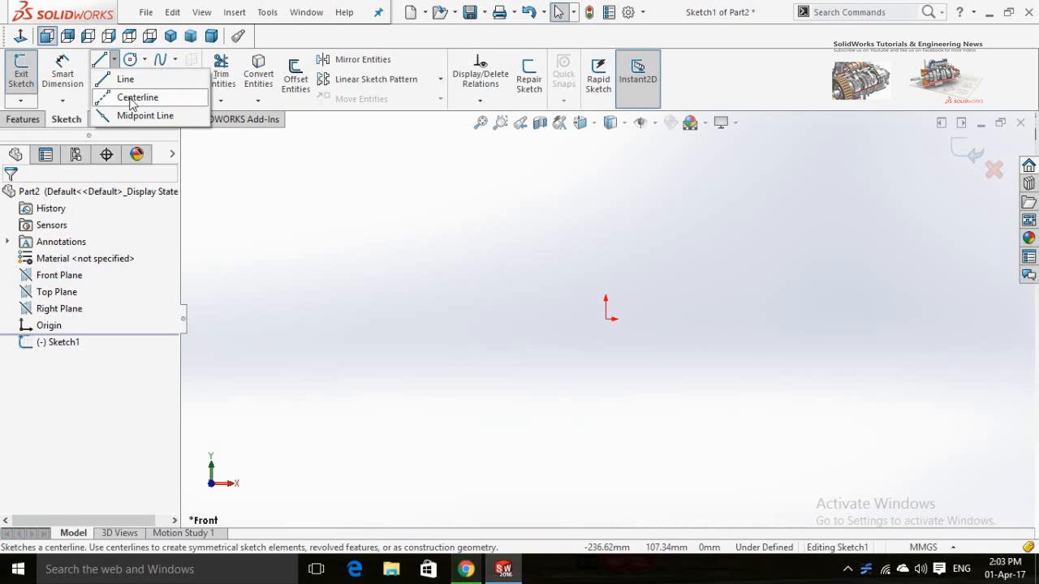
- Sketch a horizontal centerline about 141 mm long, starting at the origin and extending to its left
left_click(134, 97)
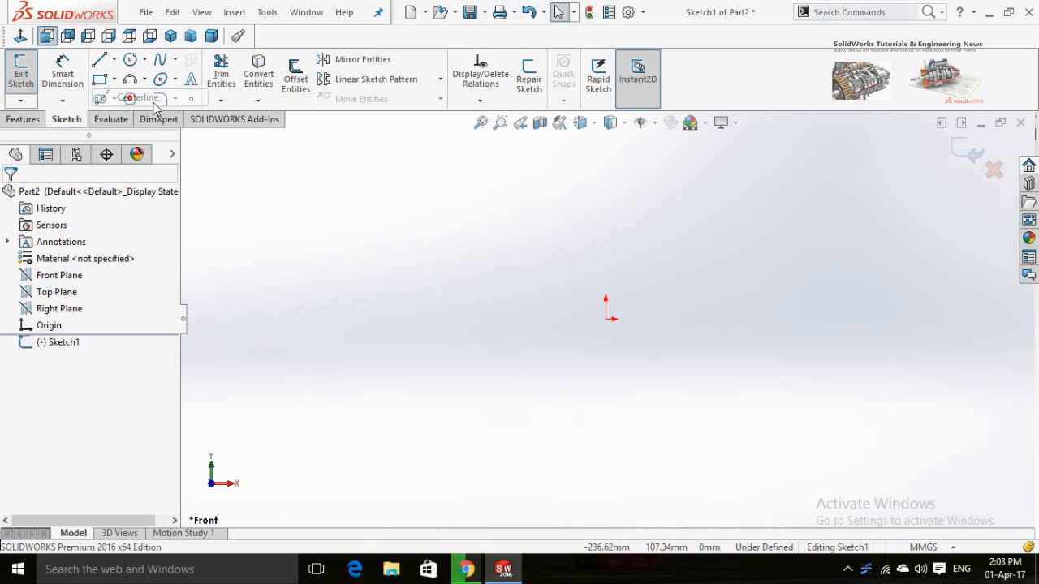
left_click(605, 319)
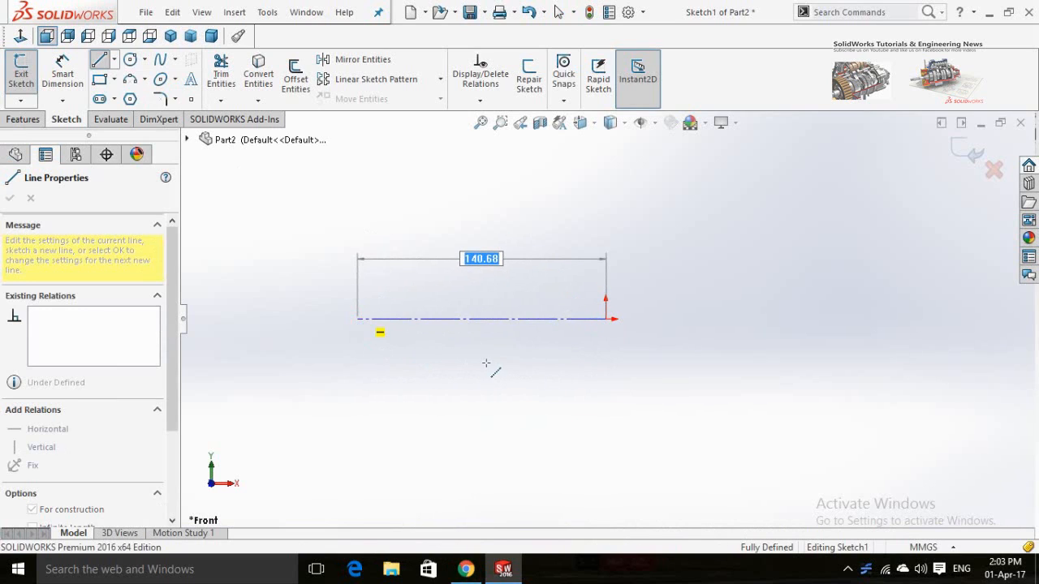
key("Escape")
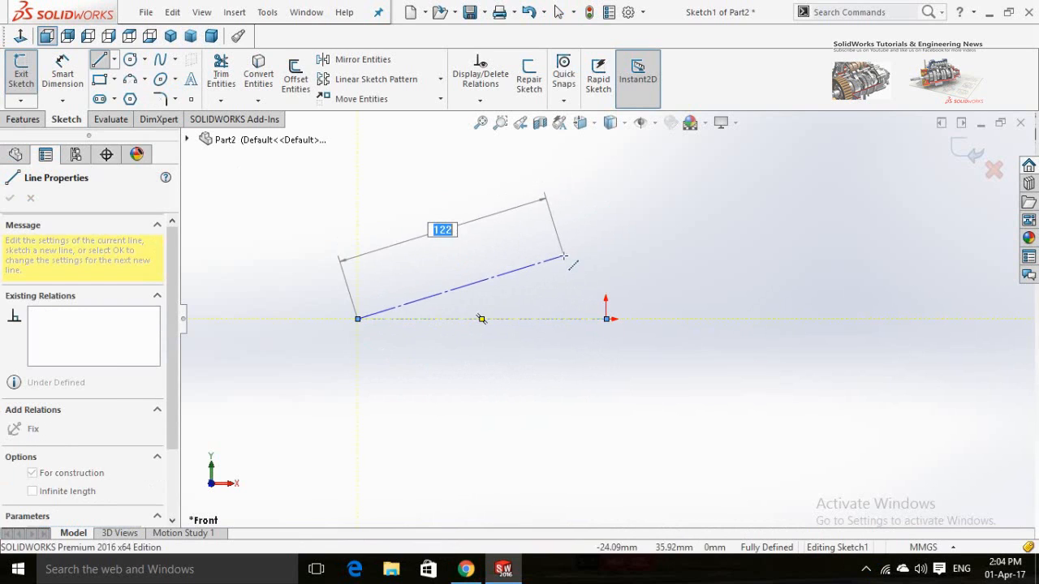
key("Escape")
- Sketch a horizontal line above the centerline as the profile's bottom edge, and a tall vertical line up from its left end
right_click_drag(452, 248, 427, 242)
right_click_drag(505, 271, 430, 223)
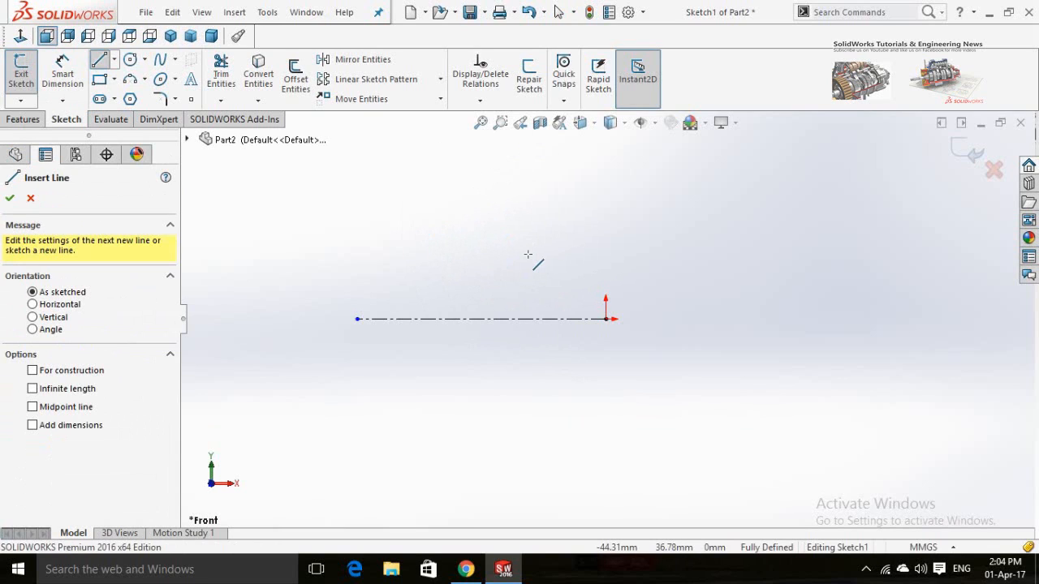
scroll(577, 251, "down", 2)
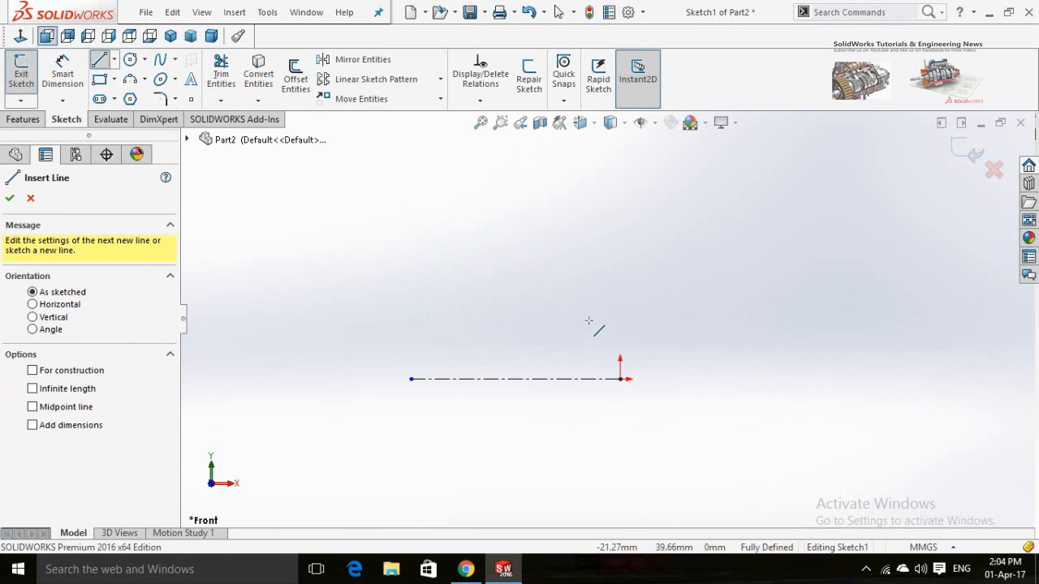
left_click(589, 321)
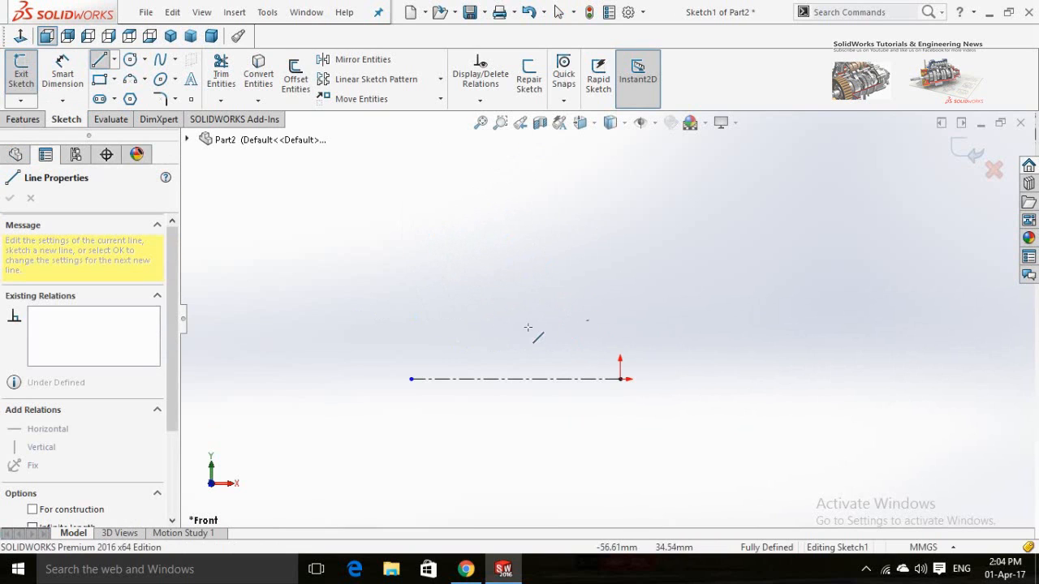
left_click(476, 320)
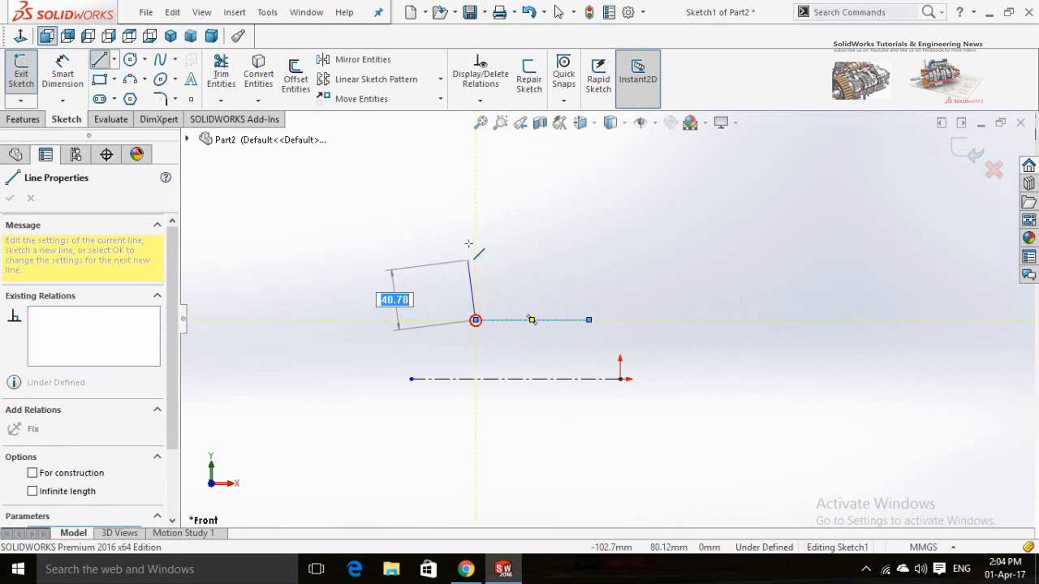
left_click(476, 153)
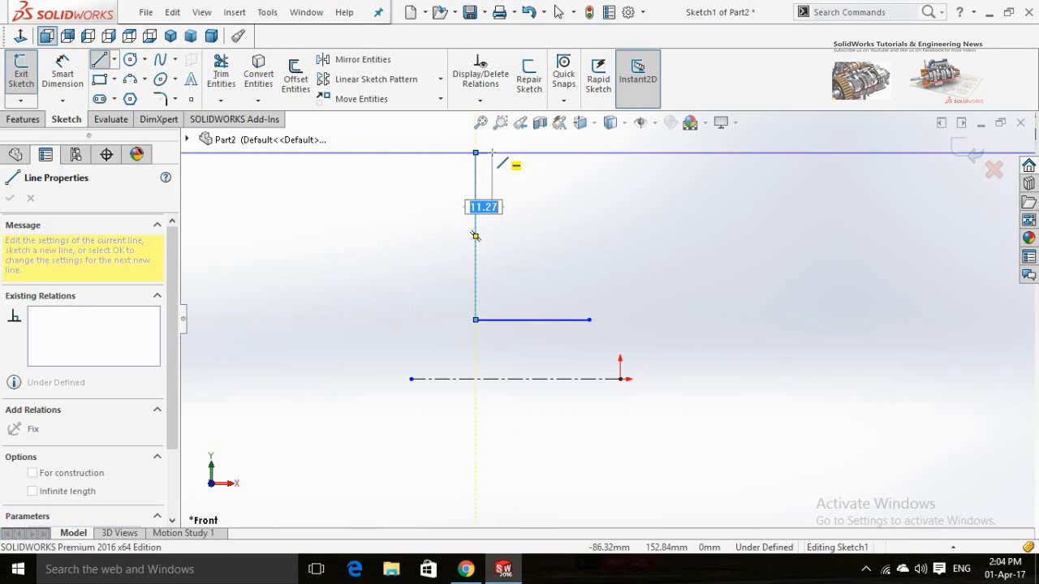
- Continue the profile's top edge with a flat about 11 mm long, a flat-bottomed groove with sloped sides, and a second flat about 15 mm long
left_click(492, 153)
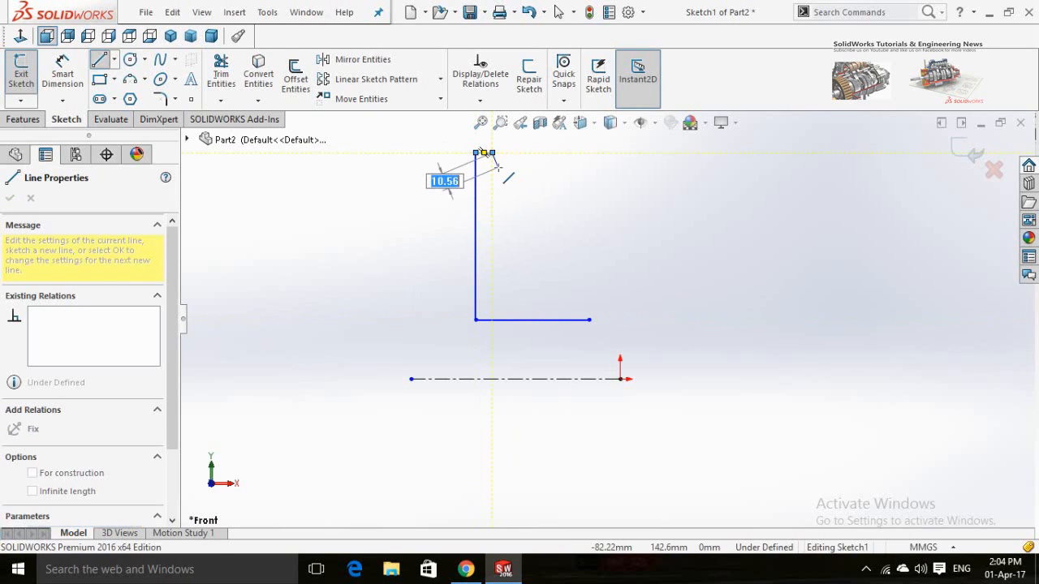
left_click(498, 166)
left_click(531, 166)
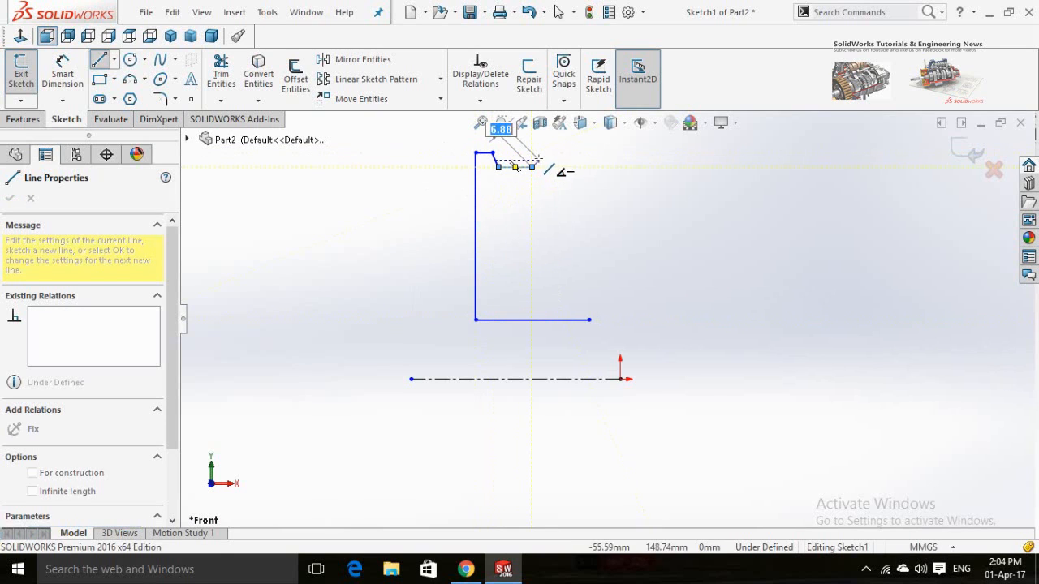
left_click(545, 152)
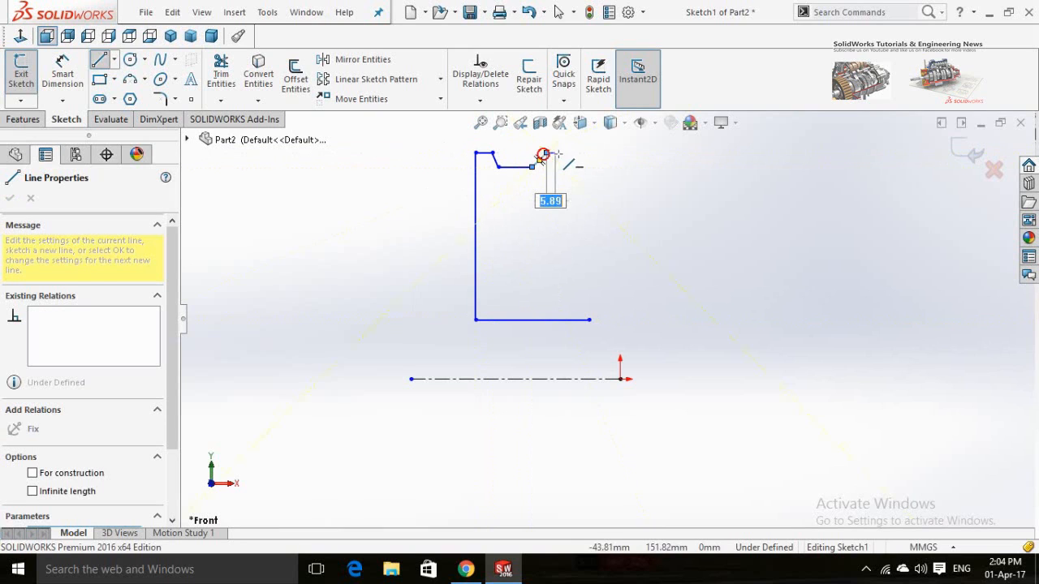
double_click(569, 153)
left_click(569, 153)
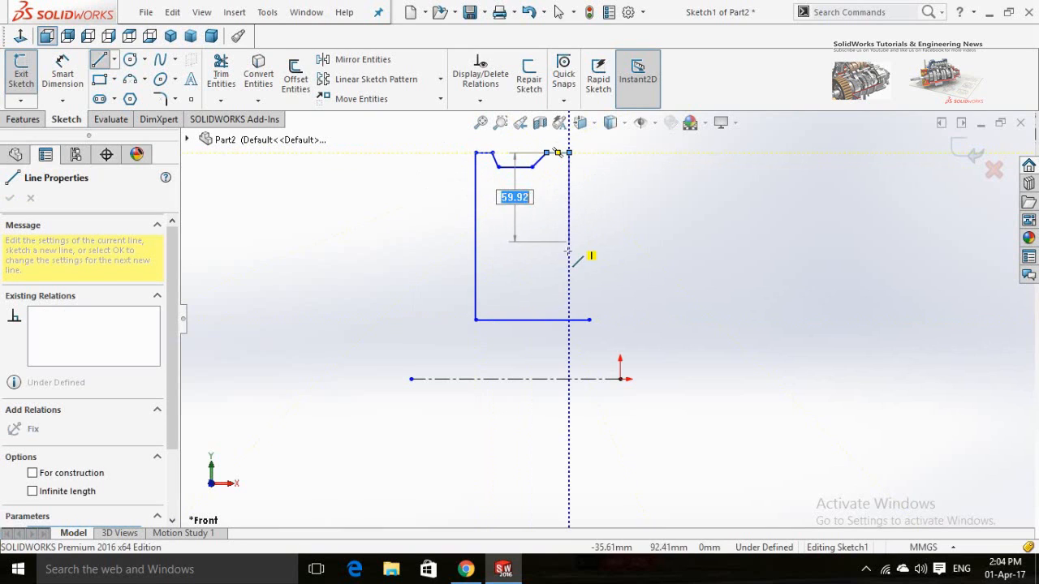
- Sketch the profile's right side downward with a short outward step near the base, closing the outline at the bottom edge's right end
left_click(569, 287)
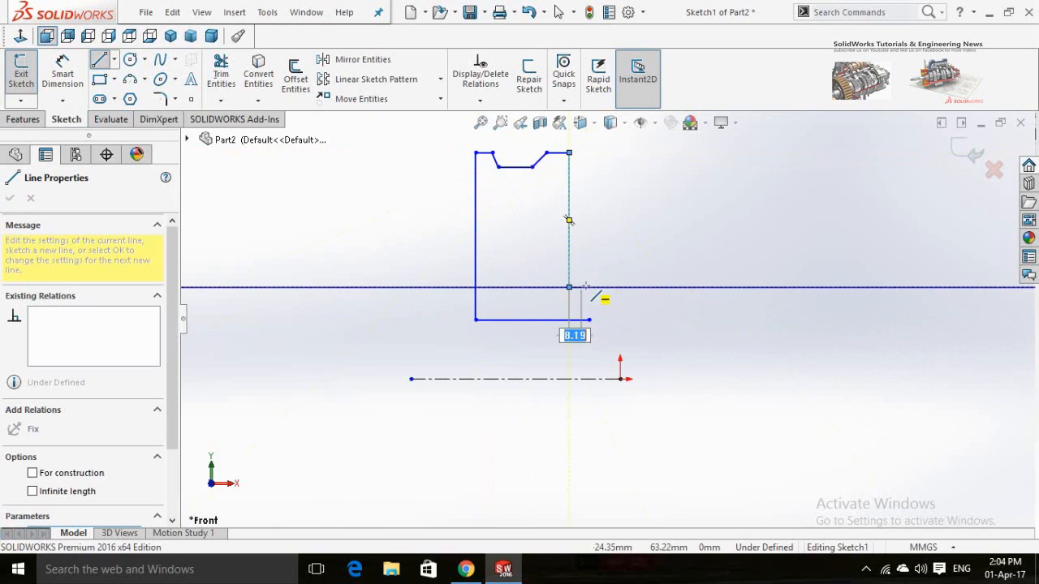
left_click(589, 287)
double_click(589, 320)
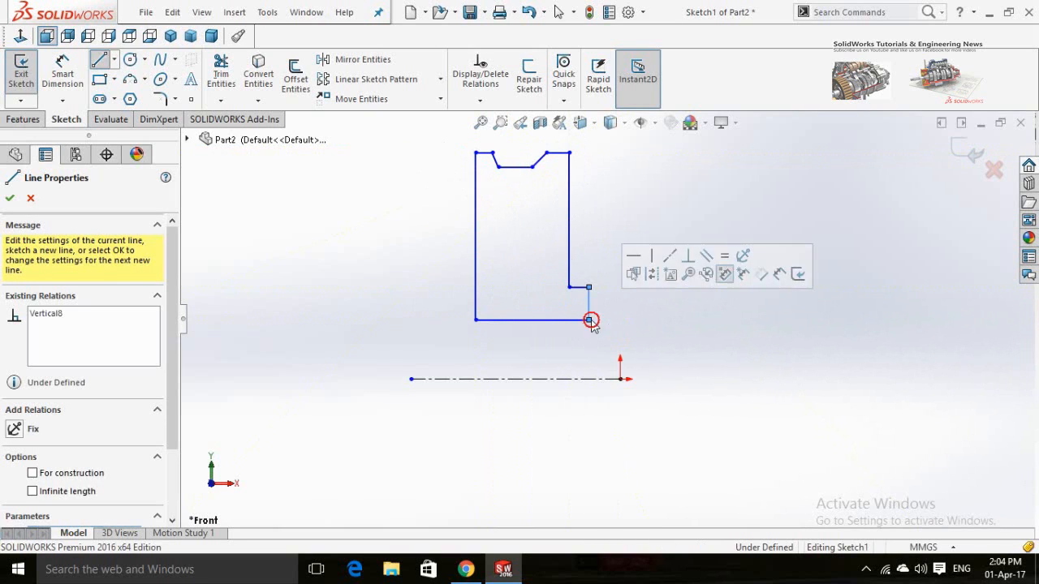
key("Escape")
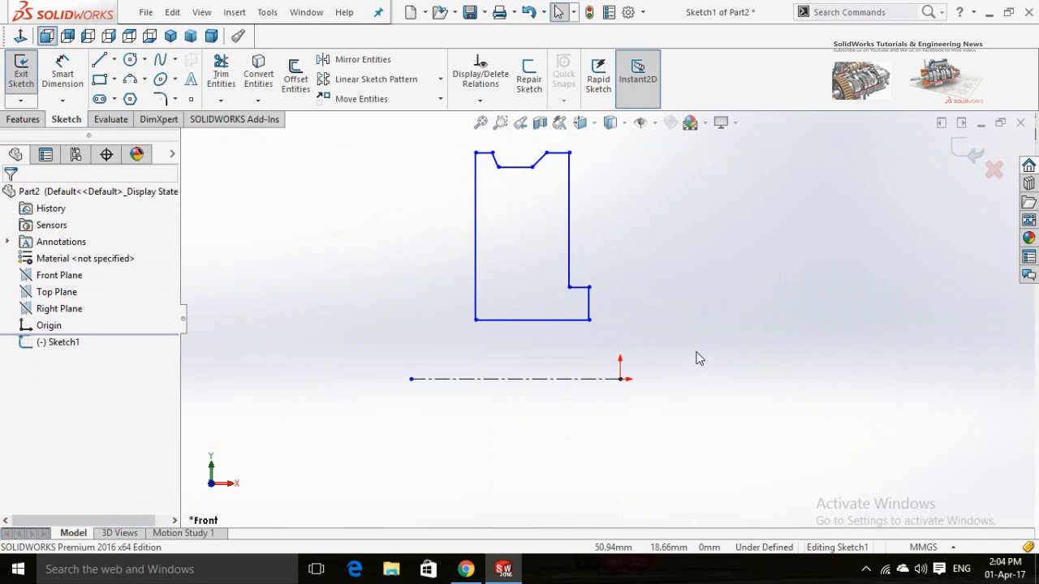
- Add an Equal relation between the two flat top edges on either side of the groove
scroll(653, 304, "up", 3)
scroll(617, 267, "down", 5)
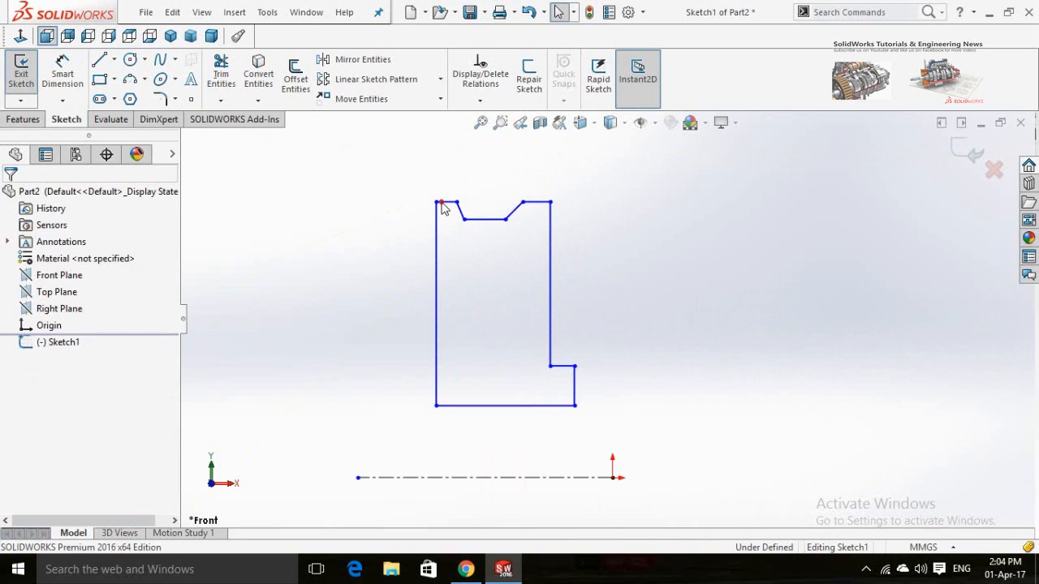
left_click(442, 202)
left_click(533, 203, "ctrl")
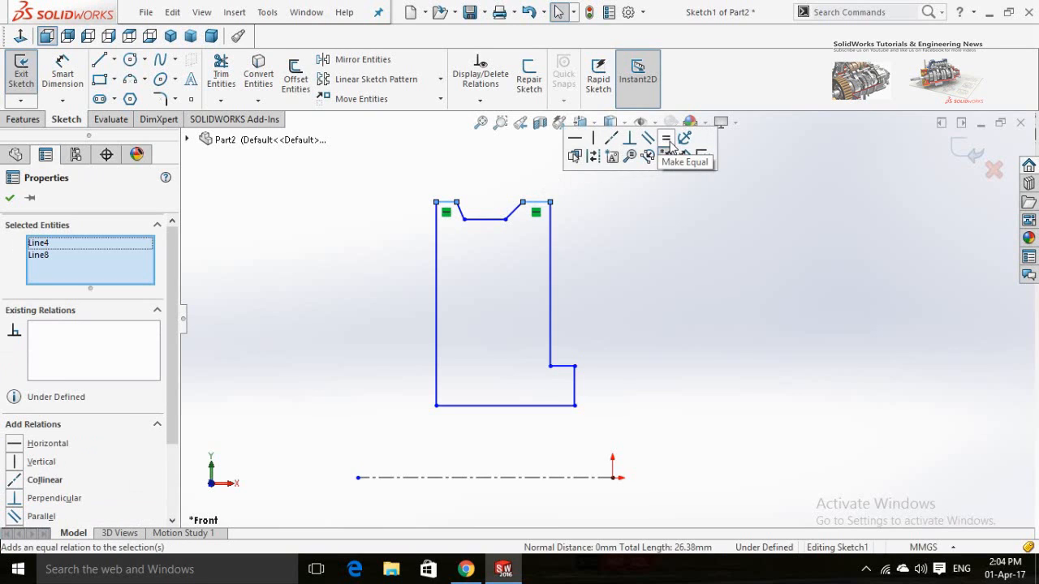
left_click(668, 144)
left_click(661, 258)
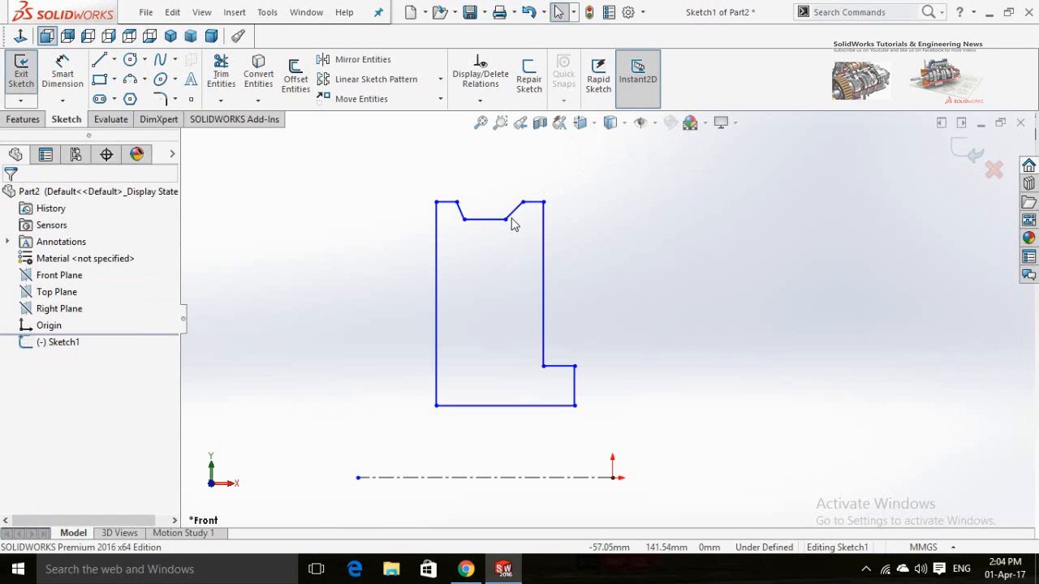
- Add an Equal relation between the two sloped sides of the groove
left_click(512, 214)
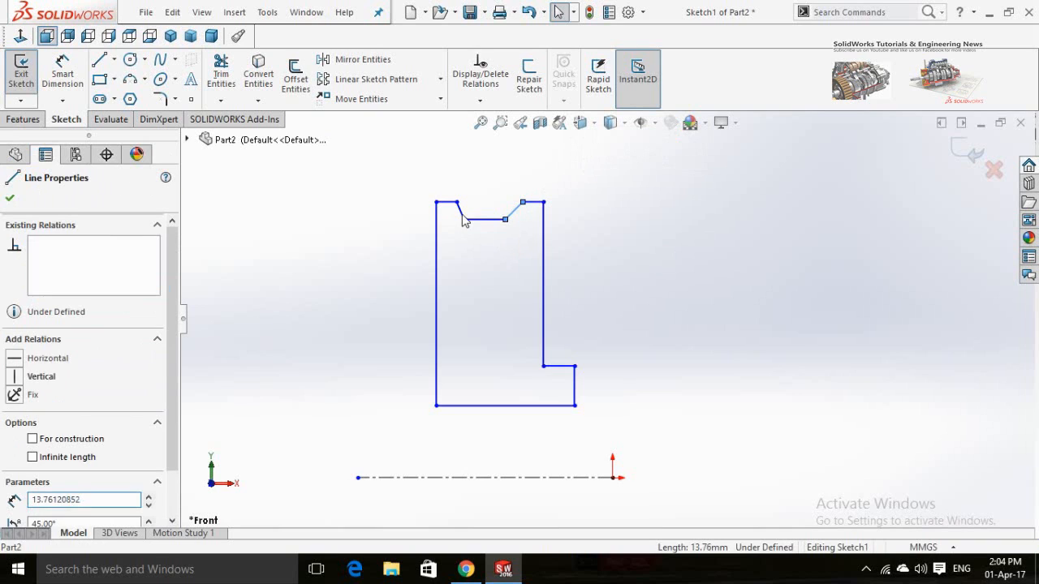
left_click(462, 216, "ctrl")
left_click(596, 168)
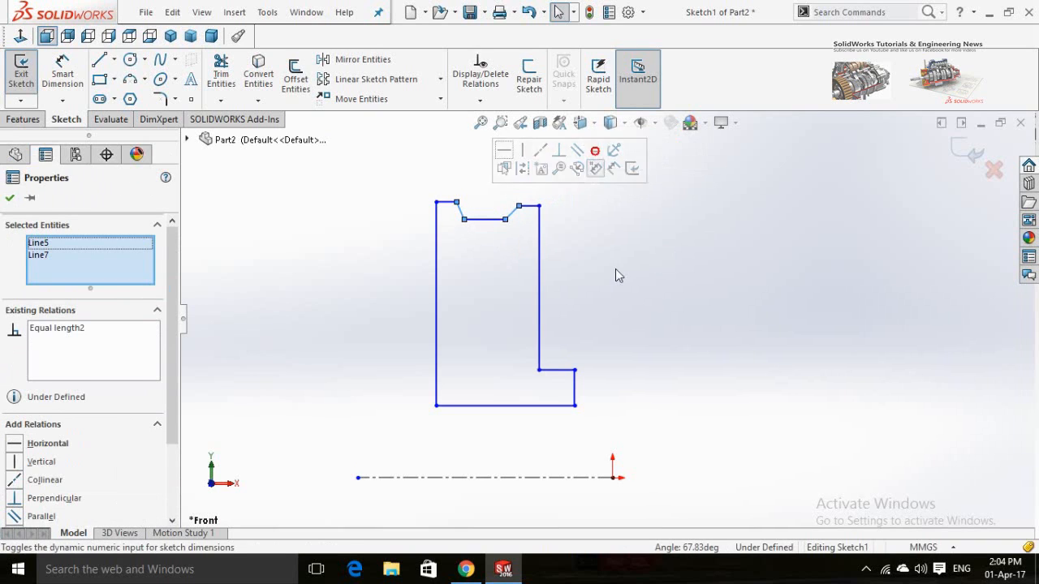
left_click(617, 276)
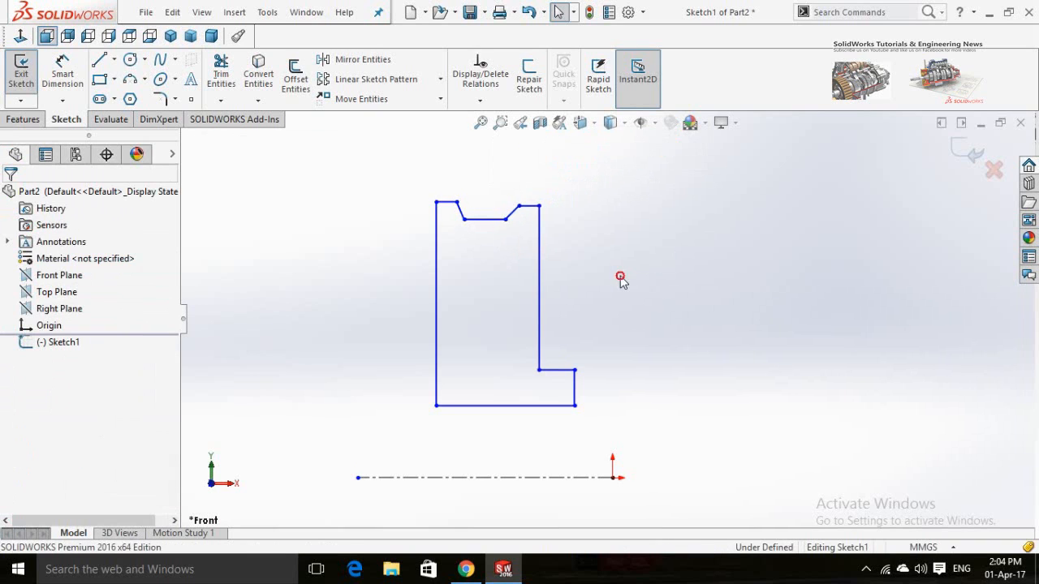
- Add a Horizontal relation between the groove's two upper corner points
left_click(519, 208)
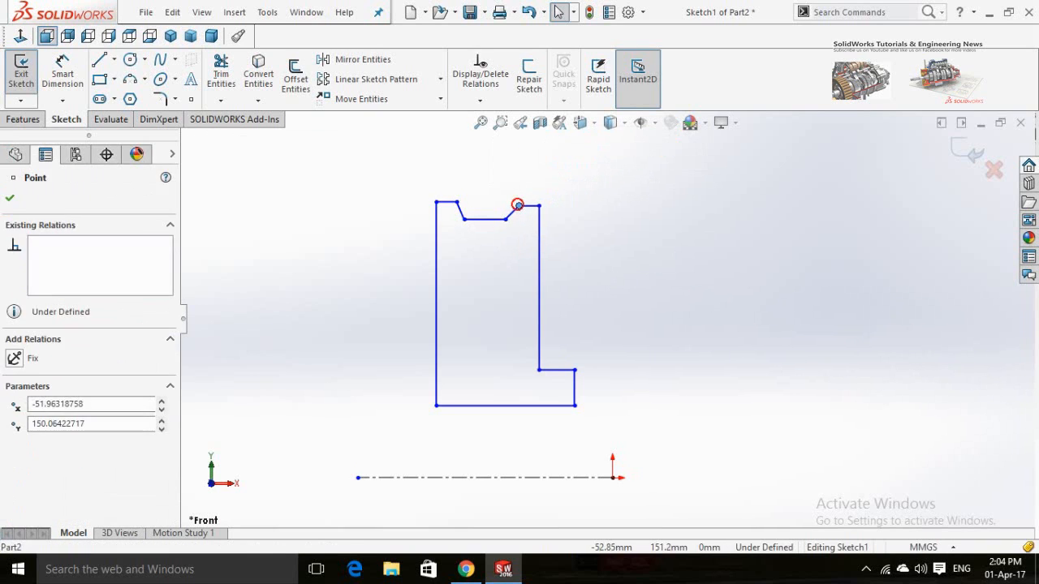
left_click(457, 203, "ctrl")
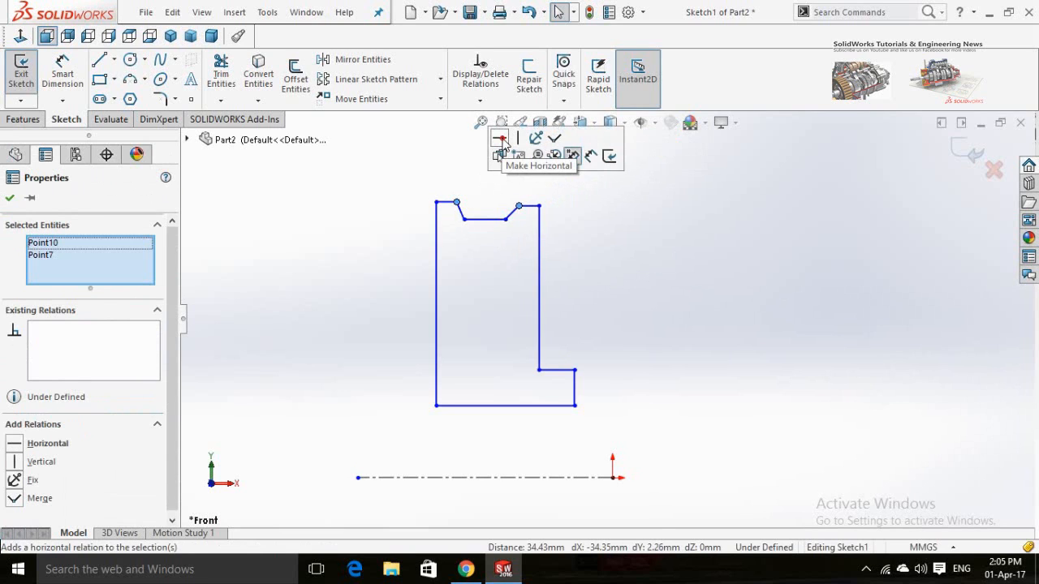
left_click(500, 140)
left_click(591, 238)
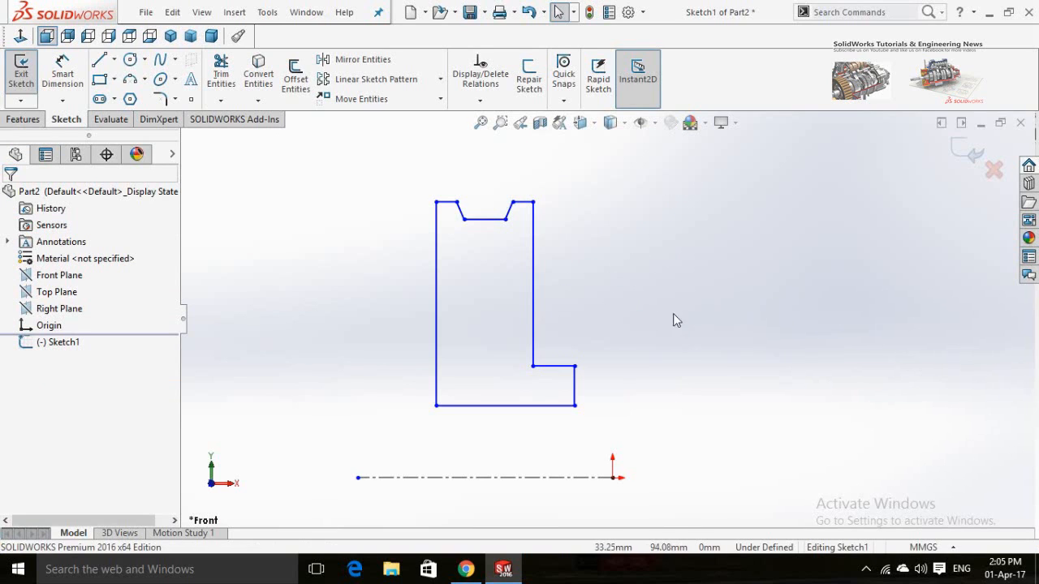
- Dimension the flat top edge left of the groove and set its length to 10 mm
right_click_drag(677, 376, 683, 275)
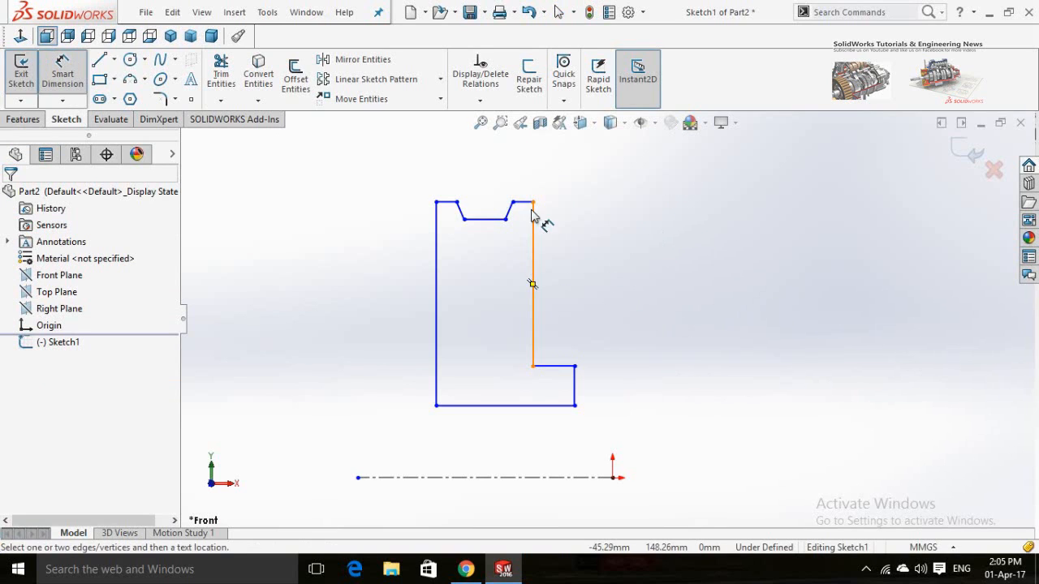
left_click(447, 202)
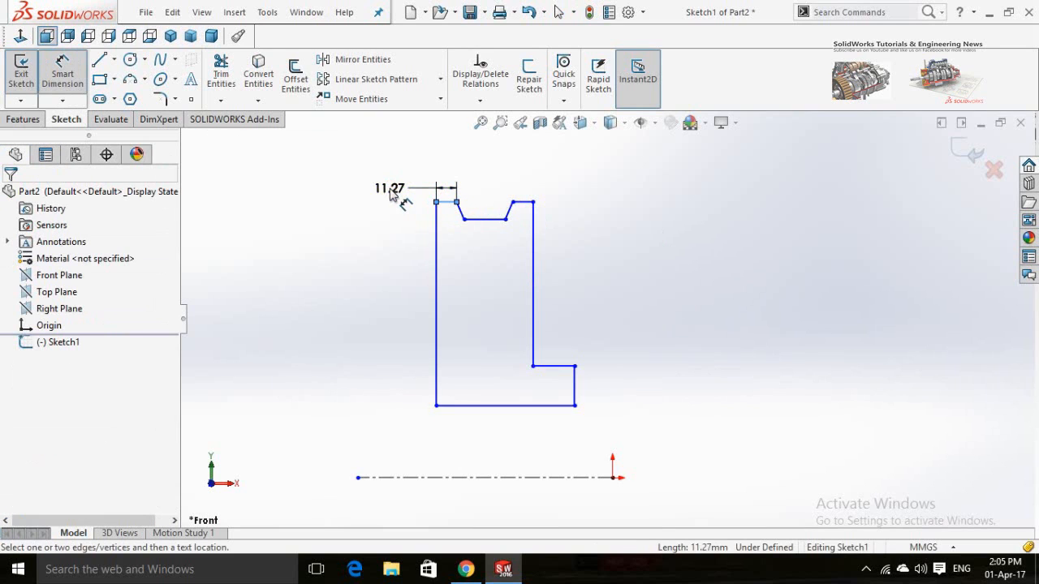
left_click(393, 194)
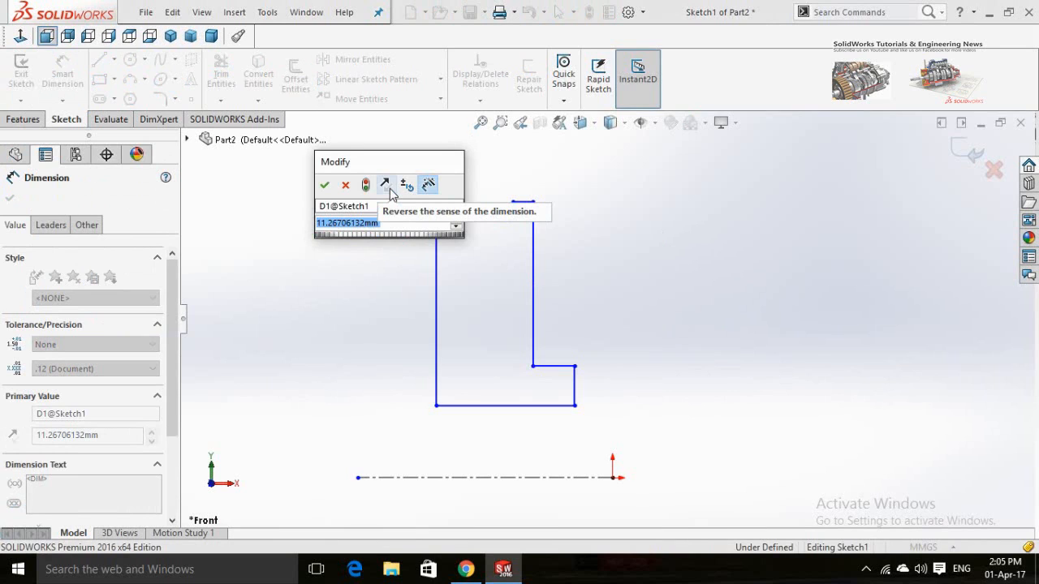
type("10")
key("Return")
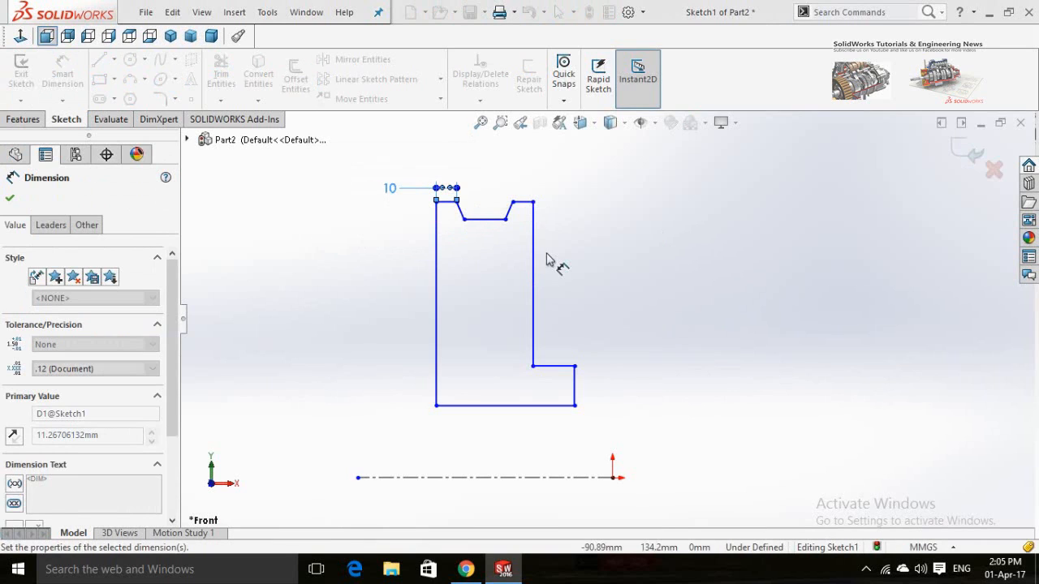
- Dimension the groove's depth from the right top edge to the groove floor and set it to 20 mm
scroll(603, 264, "down", 1)
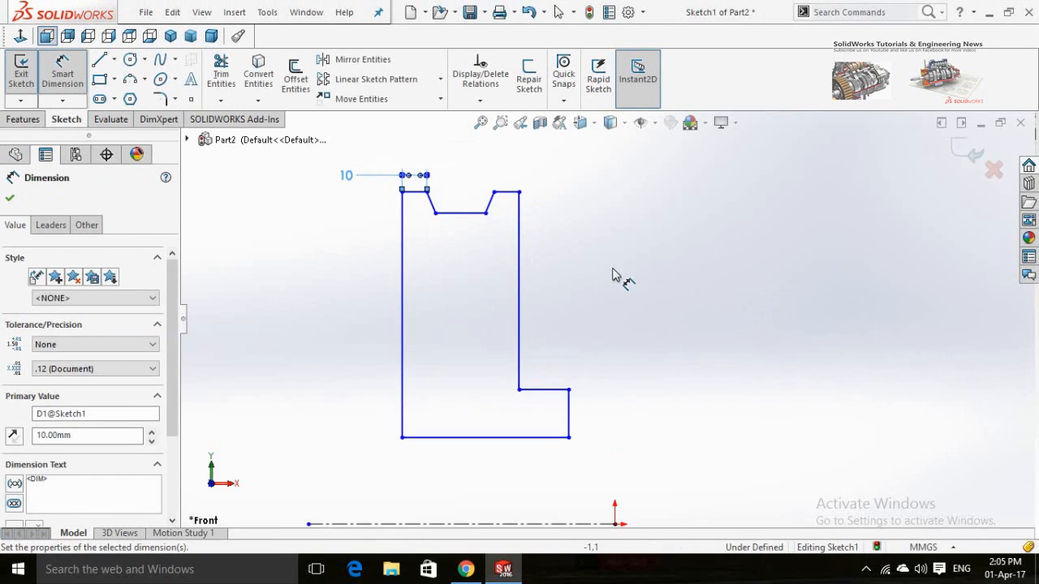
left_click(613, 268)
left_click(503, 192)
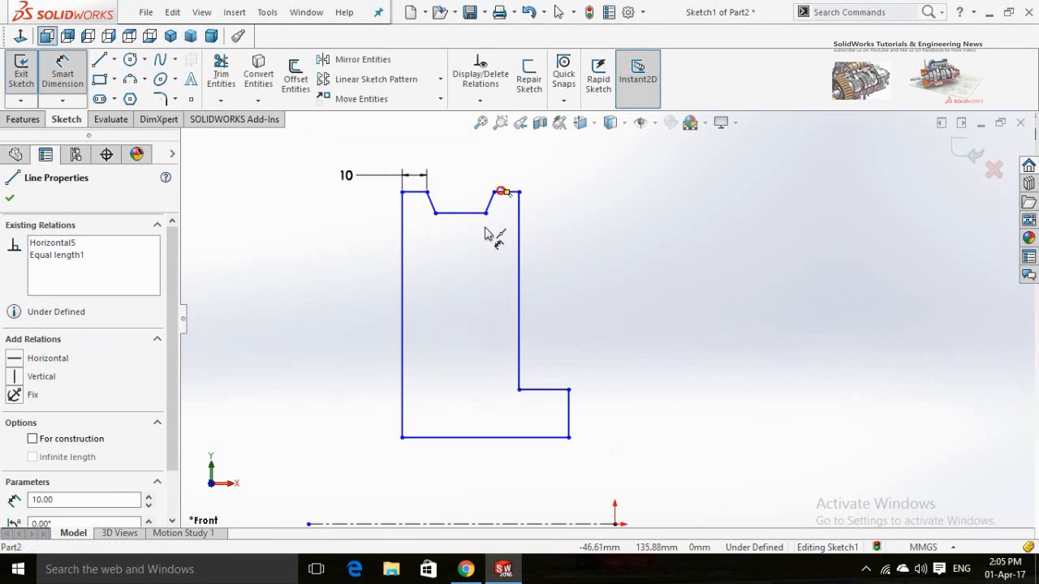
left_click(469, 212)
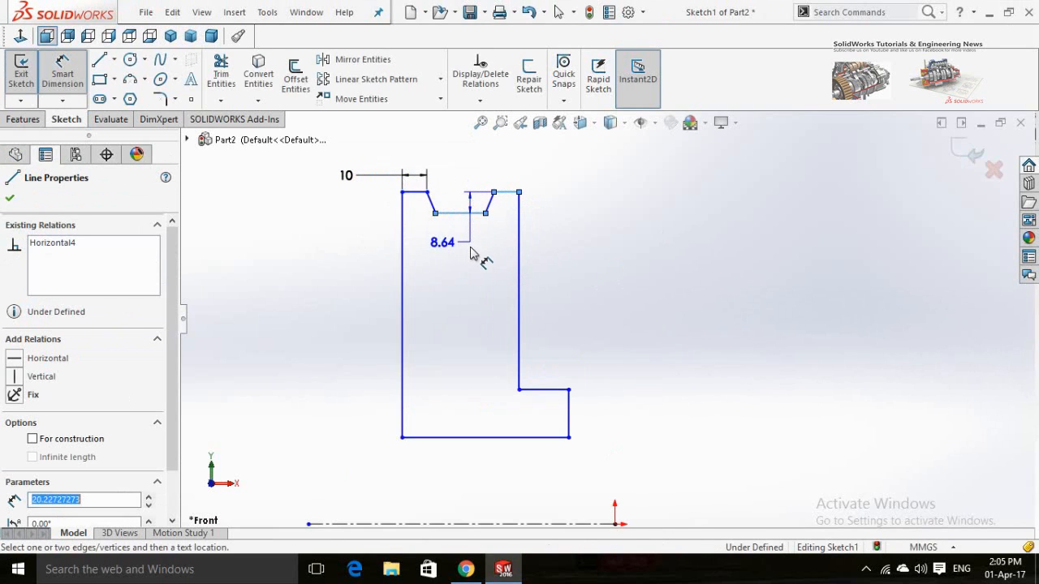
left_click(471, 254)
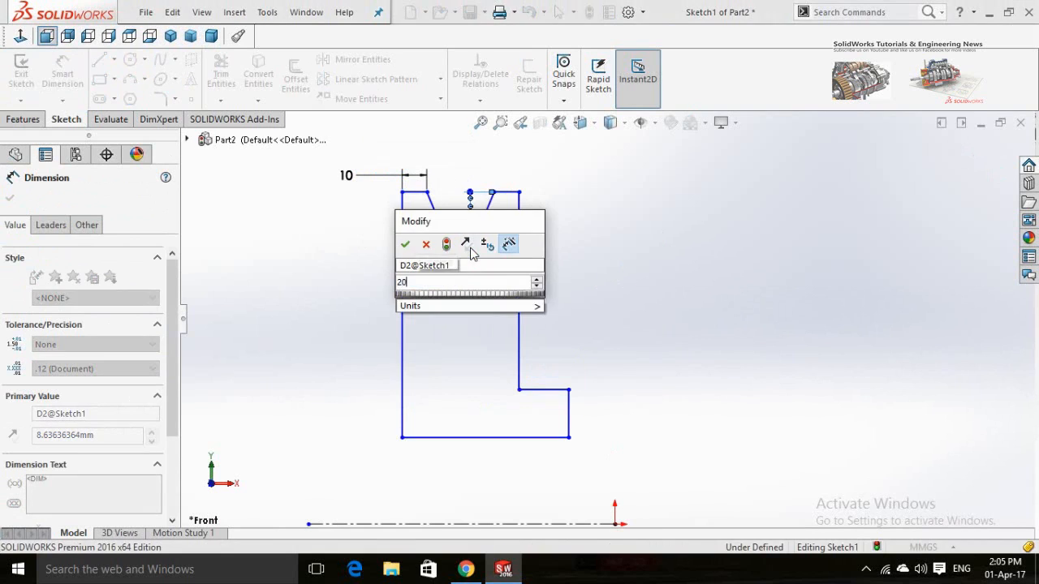
type("20")
key("Return")
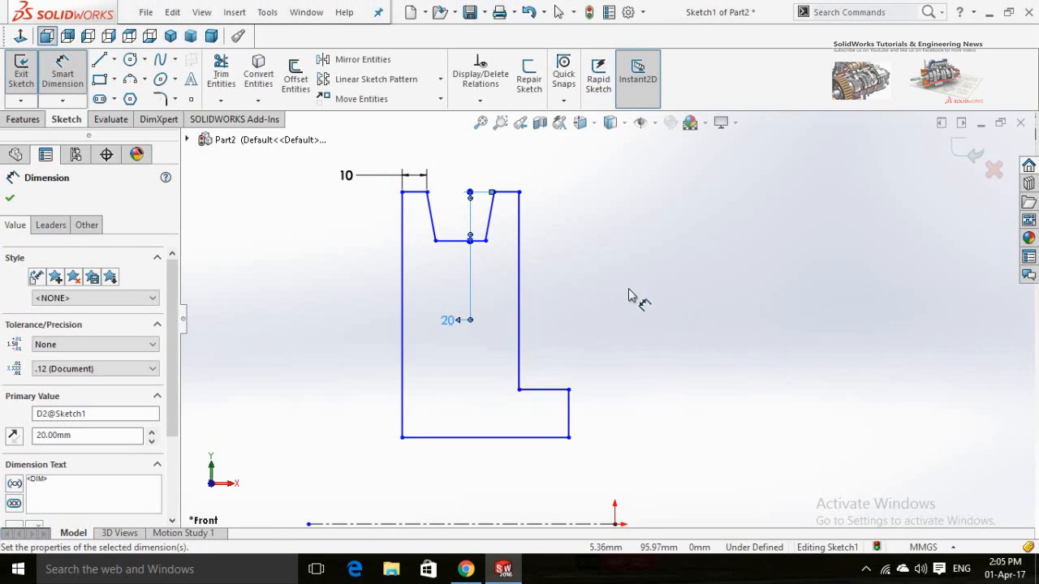
scroll(627, 292, "up", 2)
scroll(554, 418, "down", 1)
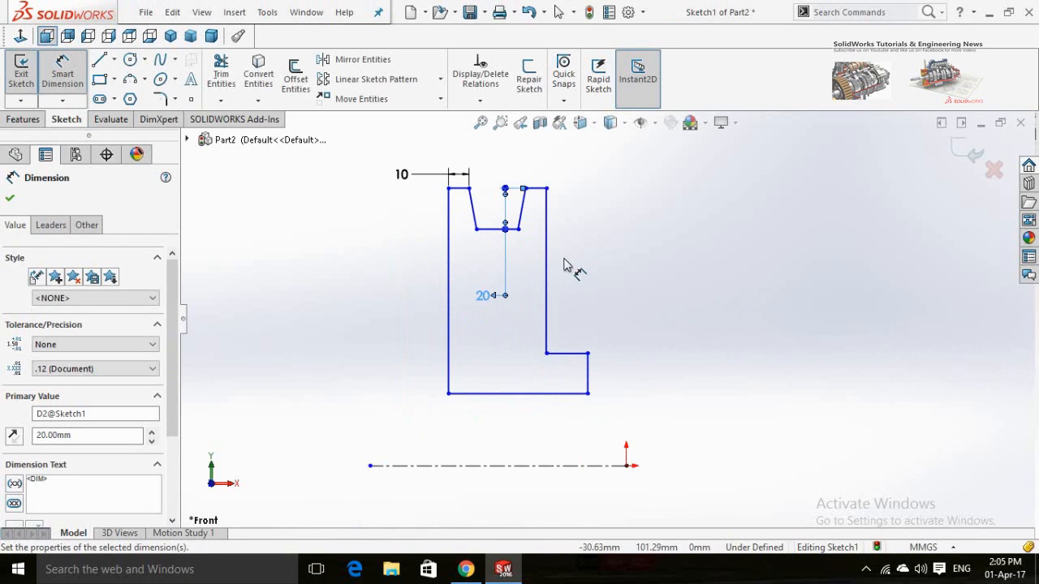
scroll(569, 264, "down", 1)
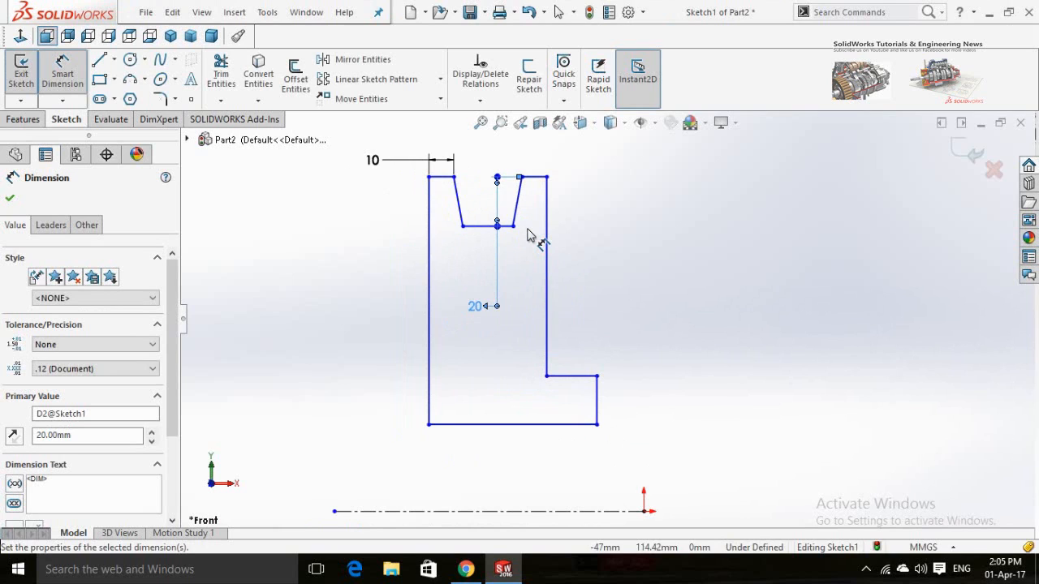
- Set the groove's depth dimension to 15 mm
double_click(481, 310)
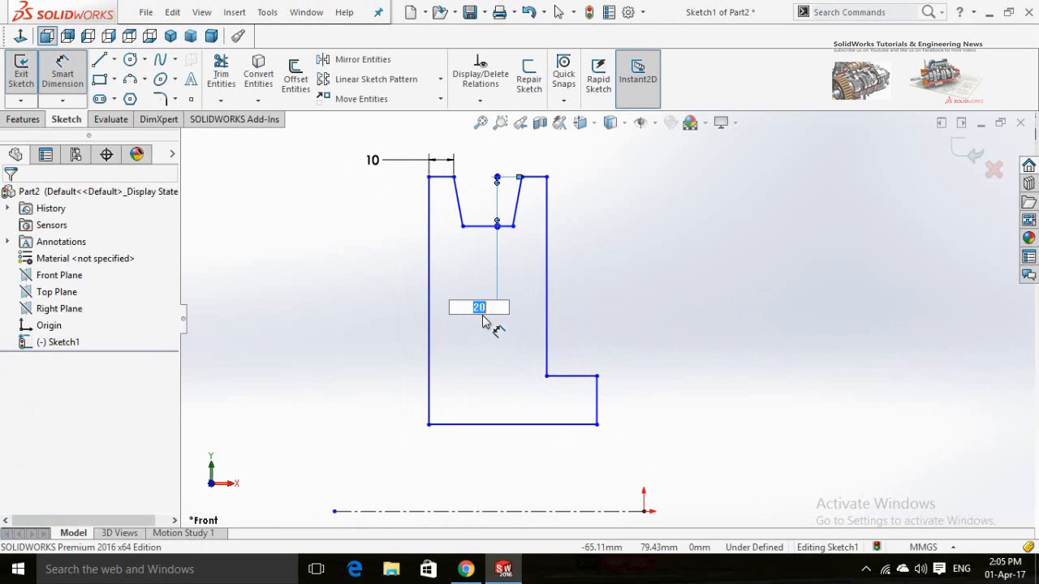
left_click(670, 268)
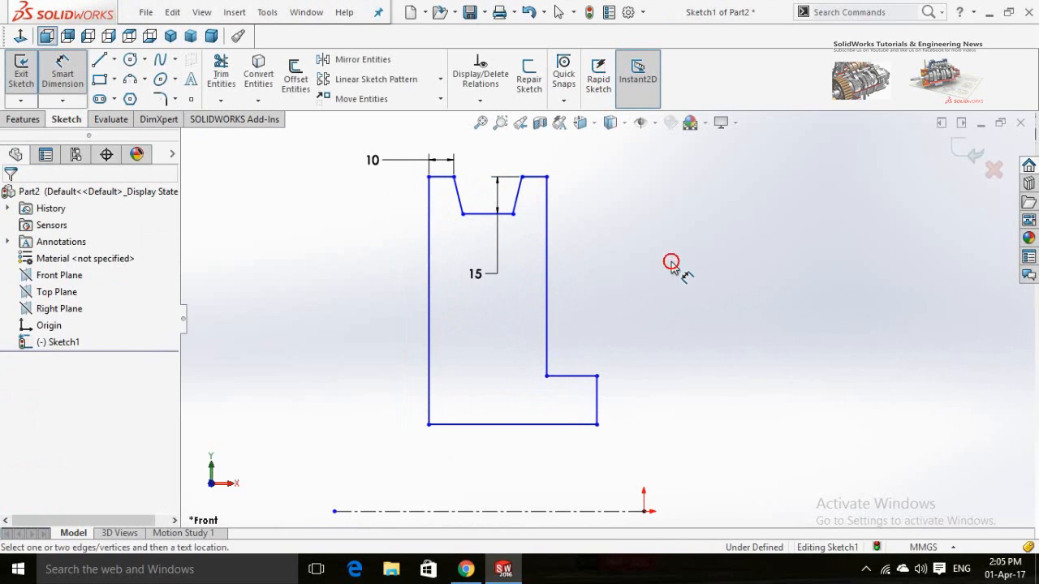
left_click(639, 290)
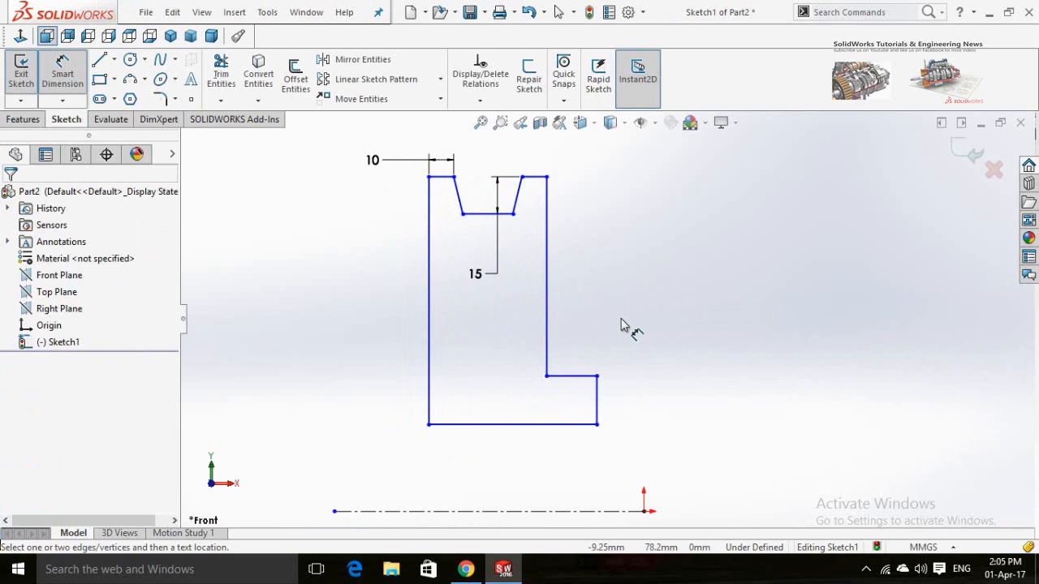
key("Escape")
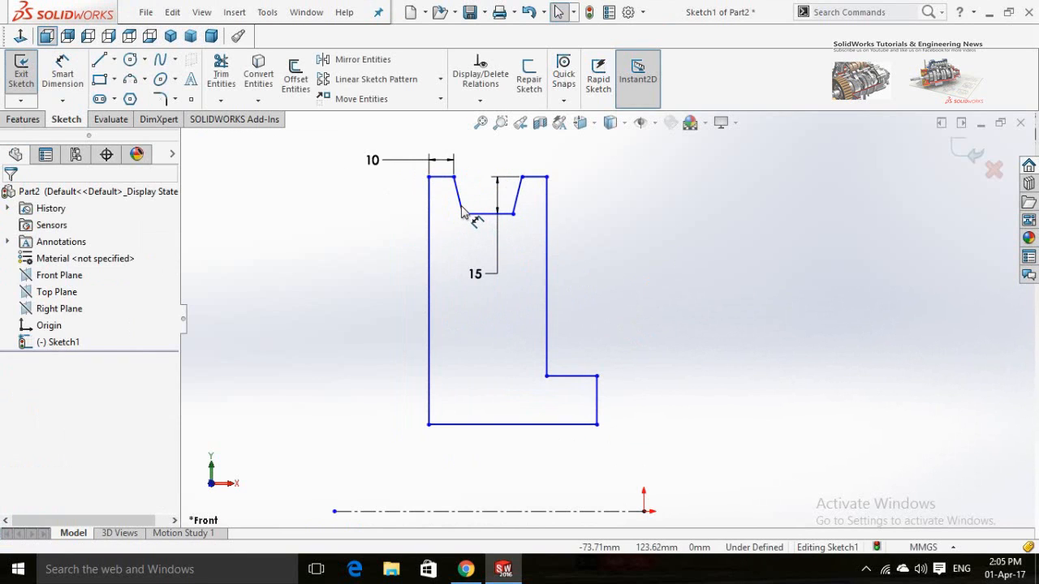
- Add a Vertical relation to the groove's sloped left side
left_click(459, 203)
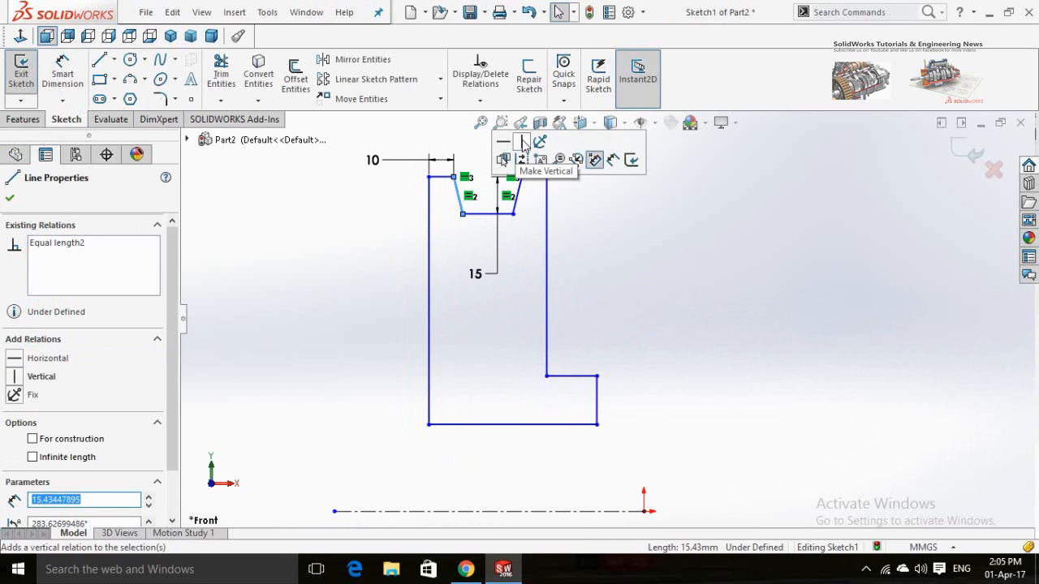
left_click(523, 144)
left_click(641, 274)
scroll(672, 345, "up", 1)
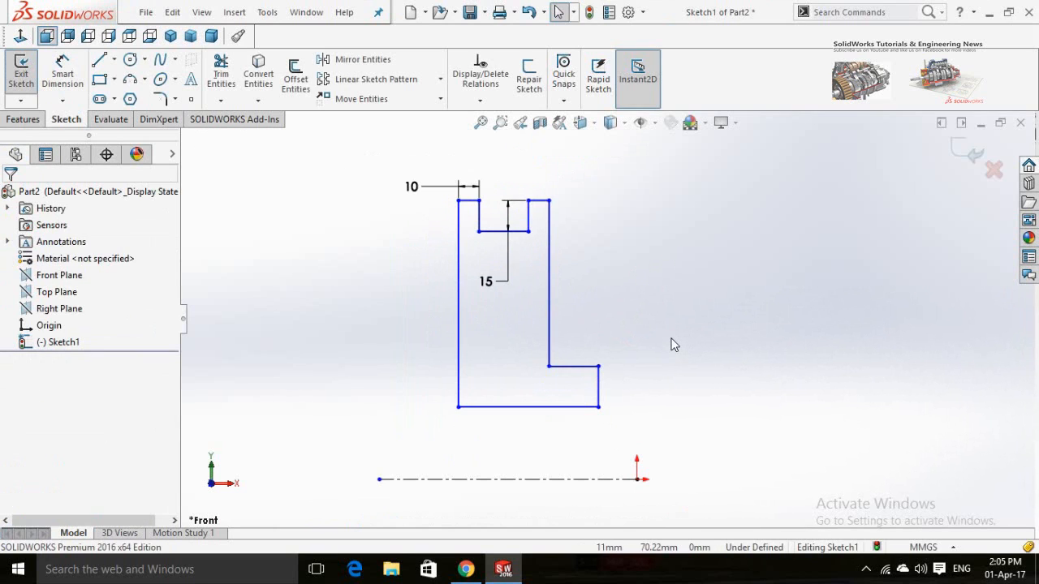
scroll(664, 374, "up", 2)
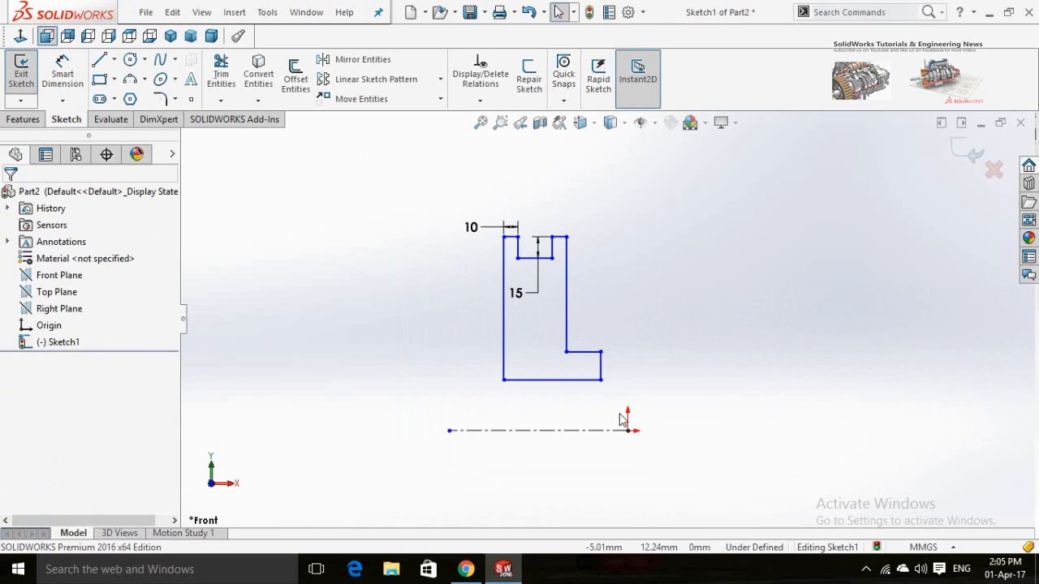
- Add a diameter dimension between the profile's bottom edge and the centerline, and set it to 25 mm
scroll(621, 419, "down", 2)
right_click_drag(748, 412, 747, 320)
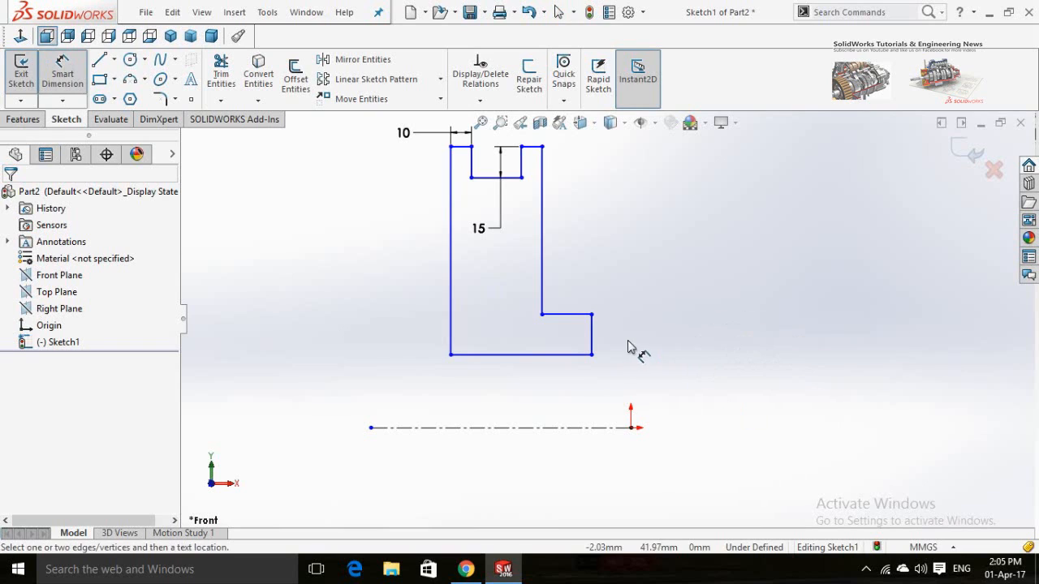
left_click(558, 355)
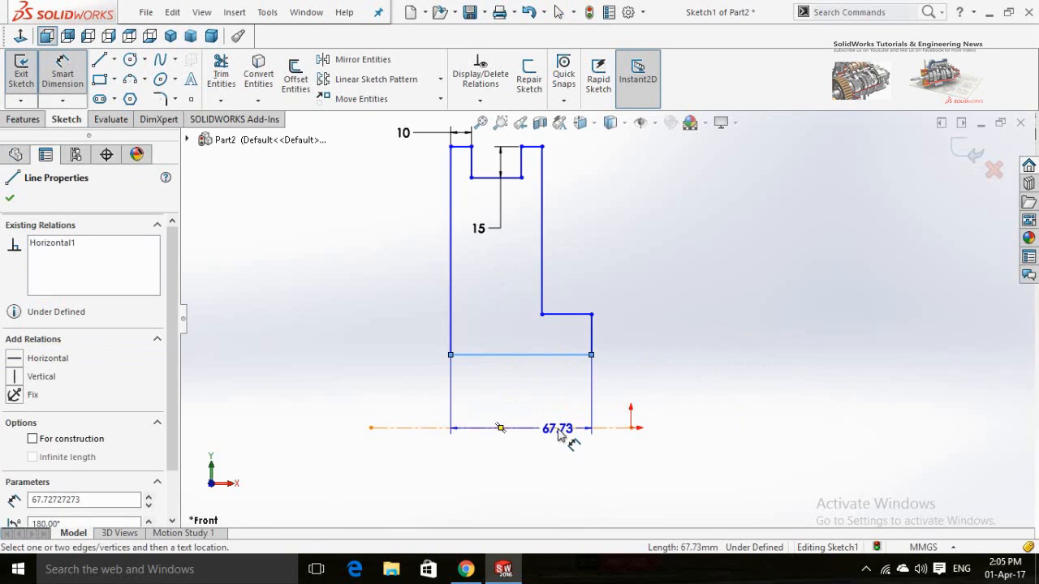
left_click(561, 429)
left_click(558, 463)
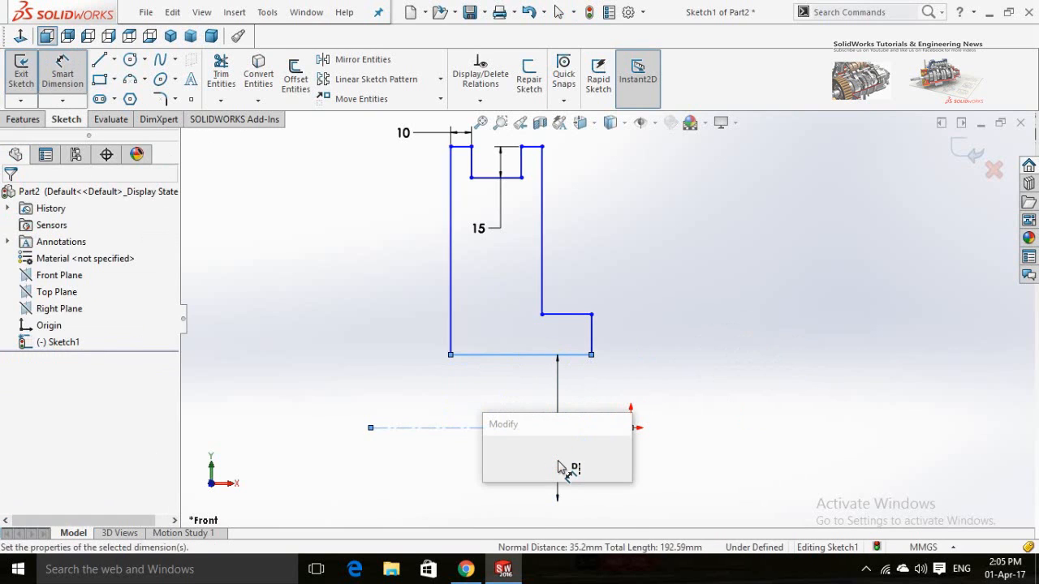
type("25")
key("Return")
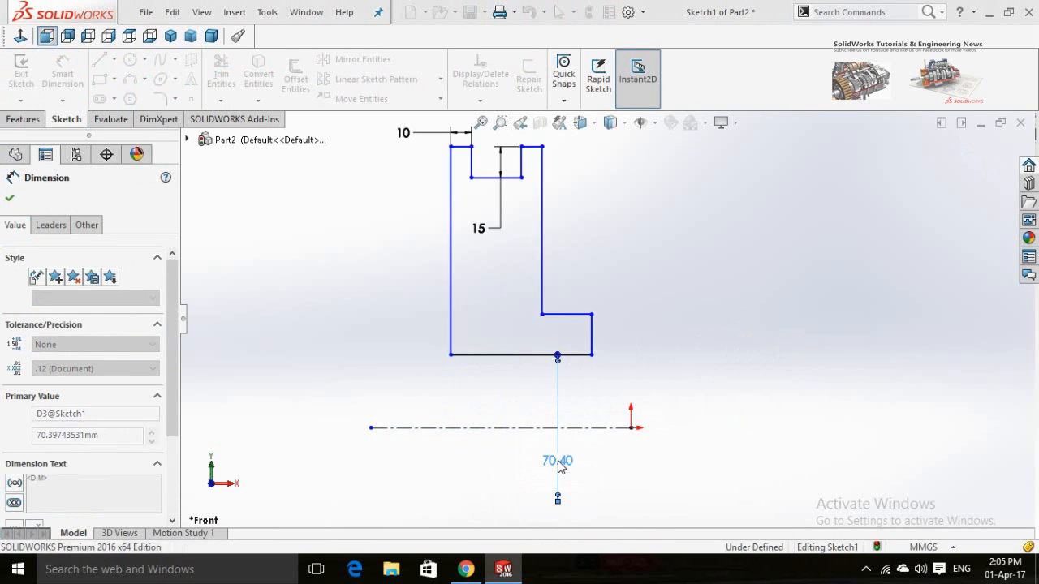
left_click(708, 320)
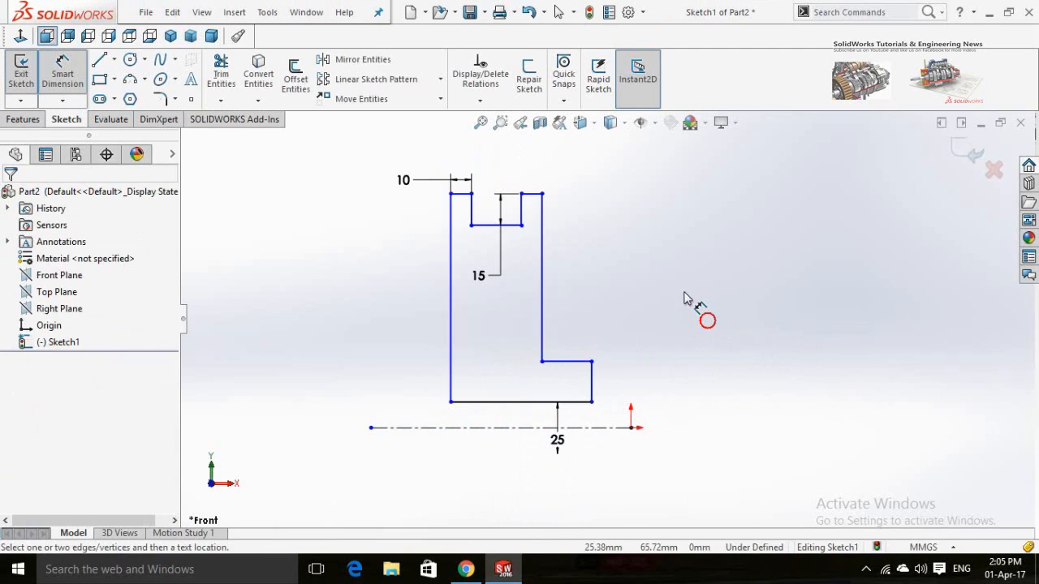
- Add a diameter dimension between the top edge right of the groove and the centerline, and set it to 300 mm
left_click(534, 194)
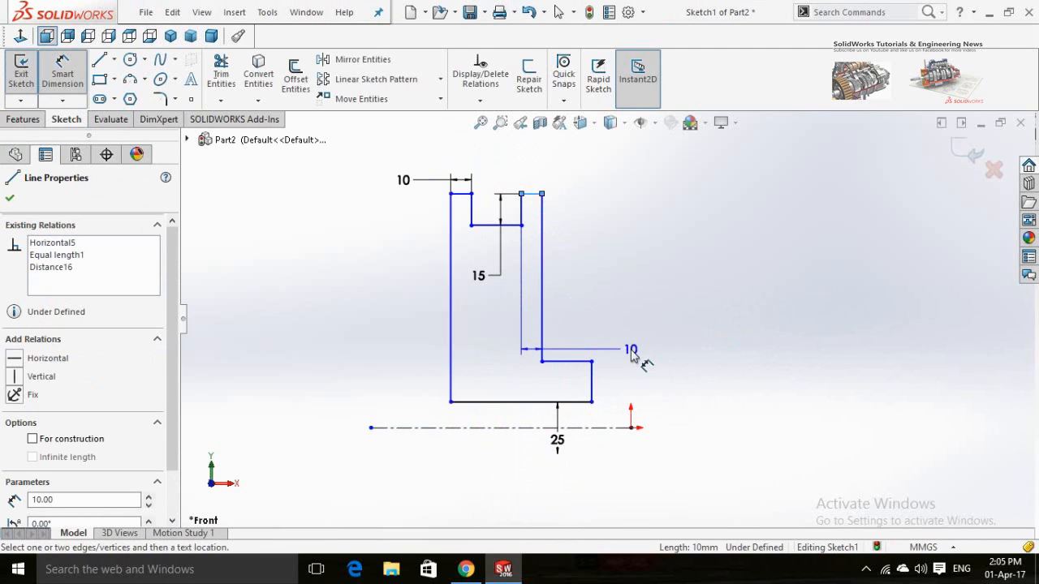
left_click(617, 428)
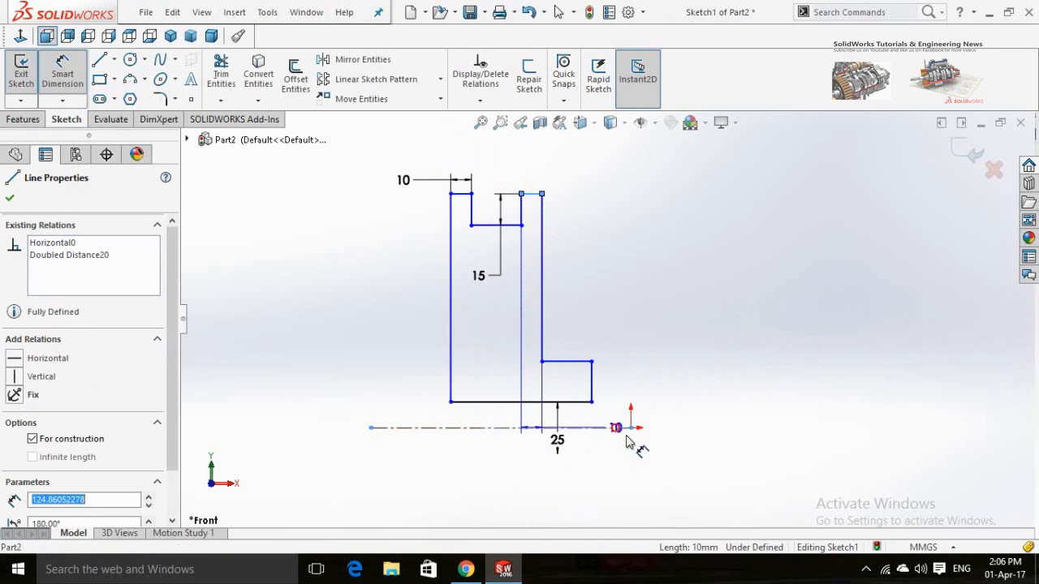
left_click(693, 465)
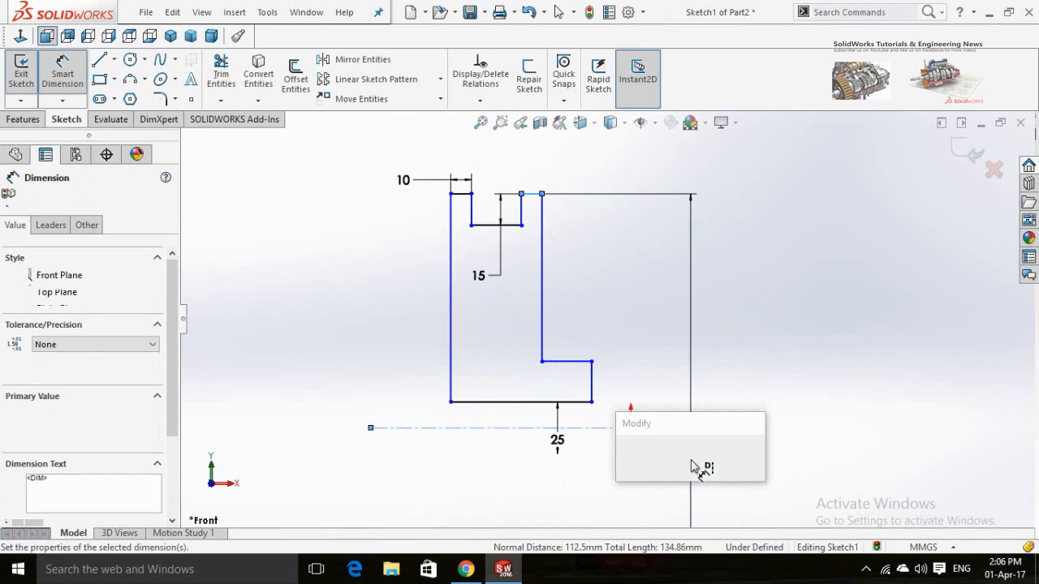
type("300")
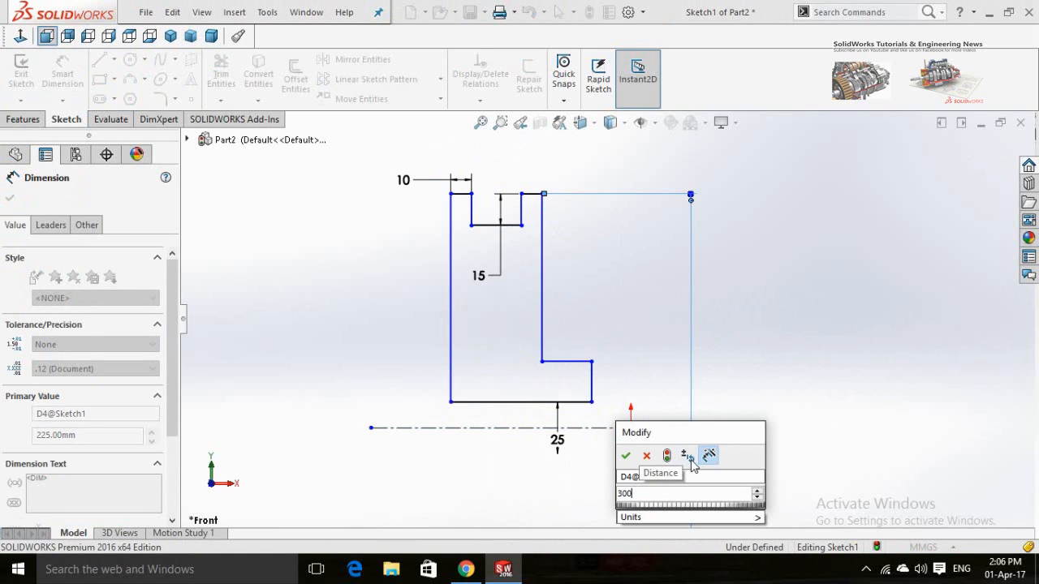
key("Return")
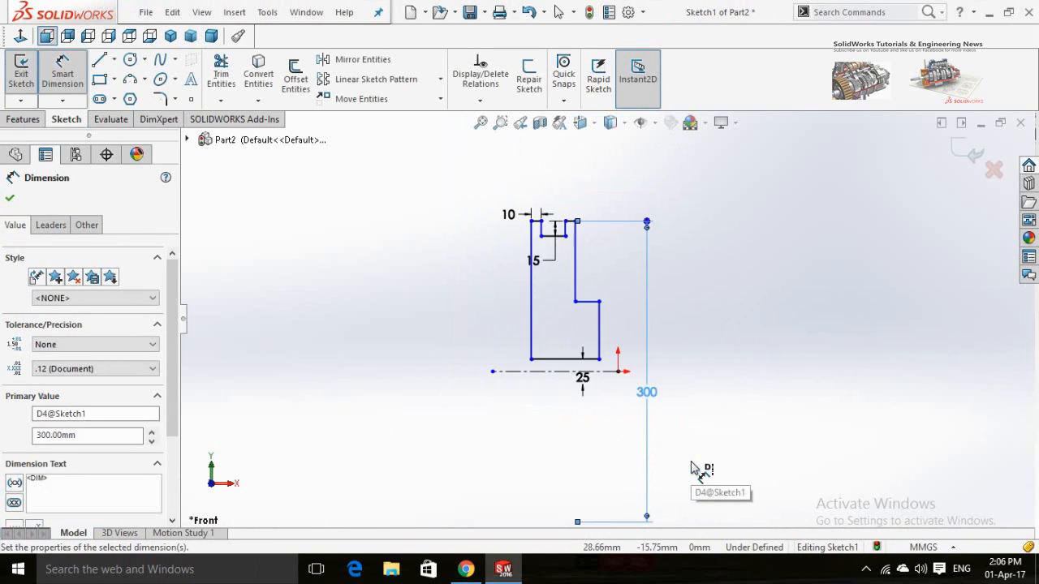
scroll(586, 276, "down", 2)
left_click(608, 276)
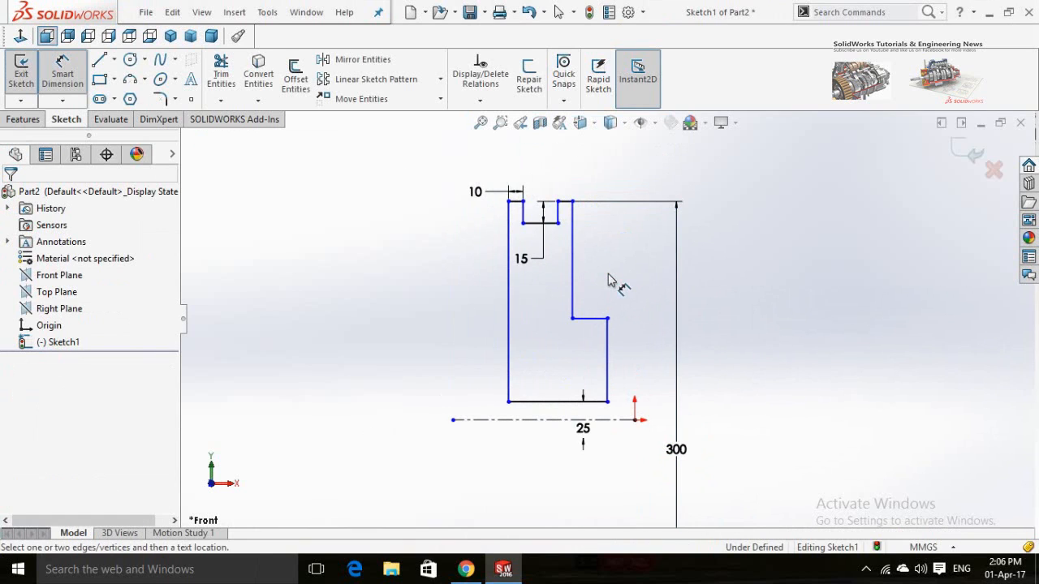
- Dimension the horizontal edge of the lower right step and set its length to 20 mm
scroll(591, 297, "down", 1)
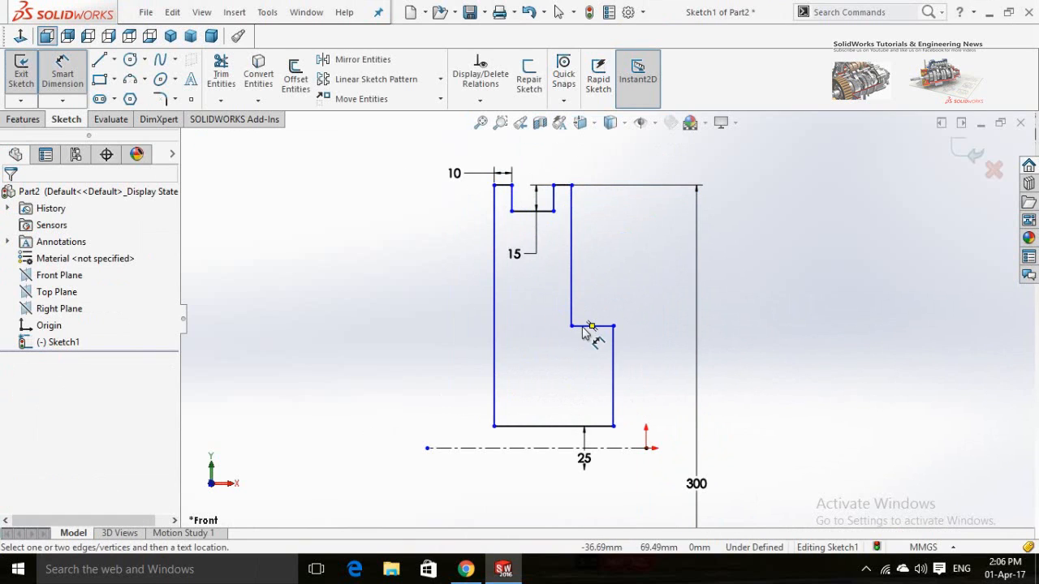
left_click(591, 326)
left_click(595, 299)
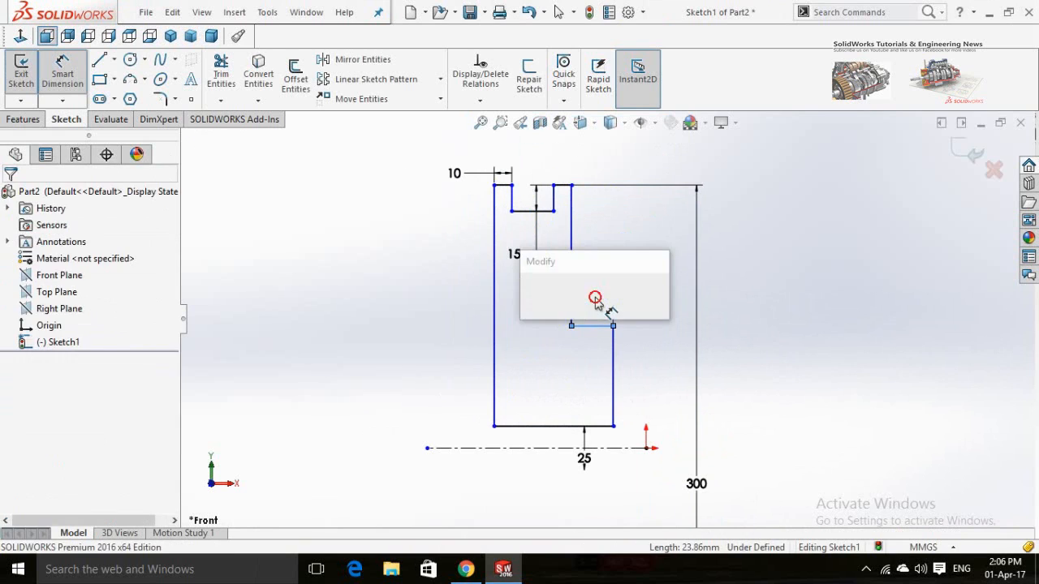
type("20")
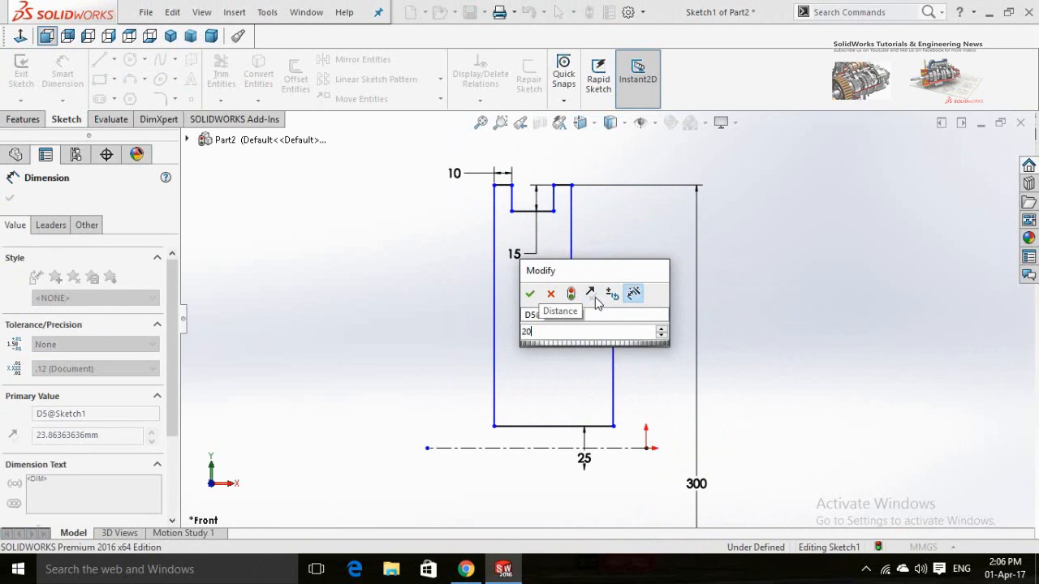
key("Return")
left_click(636, 365)
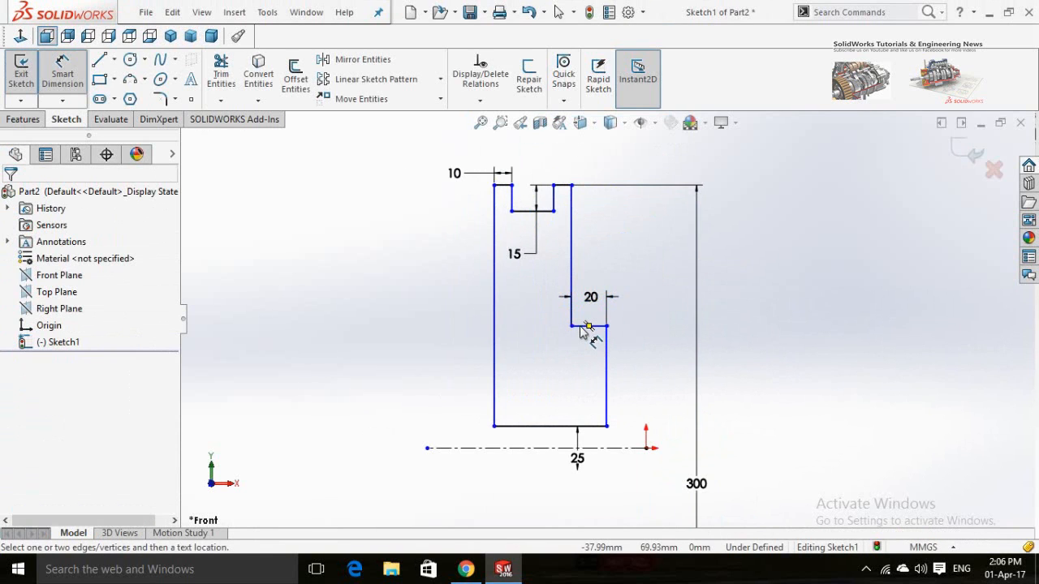
- Add a diameter dimension between the step's horizontal edge and the centerline, and set it to 80 mm
left_click(581, 326)
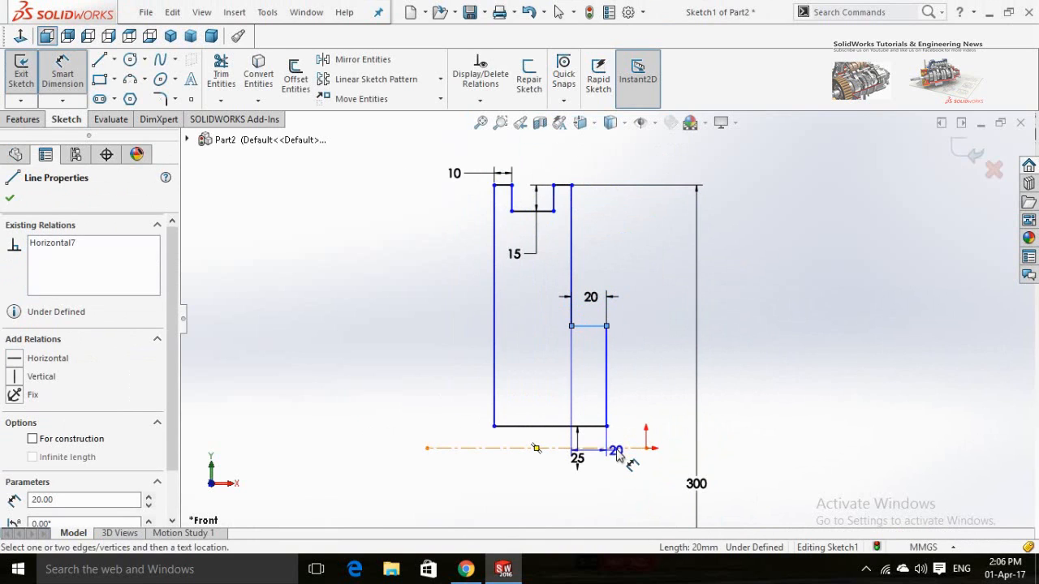
left_click(615, 447)
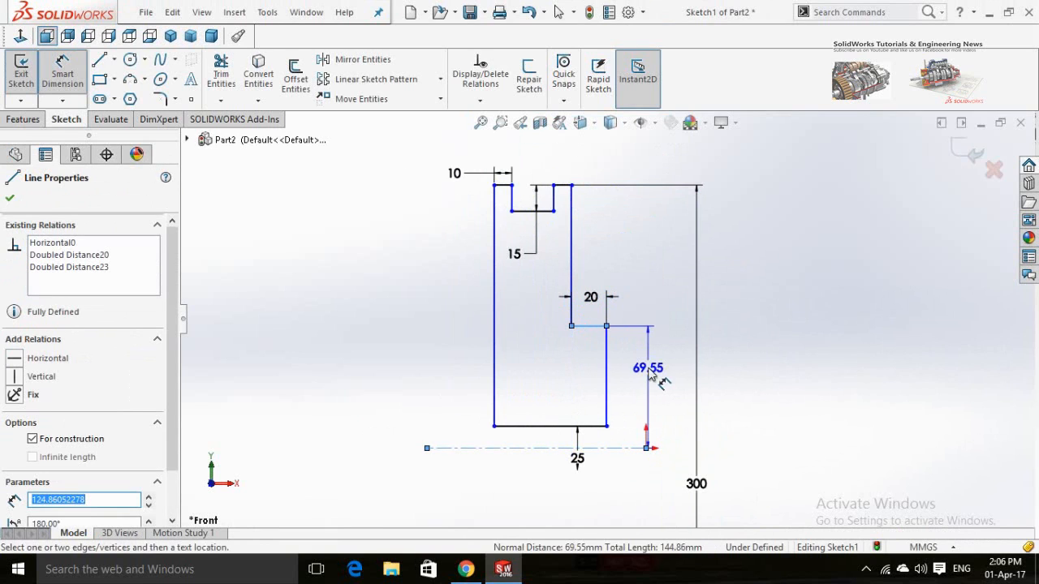
left_click(649, 476)
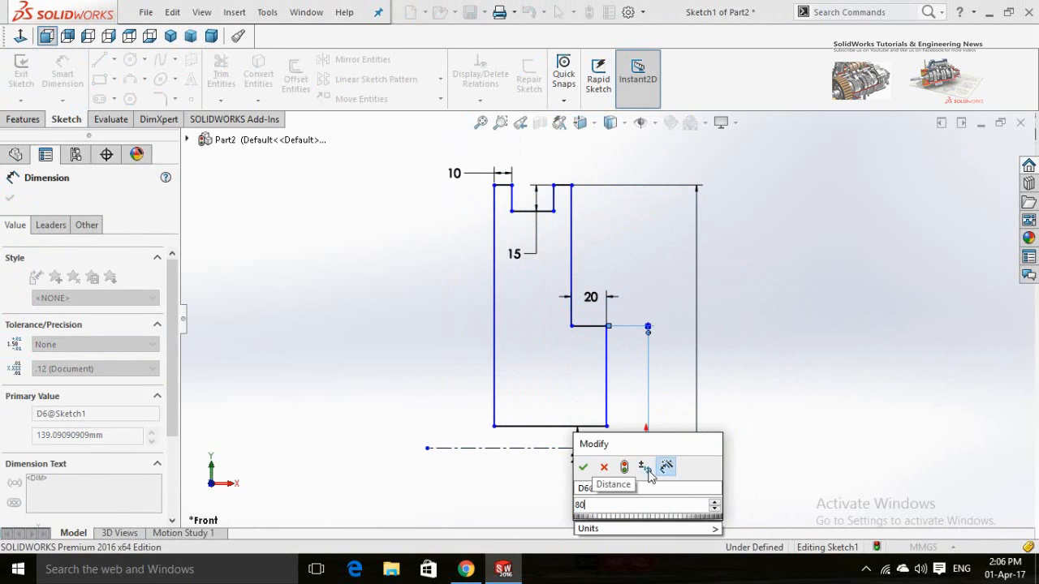
key("Return")
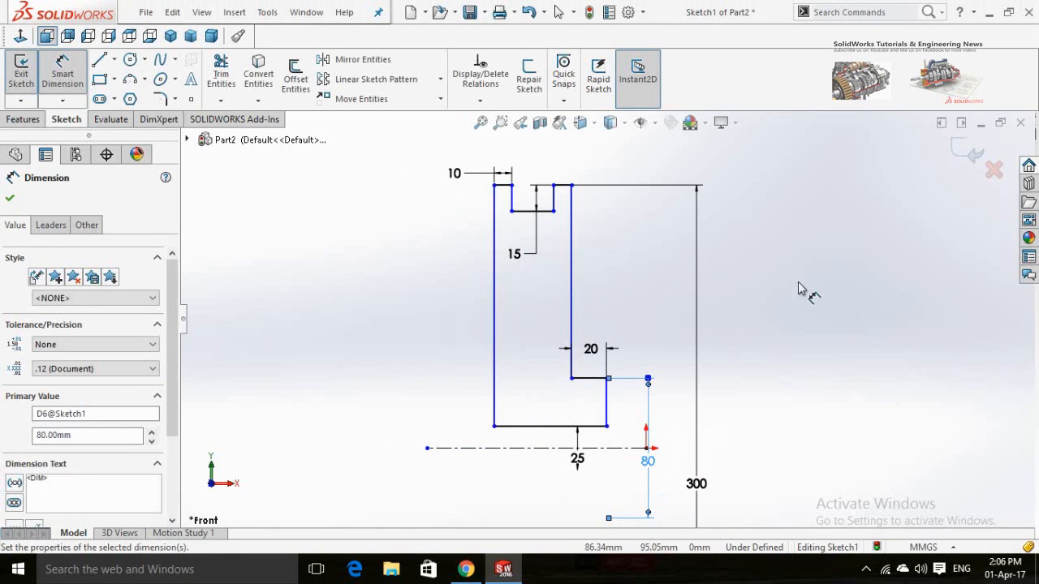
left_click(799, 283)
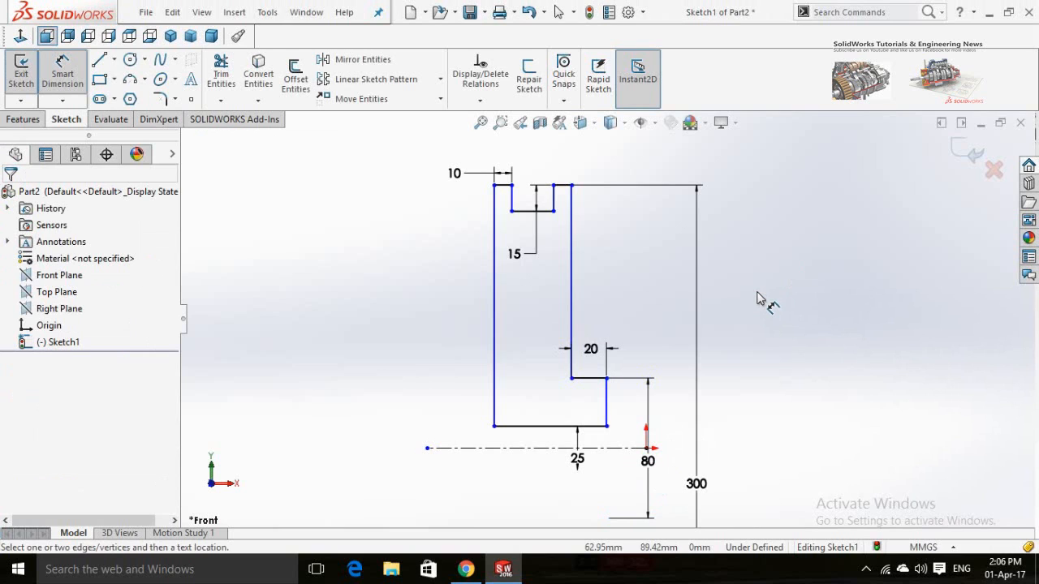
- Exit dimensioning and reposition the 80 mm diameter dimension to the right of the 300 mm one
scroll(756, 298, "up", 3)
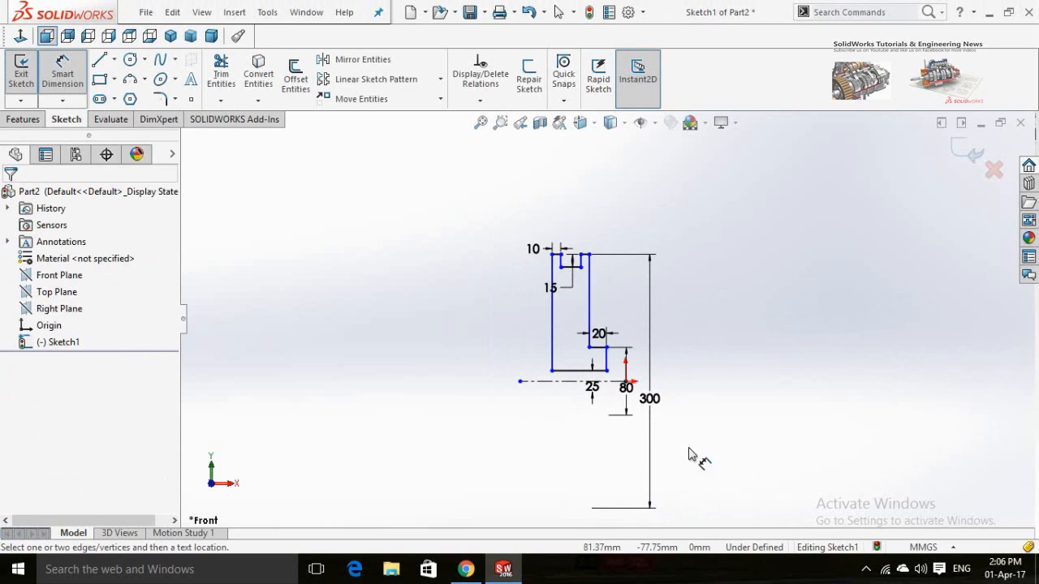
scroll(614, 436, "down", 1)
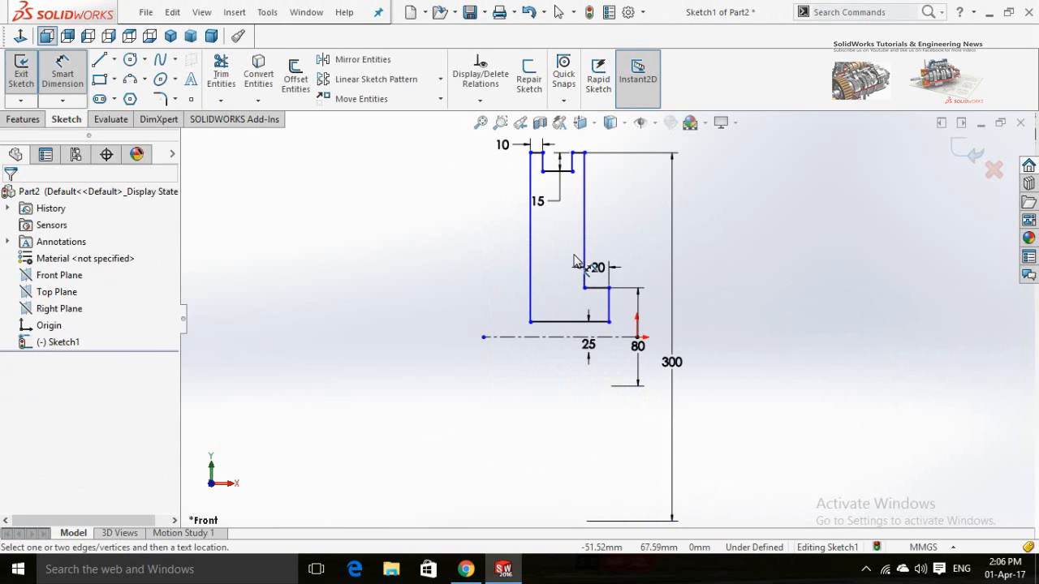
scroll(576, 260, "up", 1)
scroll(579, 205, "down", 1)
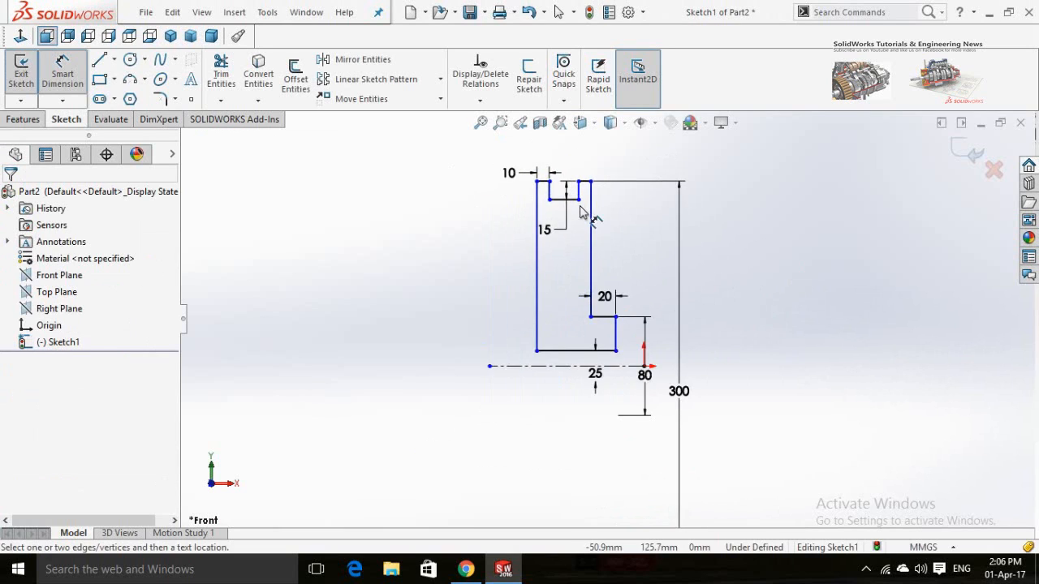
scroll(579, 205, "down", 1)
key("Escape")
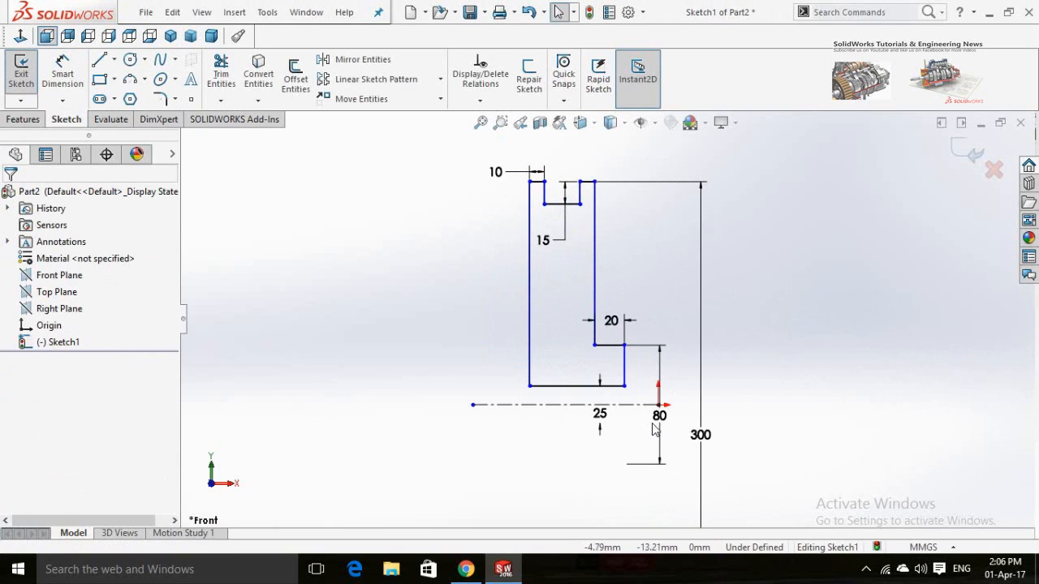
left_click_drag(656, 431, 755, 424)
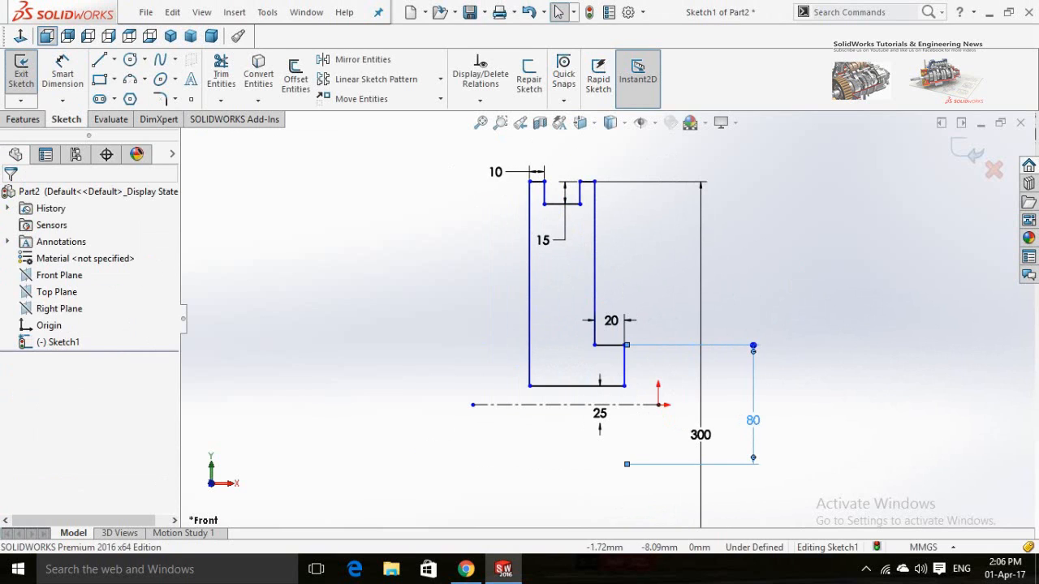
left_click(805, 419)
- Add a Vertical relation between the profile's lower right corner point and the origin
left_click(623, 385)
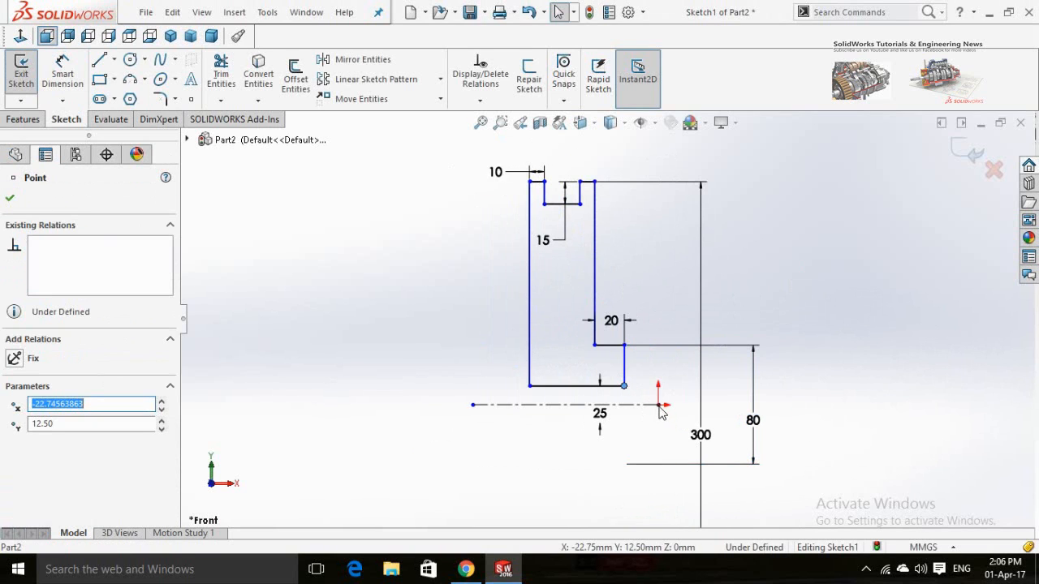
left_click(658, 405, "ctrl")
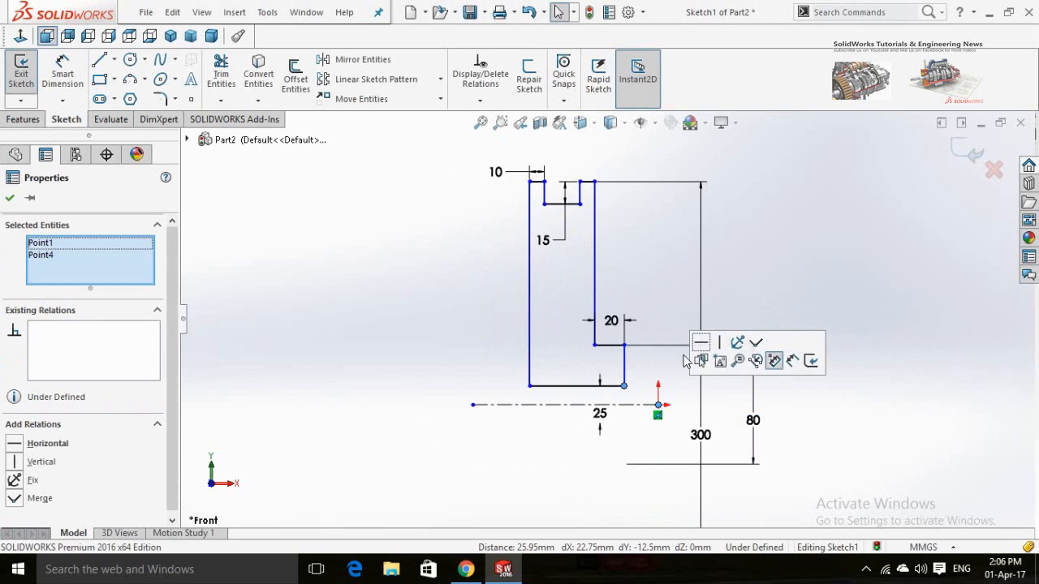
left_click(719, 344)
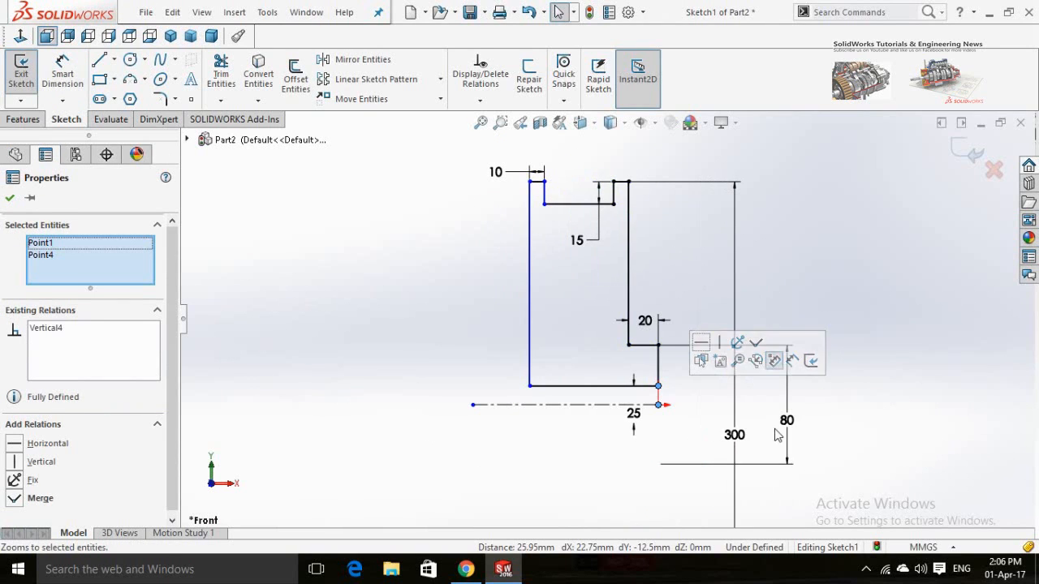
- Dimension the horizontal bottom edge of the top groove and set its length to 20 mm
left_click(858, 430)
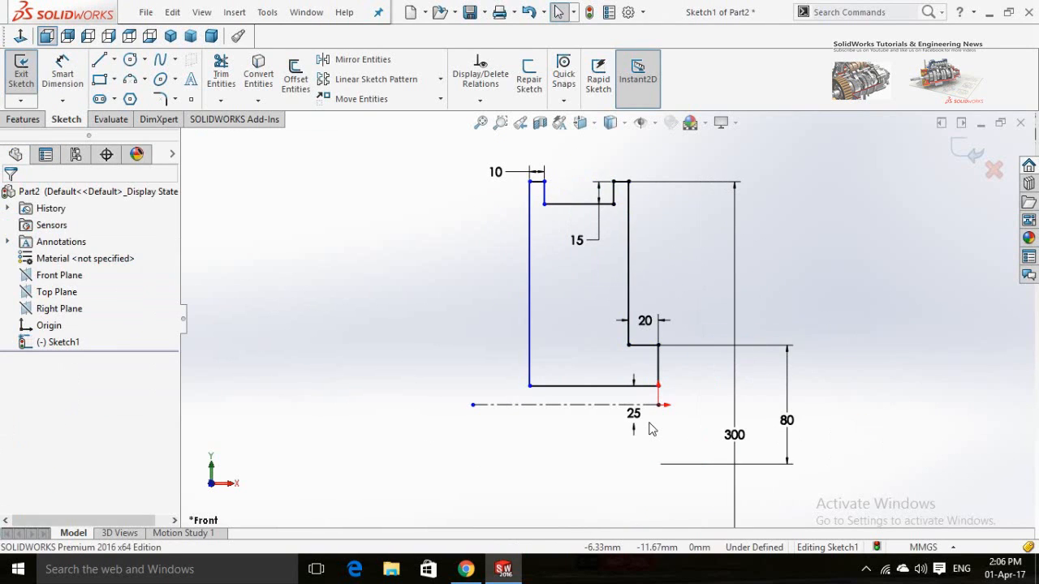
left_click(519, 459)
right_click_drag(505, 484, 510, 264)
left_click(567, 209)
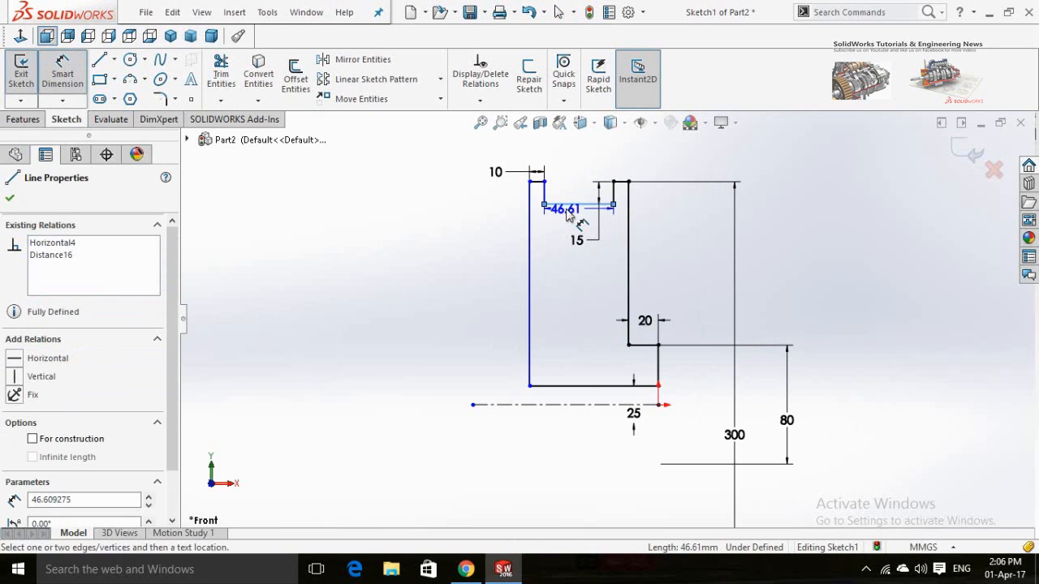
left_click(570, 195)
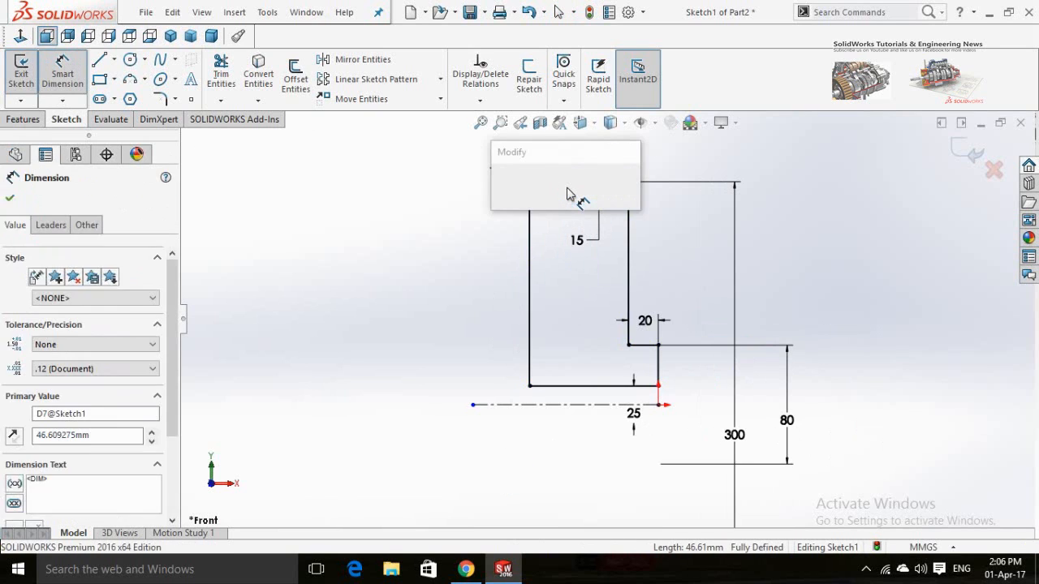
type("20")
key("Return")
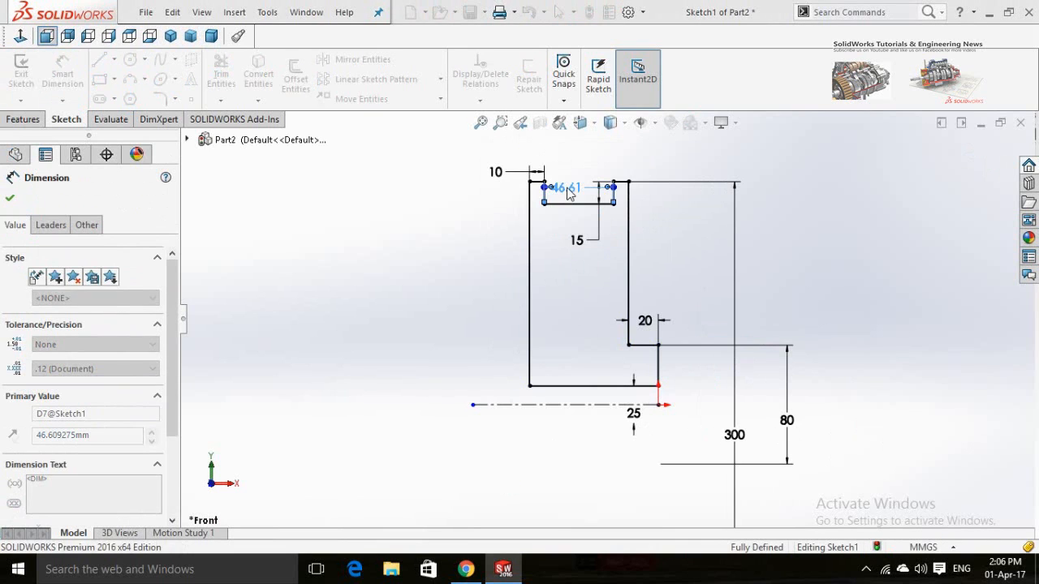
key("Escape")
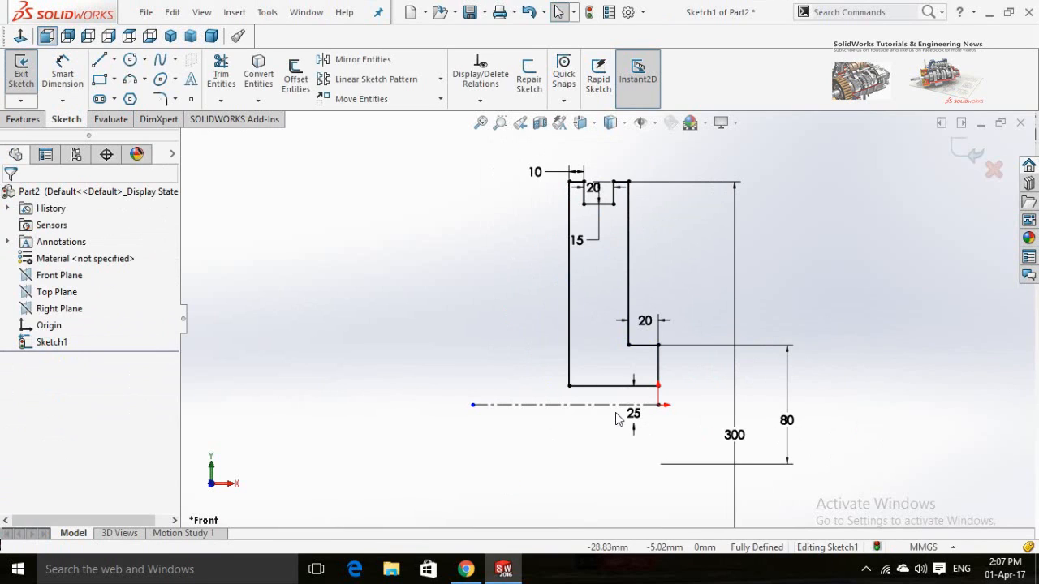
- Revolve the closed profile 360 degrees around the centerline into a solid wheel
scroll(628, 415, "up", 3)
scroll(615, 444, "down", 1)
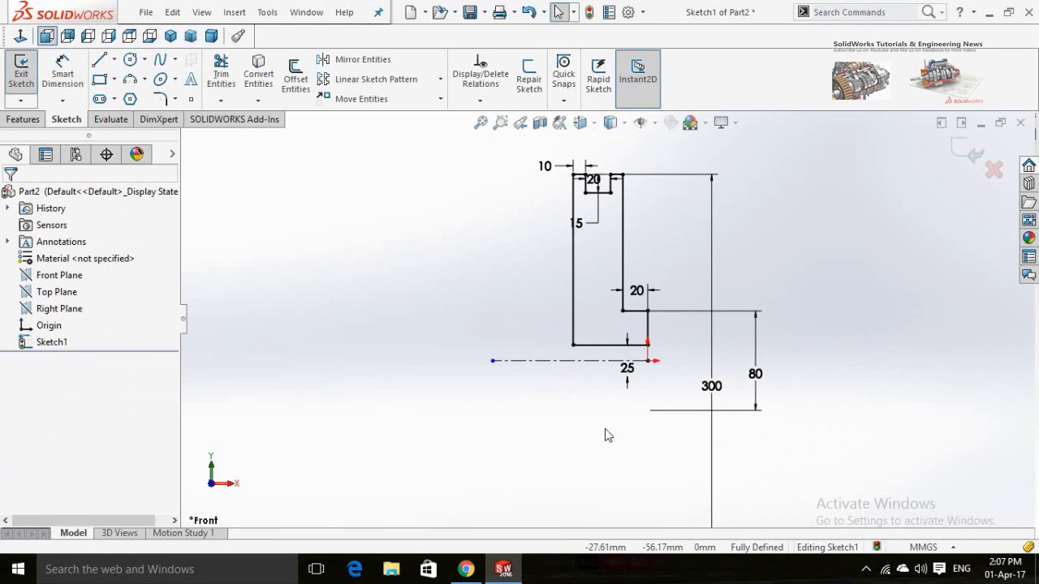
left_click(36, 124)
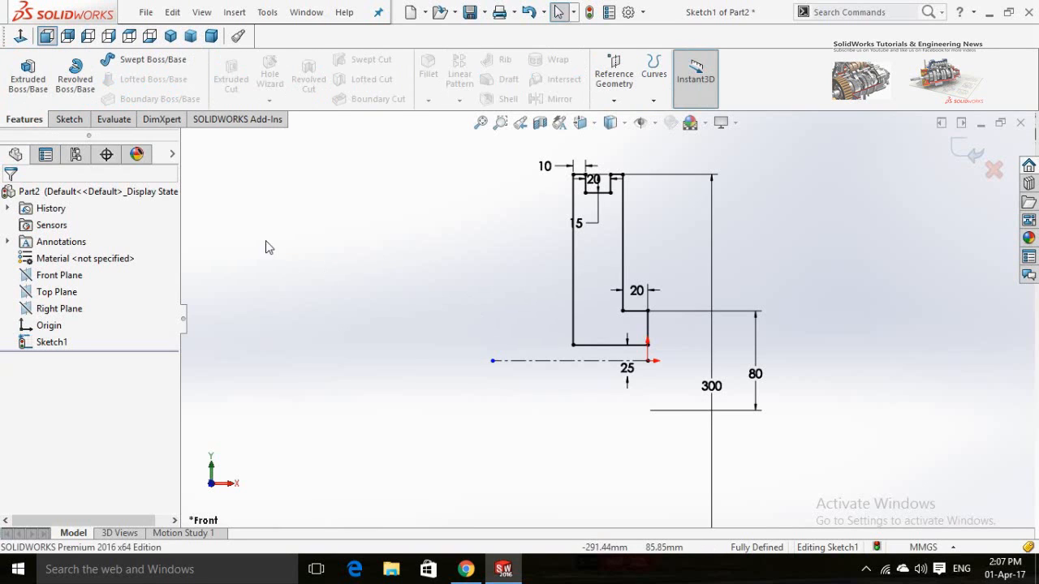
left_click(71, 78)
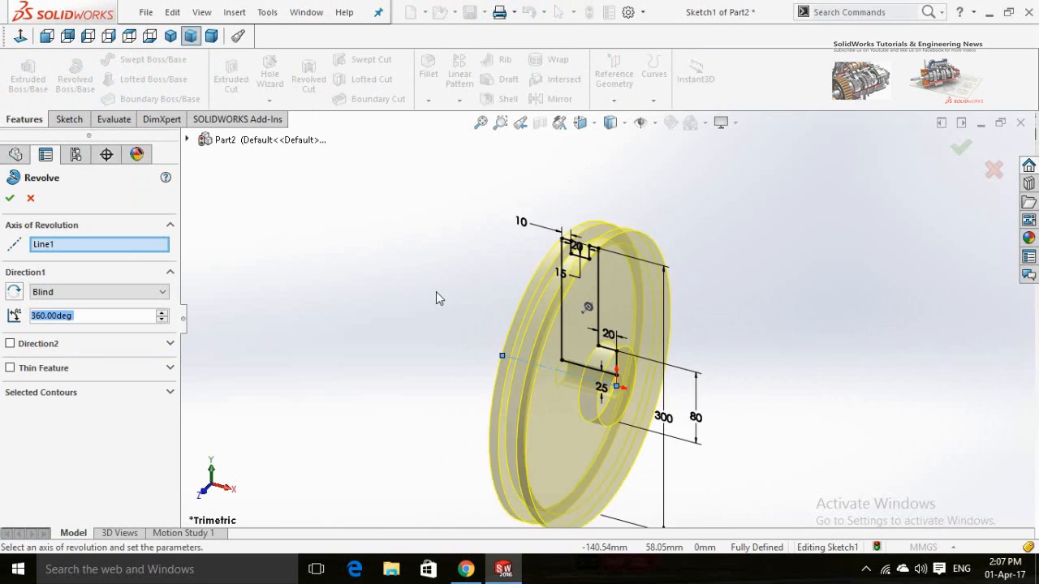
left_click(10, 199)
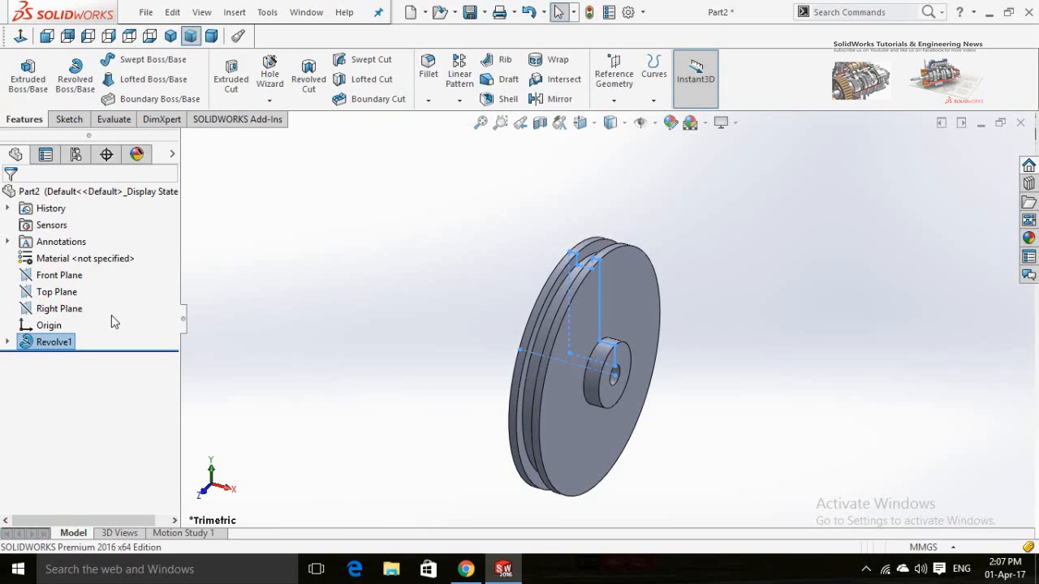
- Turn the wheel to show its flat side without the hub and display the model with hidden lines visible
left_click(350, 391)
scroll(422, 391, "up", 1)
middle_click_drag(443, 375, 602, 415)
left_click(610, 123)
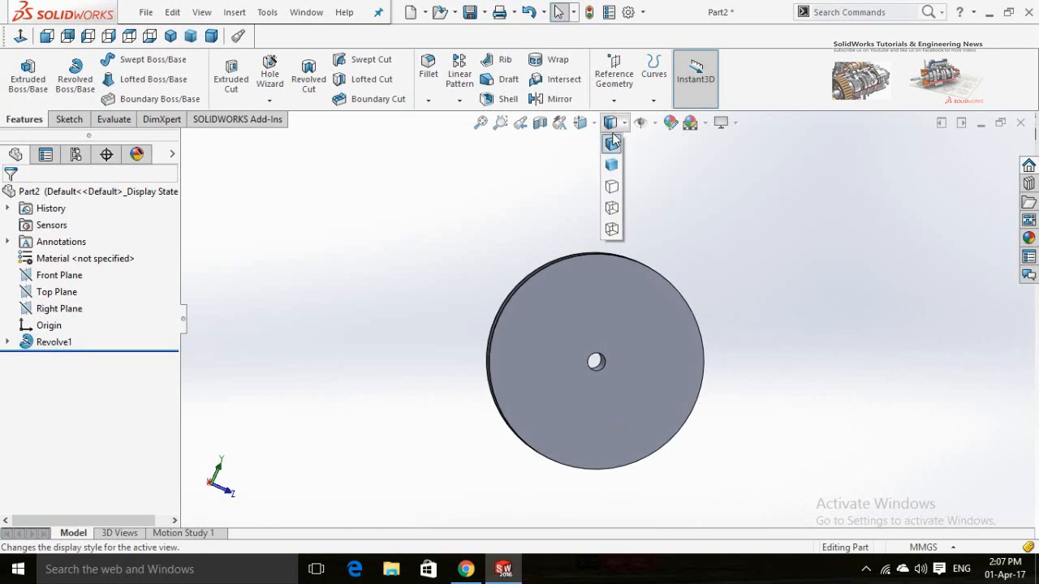
left_click(612, 213)
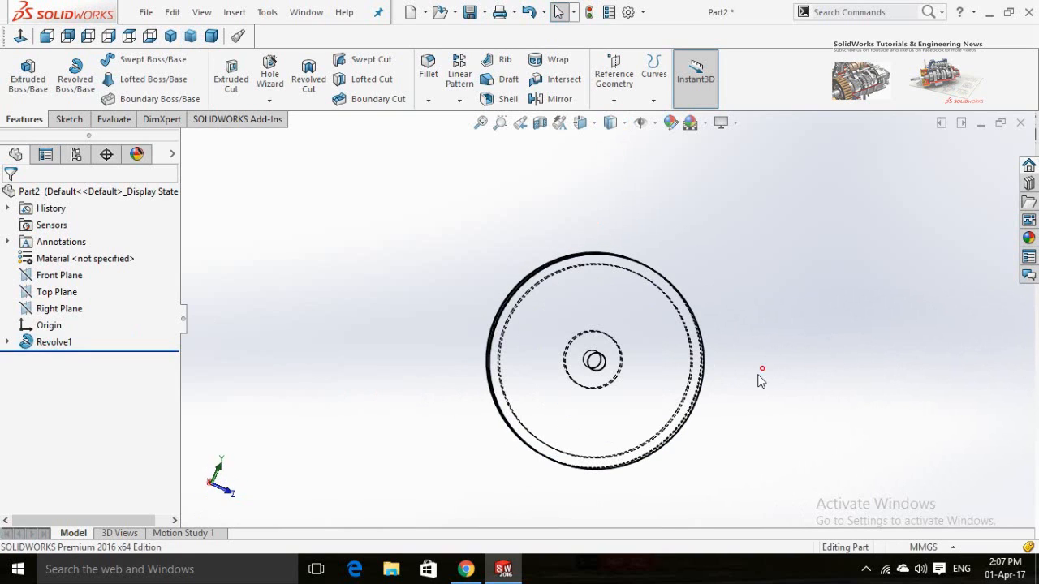
- On the wheel's flat face, sketch a centerpoint arc slot around the origin, about 95 mm in radius, 66 degrees long and 27 mm wide
left_click(670, 357)
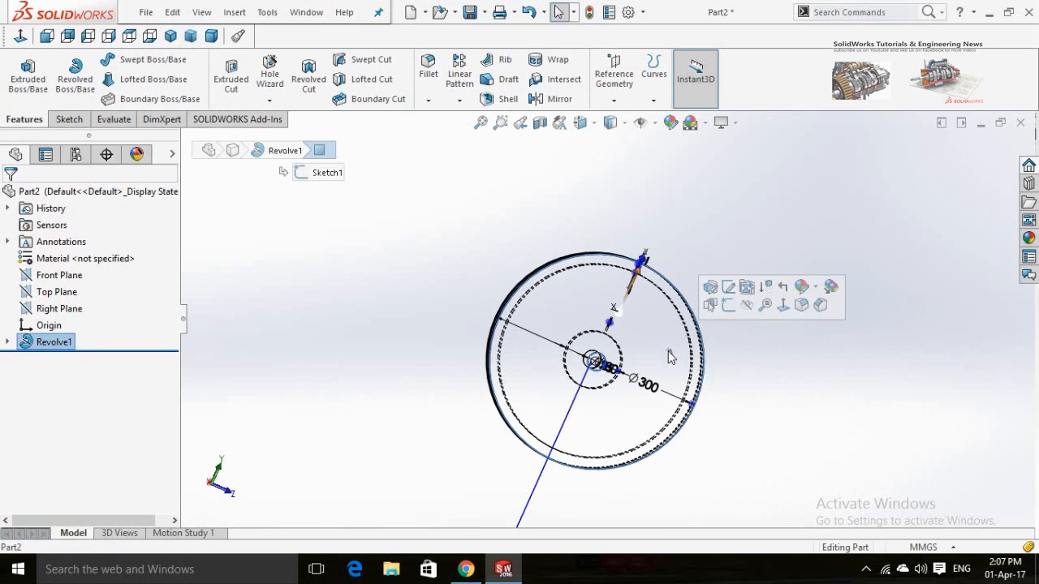
left_click(728, 308)
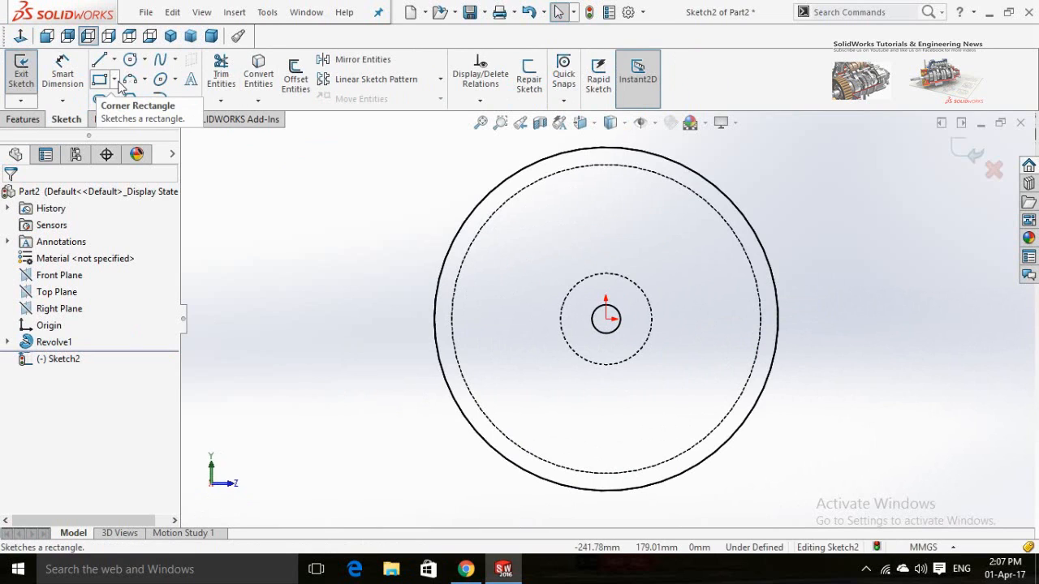
left_click(116, 99)
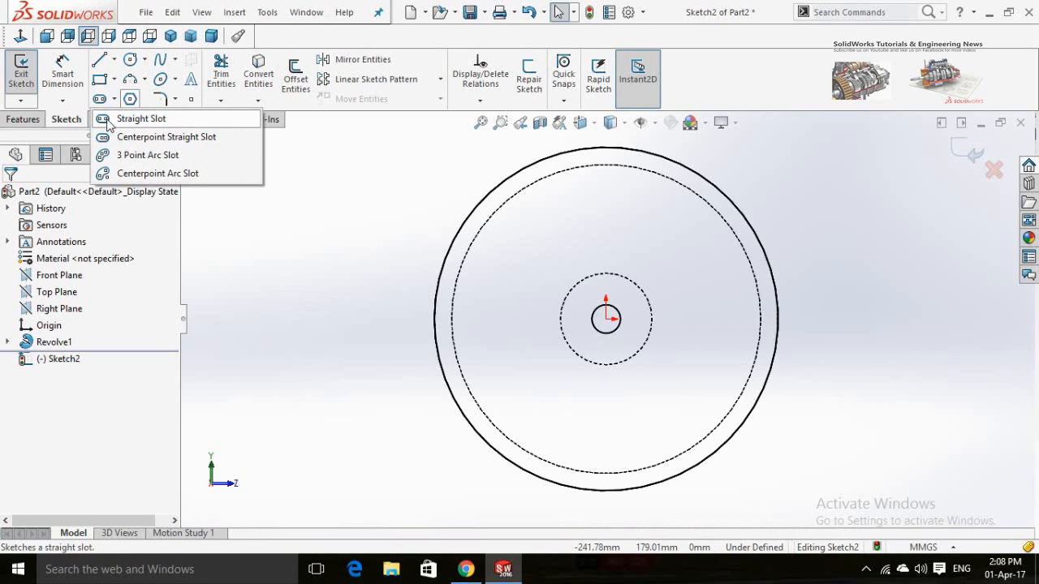
left_click(136, 177)
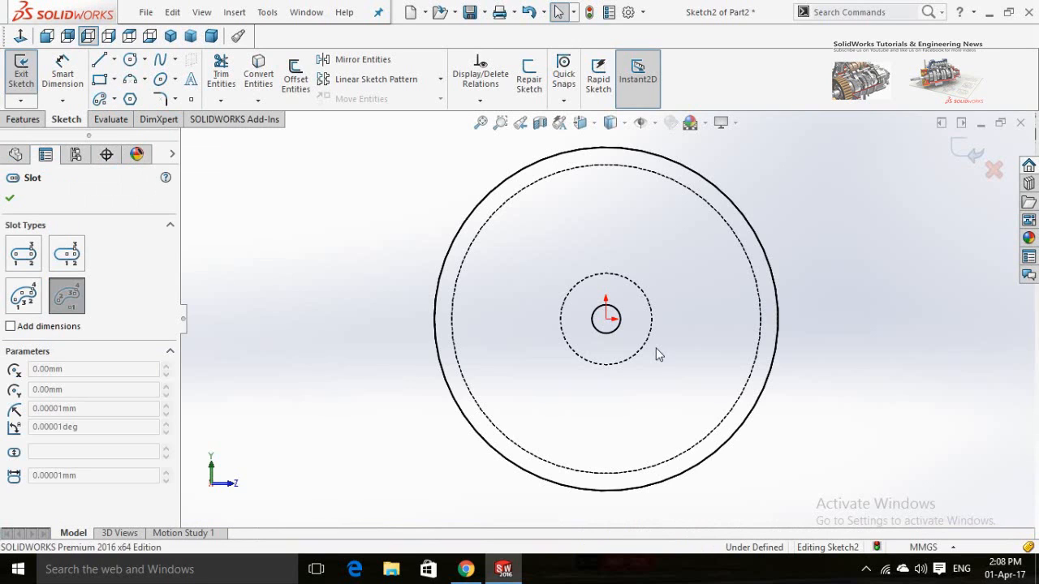
left_click(607, 319)
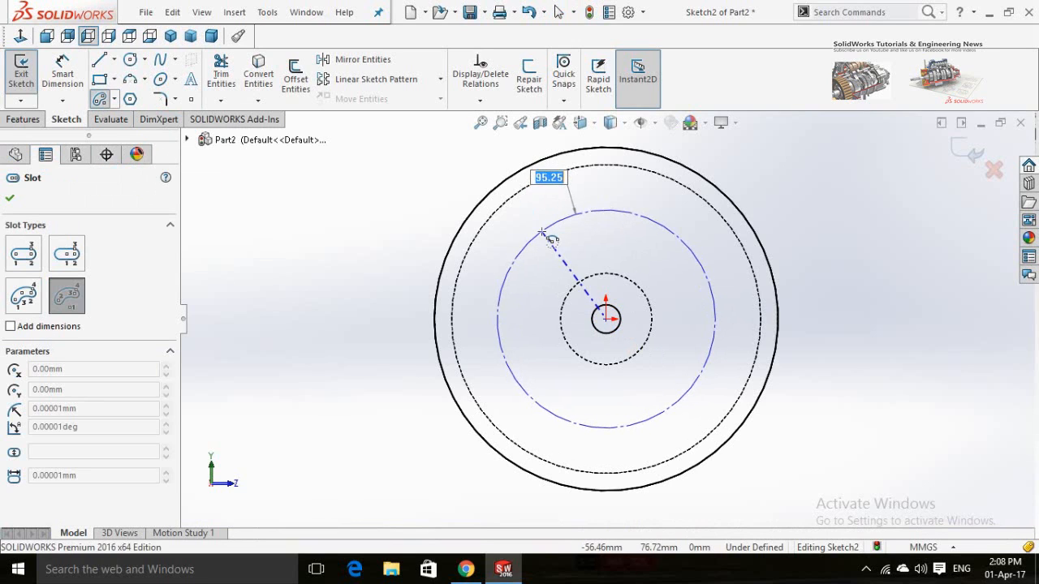
left_click(542, 233)
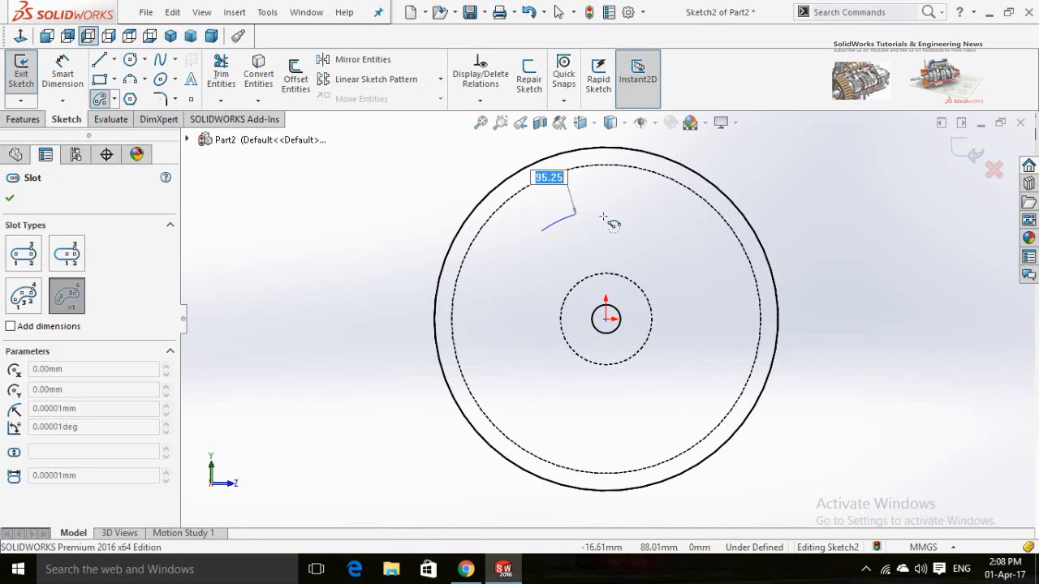
left_click(657, 233)
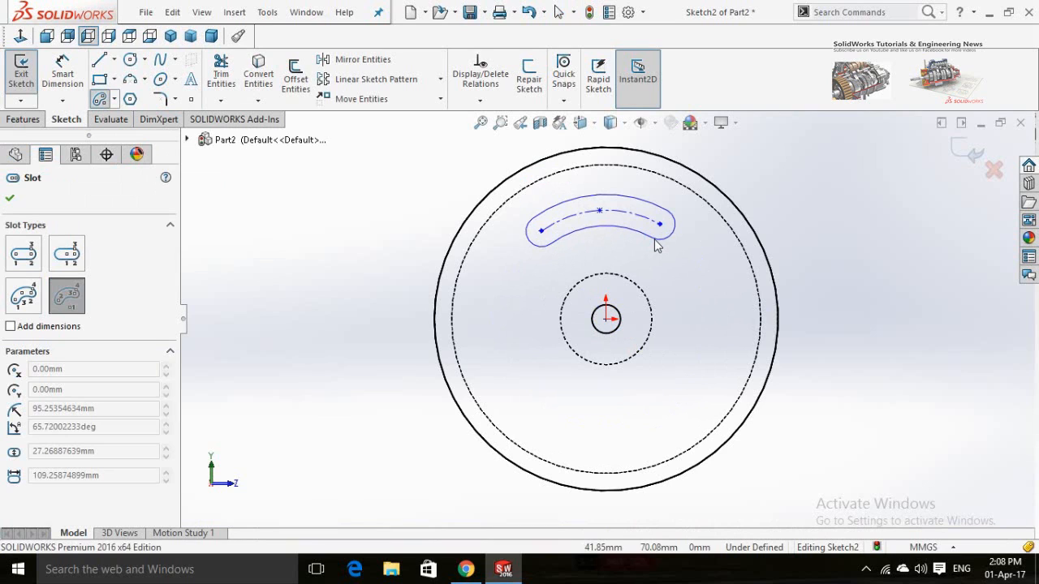
left_click(656, 244)
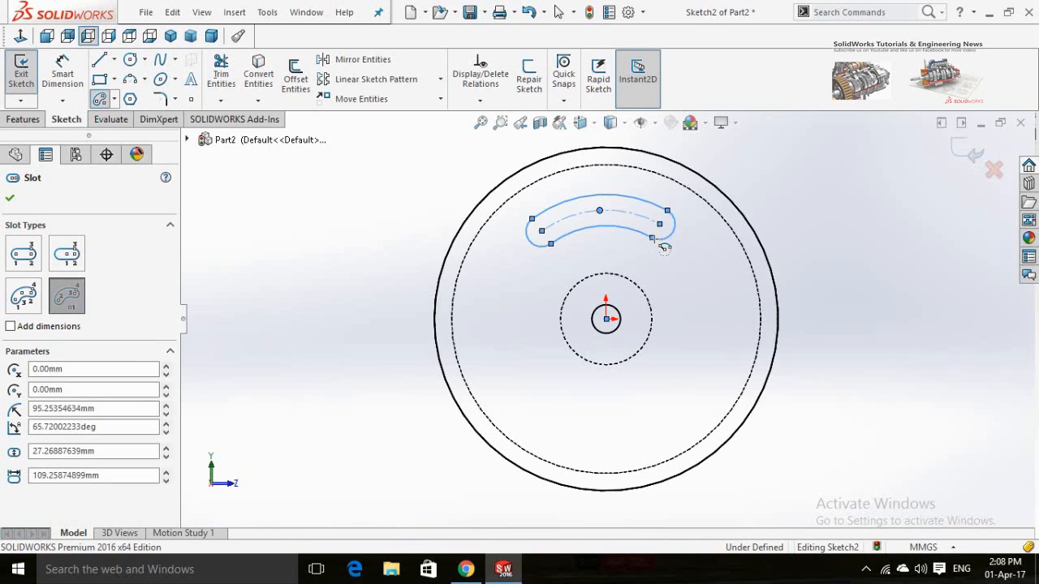
- Dimension the distance between the slot's outer and inner arcs and set it to 20 mm
right_click_drag(268, 337, 273, 285)
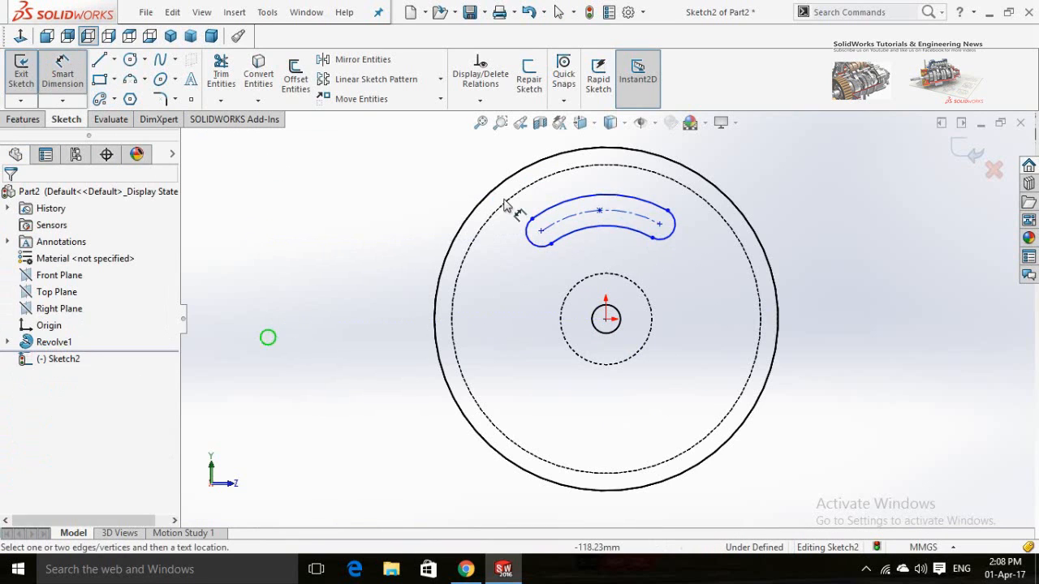
left_click(598, 209)
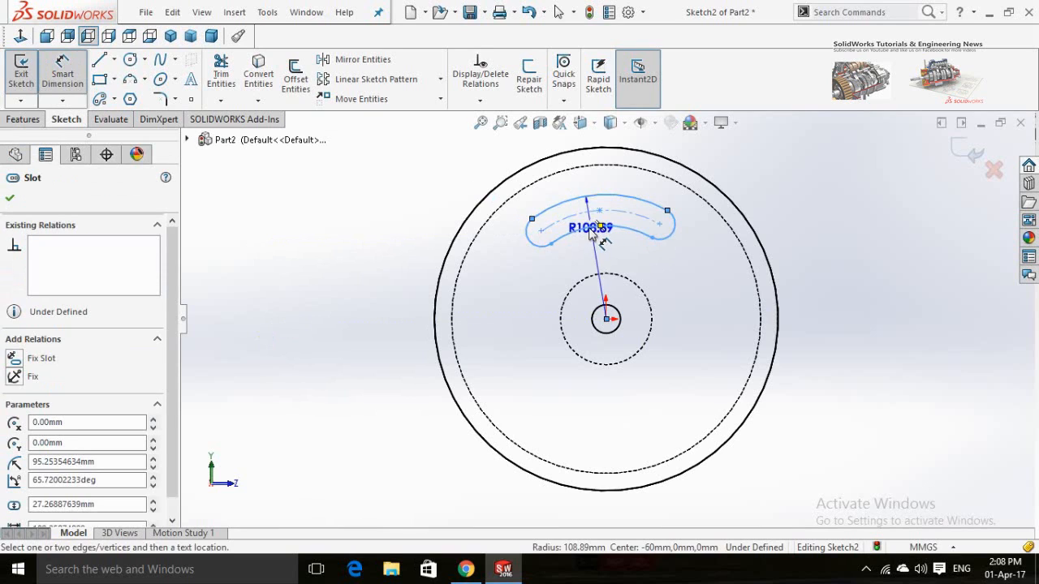
left_click(589, 227)
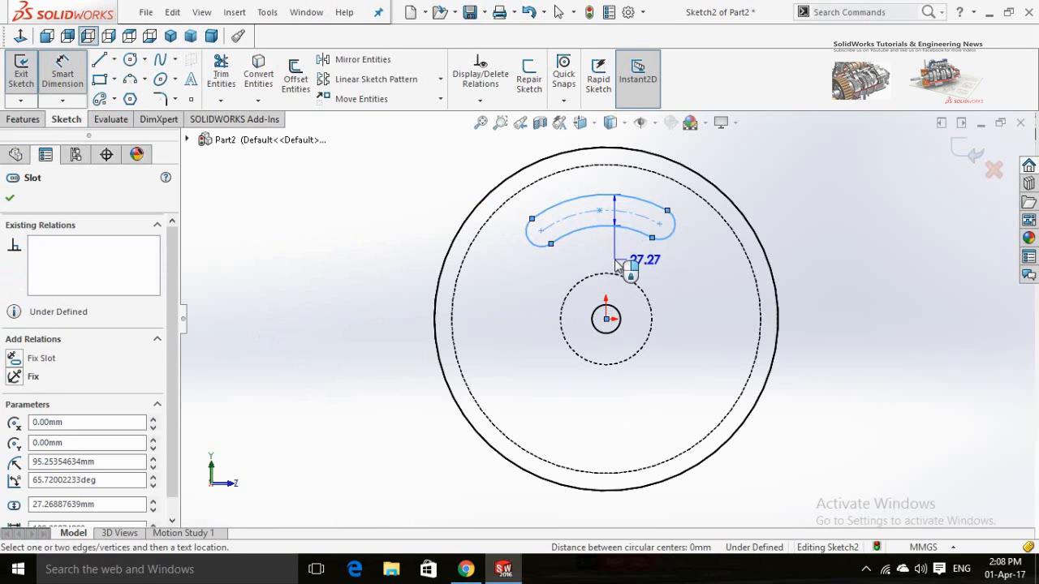
left_click(618, 268)
type("20")
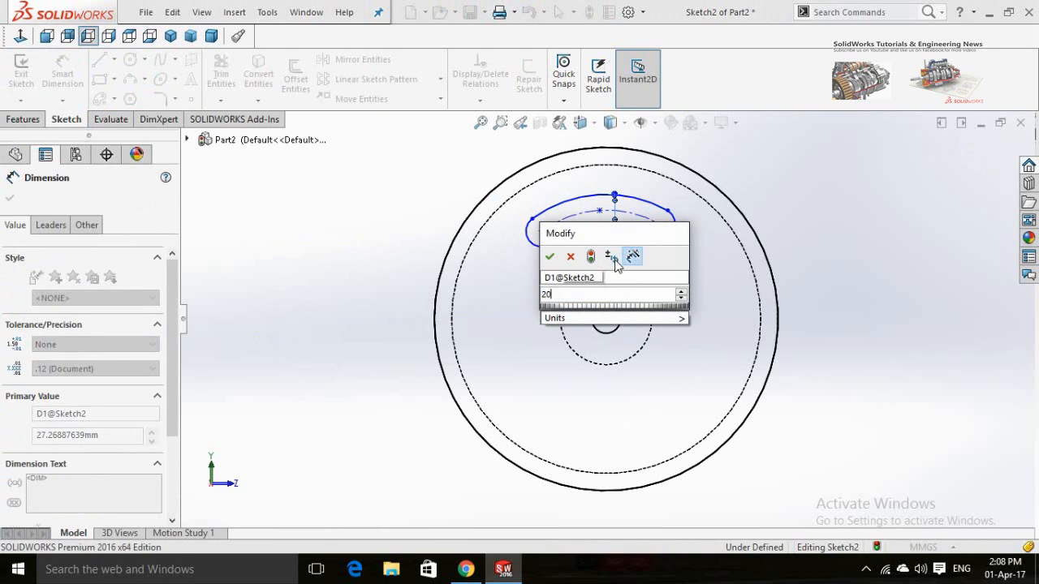
key("Return")
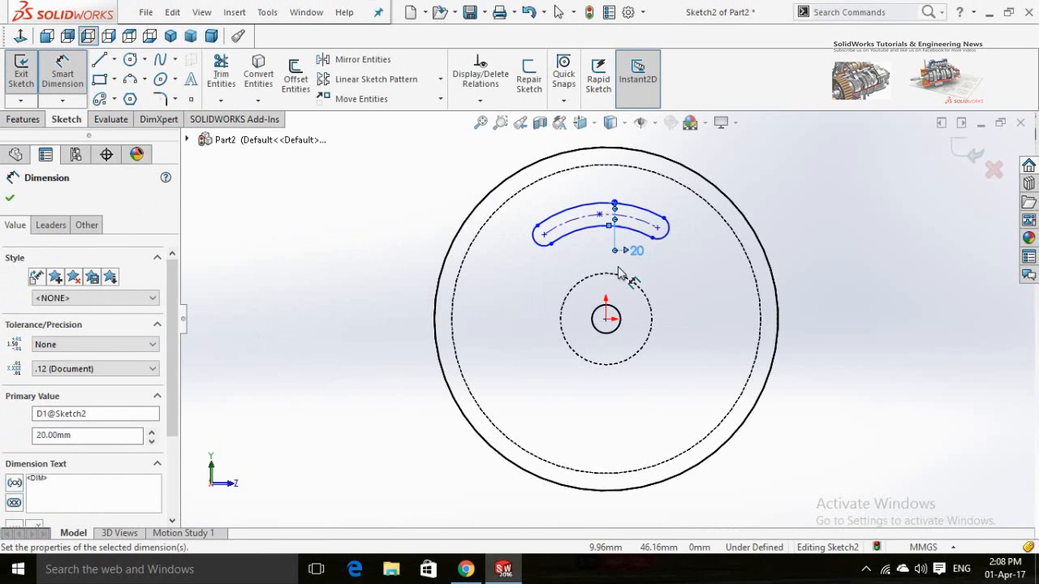
scroll(618, 273, "down", 1)
key("Escape")
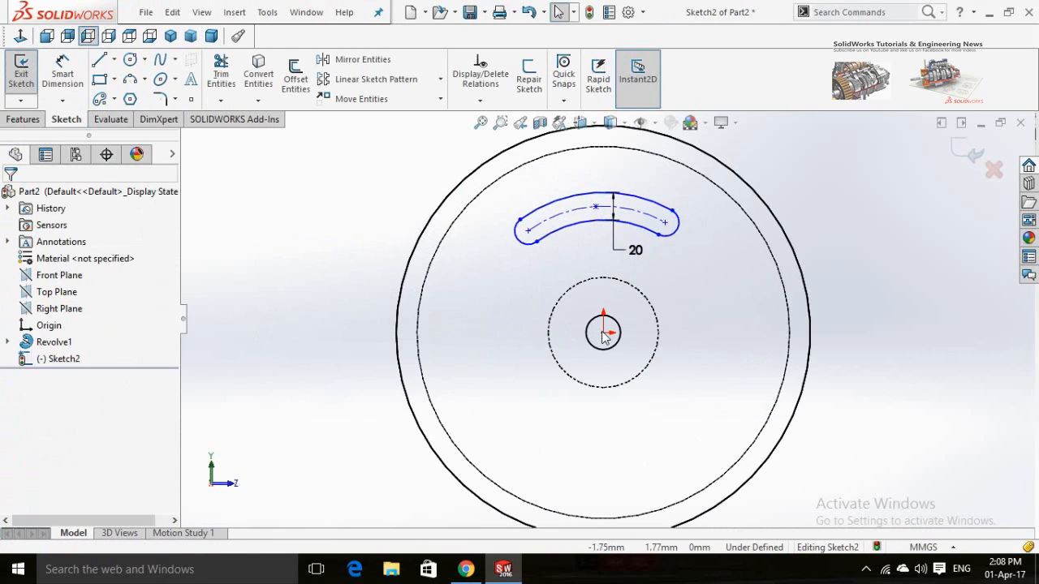
left_click(598, 223)
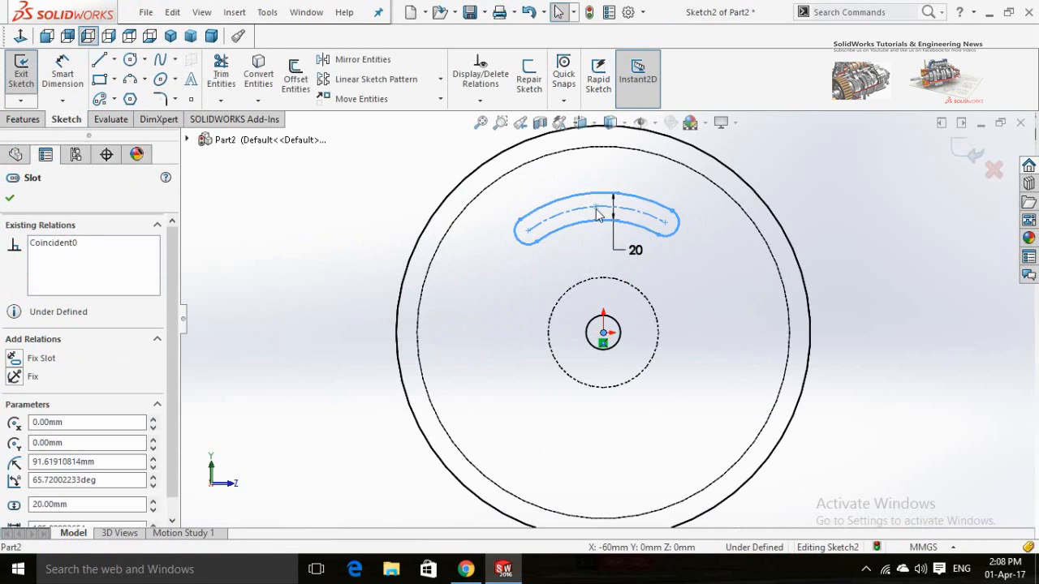
left_click(595, 207)
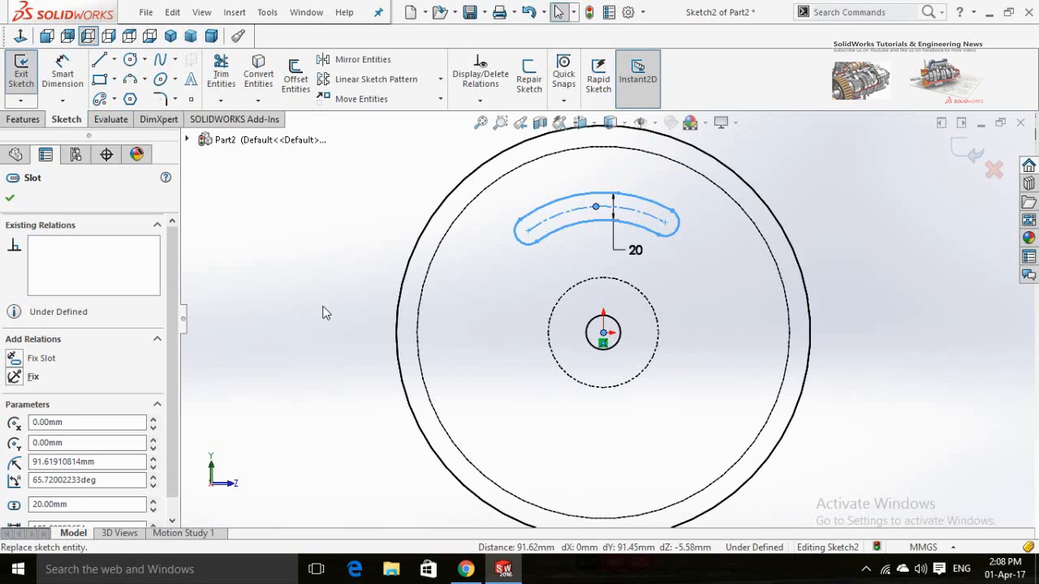
left_click(273, 281)
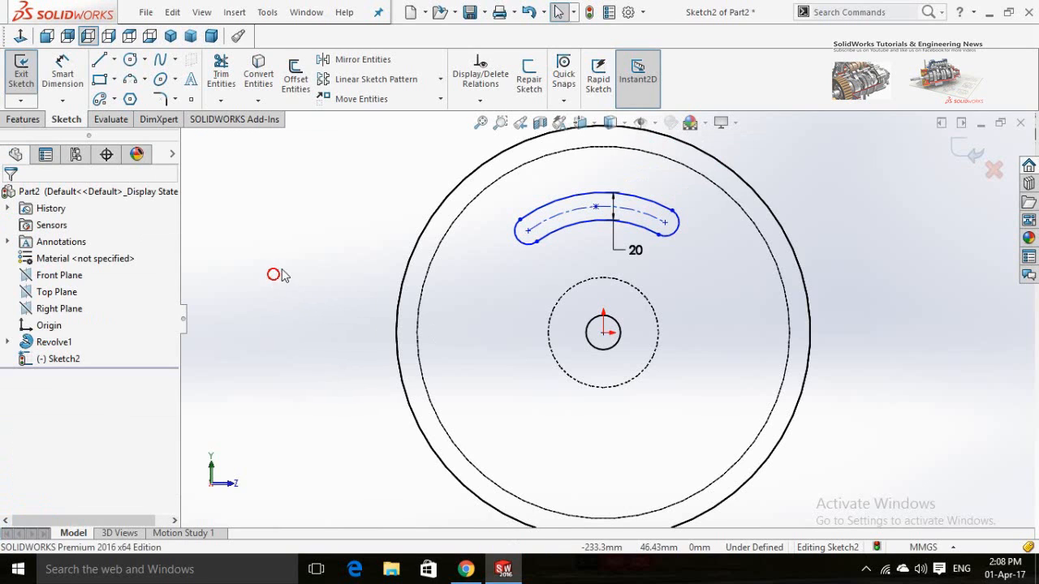
- Draw a construction centerline from the origin to the midpoint of the slot's center arc and make it vertical
left_click(114, 59)
left_click(119, 101)
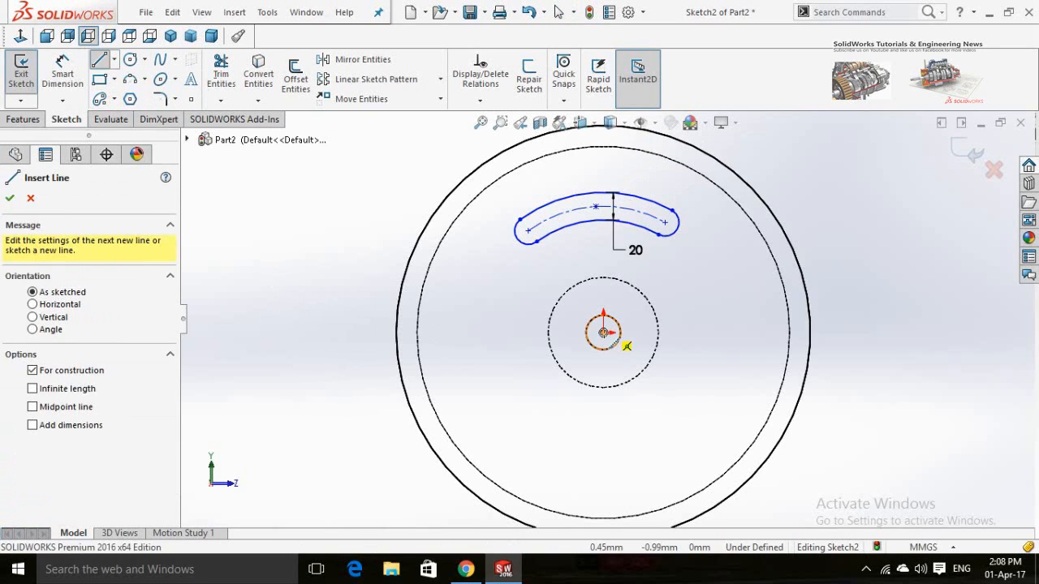
left_click(604, 333)
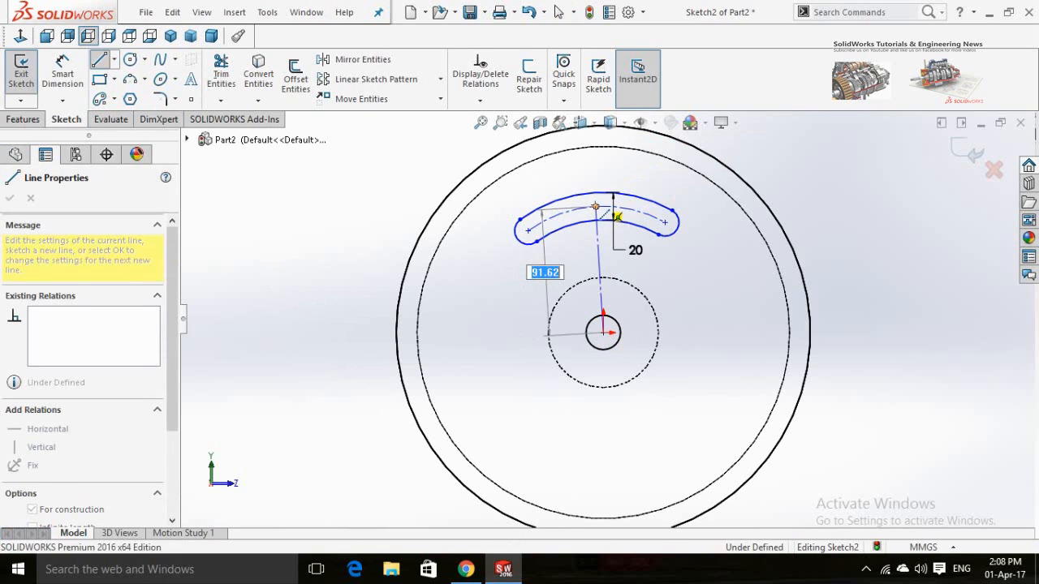
key("Escape")
left_click(601, 257)
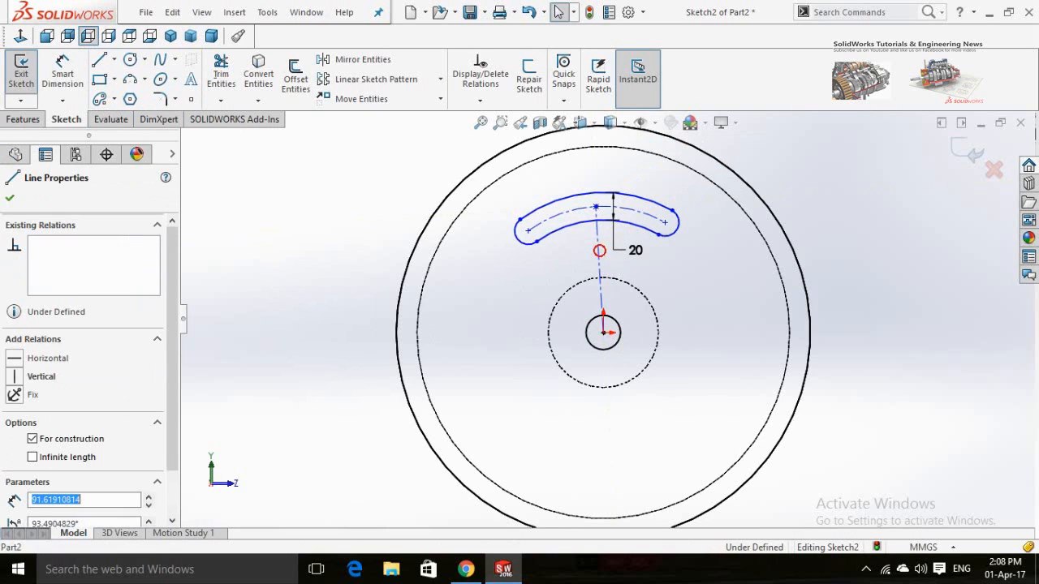
left_click(659, 195)
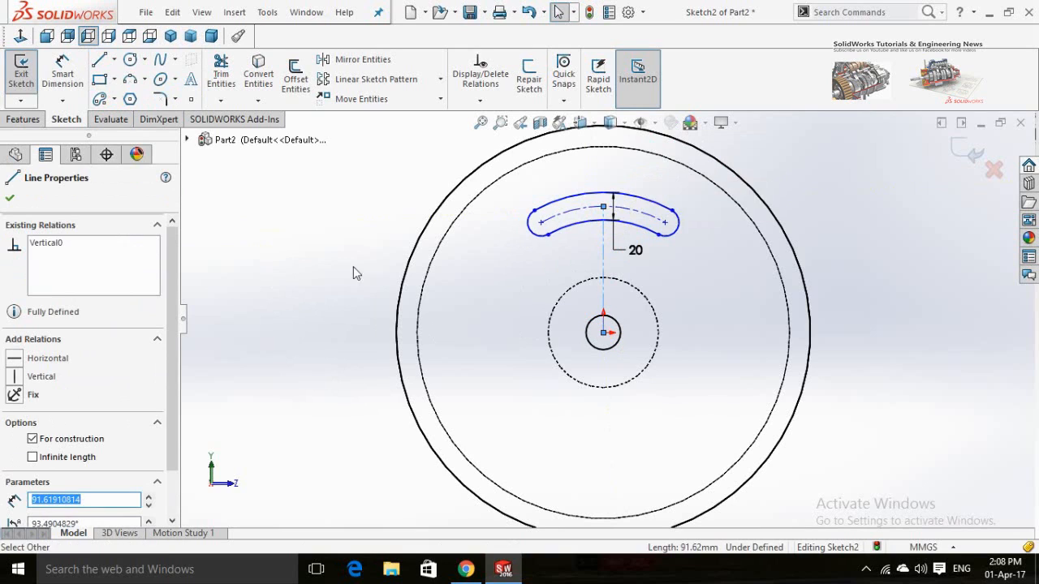
left_click(308, 263)
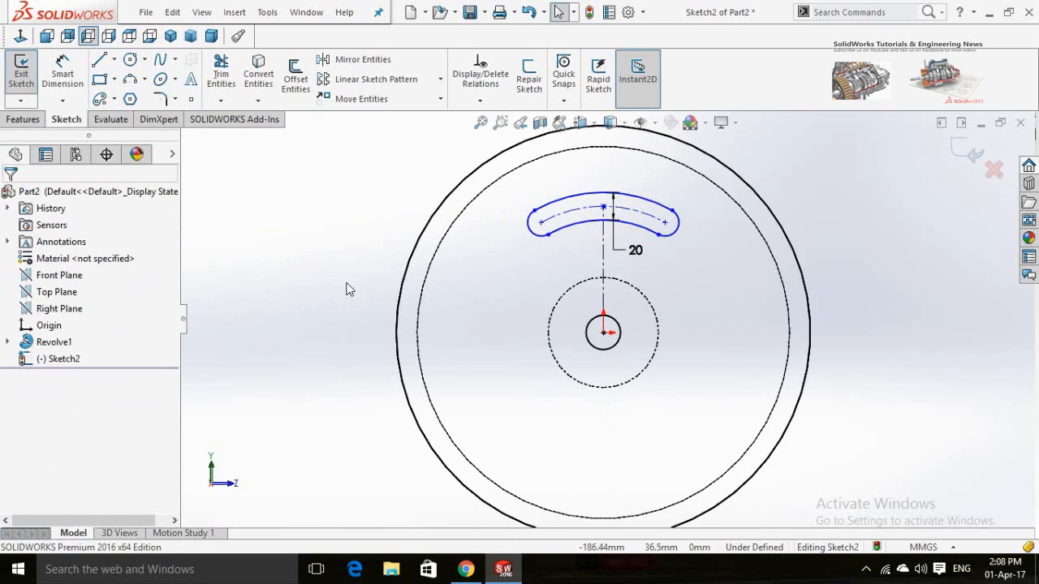
- Start an extruded cut from the arc slot sketch and try the Through All end condition
key("f")
scroll(364, 306, "down", 1)
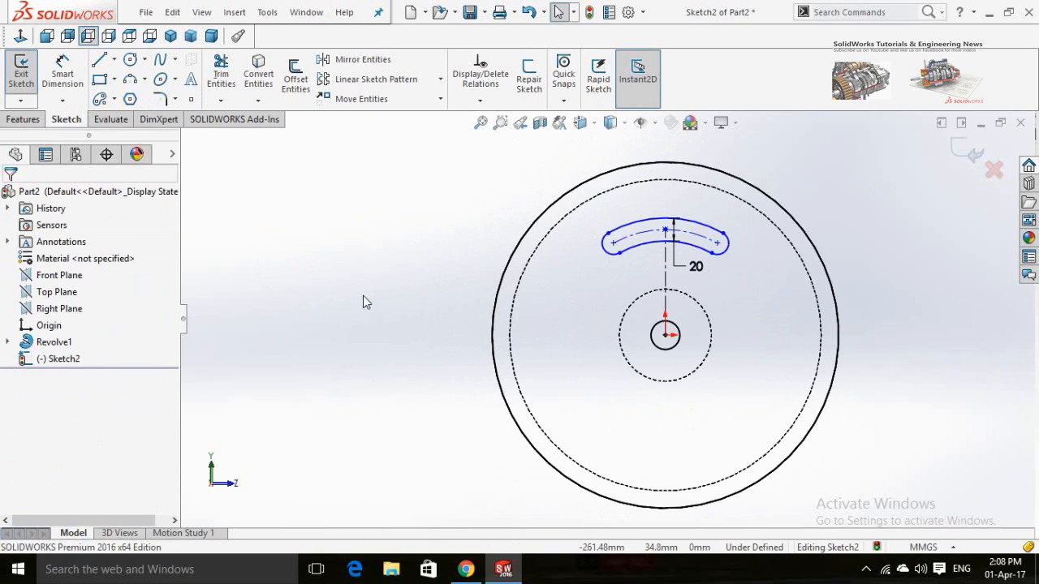
left_click(23, 119)
left_click(235, 86)
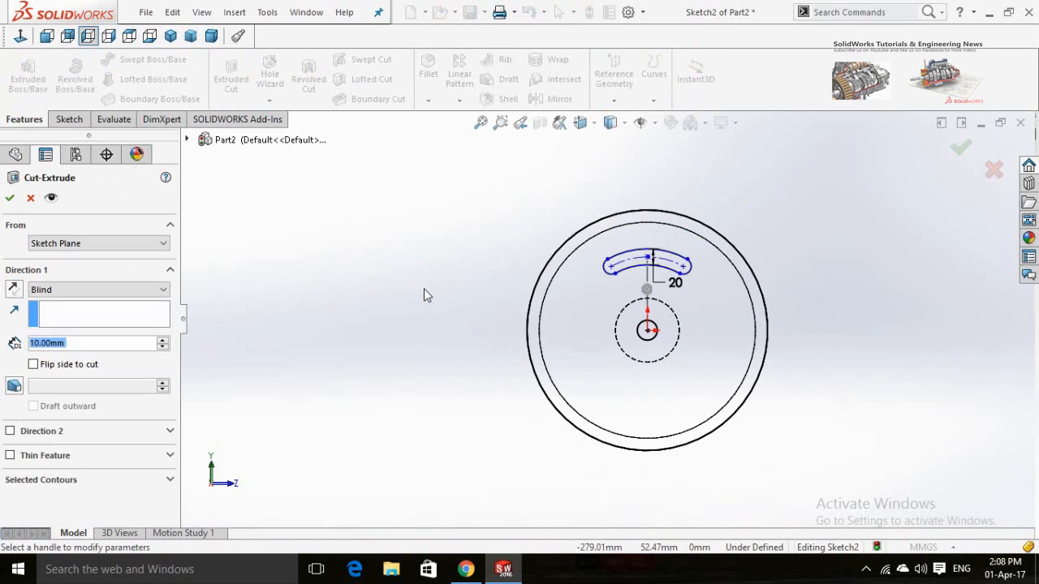
left_click(53, 291)
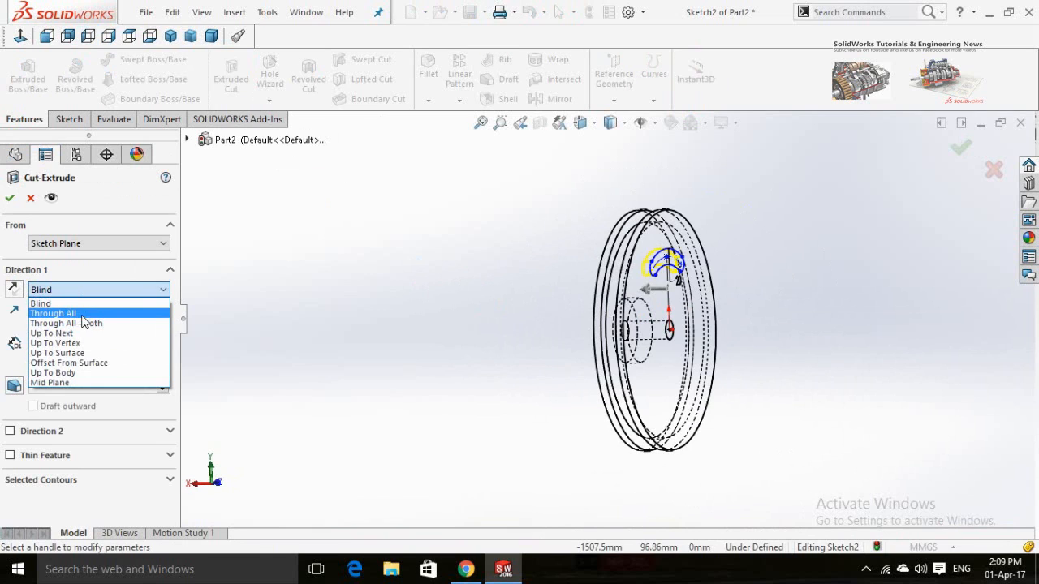
left_click(81, 314)
middle_click_drag(436, 337, 480, 348)
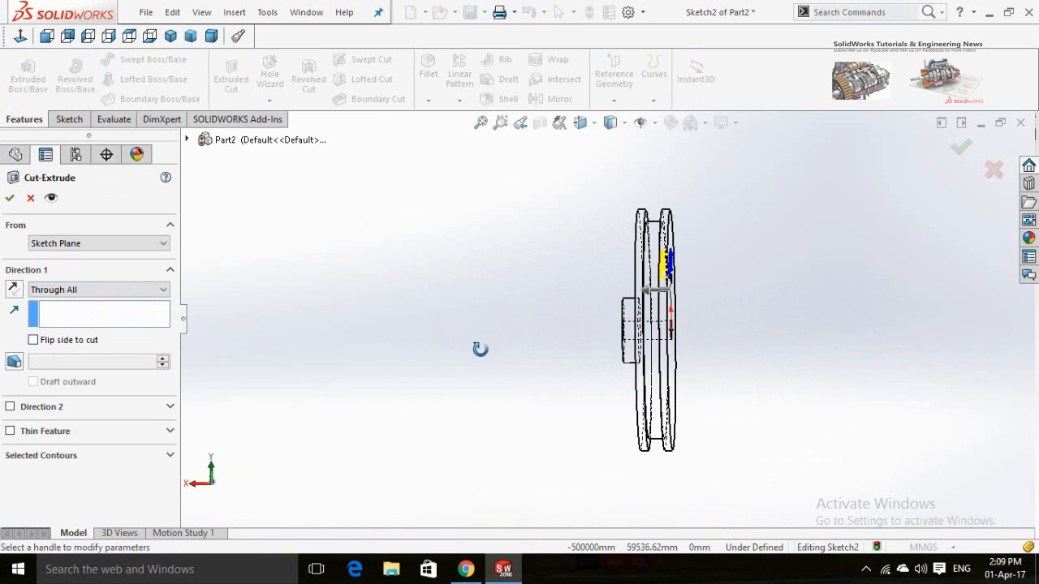
left_click(71, 292)
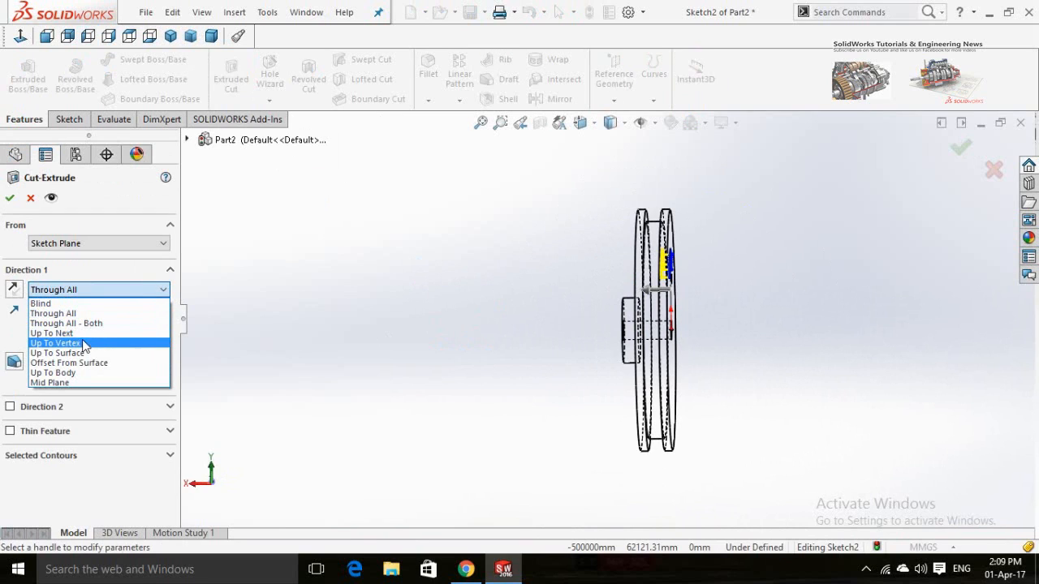
left_click(276, 356)
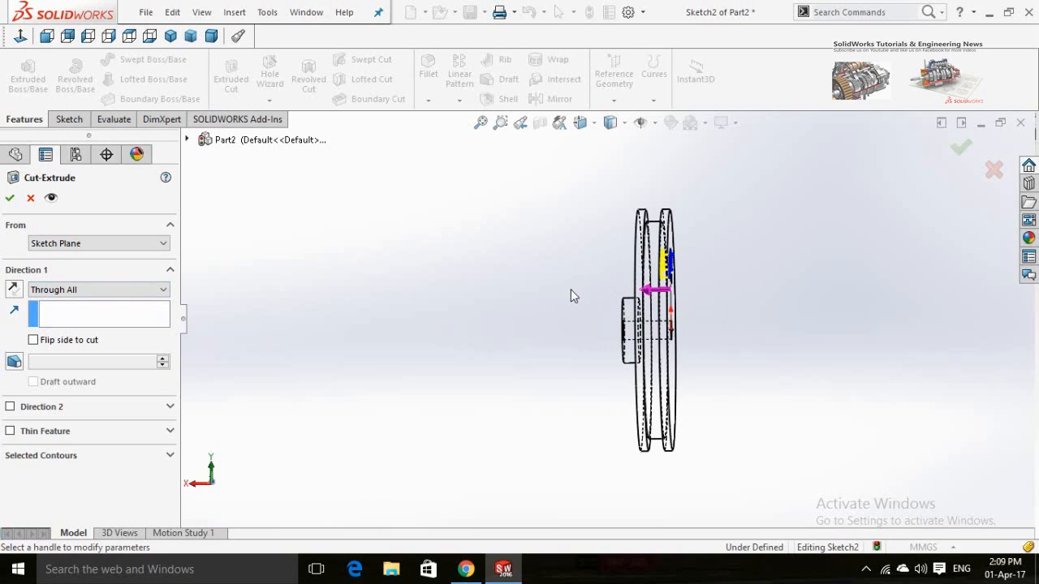
mouse_move(570, 290)
middle_mouse_down()
mouse_move(587, 304)
mouse_move(561, 306)
mouse_move(565, 322)
mouse_move(576, 301)
middle_mouse_up()
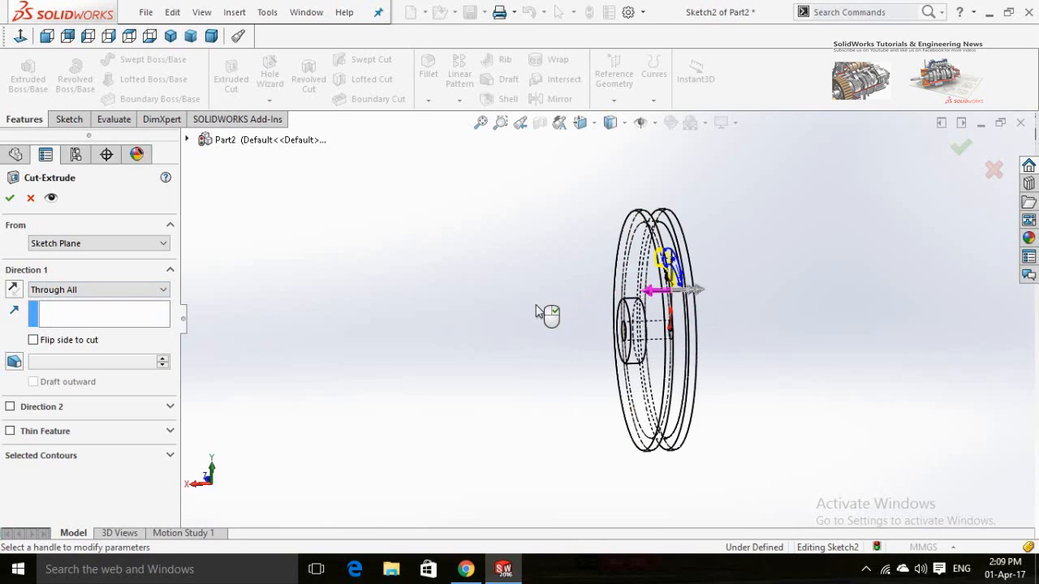
- Change the cut's end condition to Blind, extend its depth past the hub to 132 mm, and finish the cut
left_click(81, 290)
left_click(78, 303)
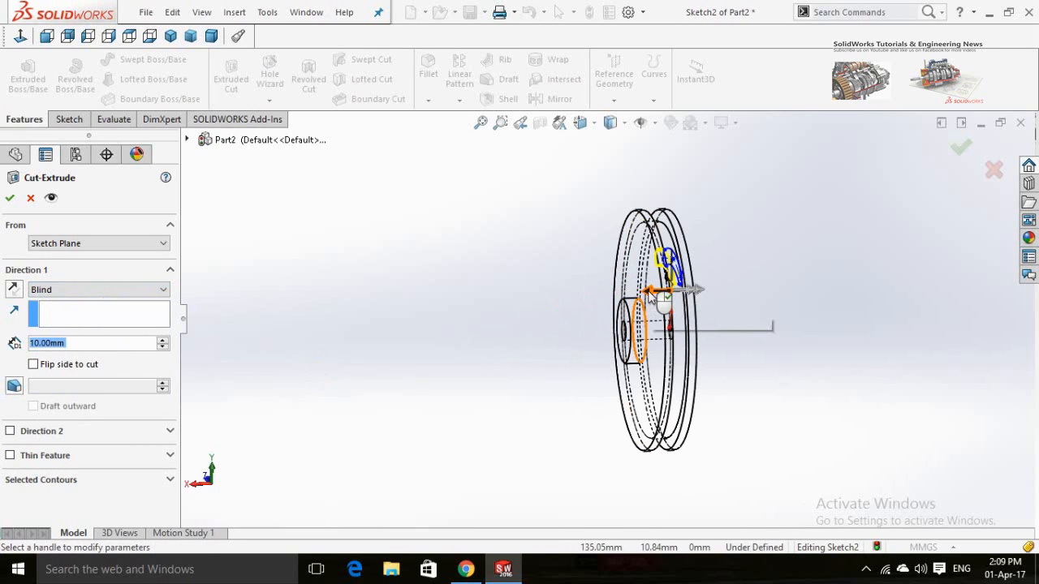
left_click_drag(649, 296, 552, 294)
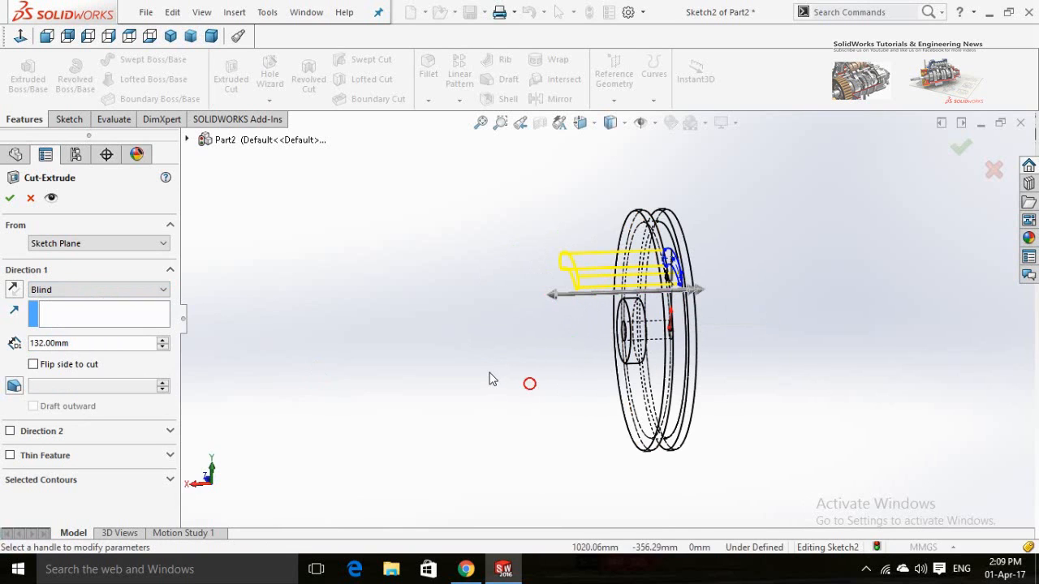
middle_click_drag(453, 363, 271, 344)
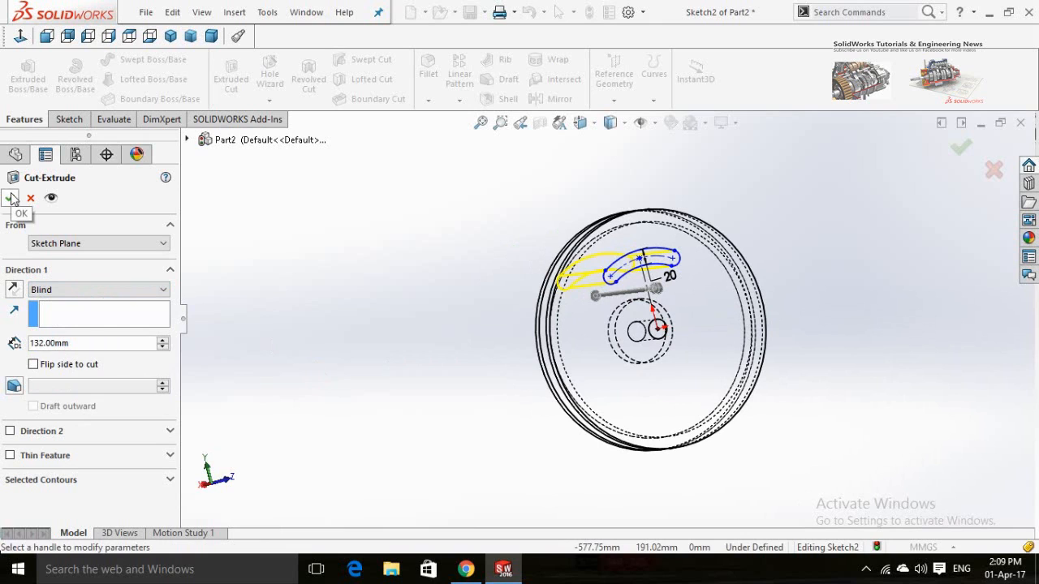
left_click(11, 199)
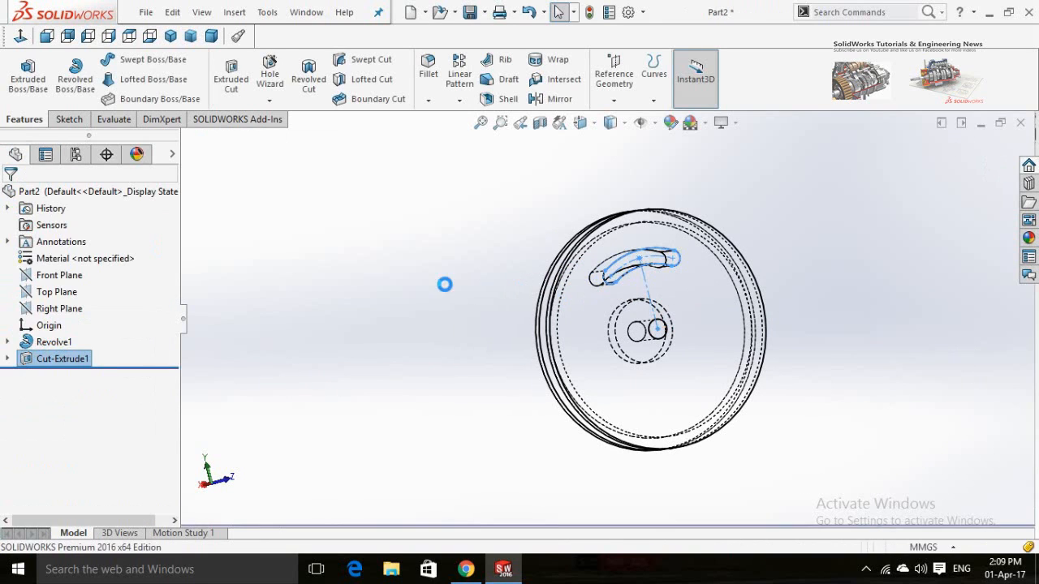
- Deselect the slot cut and display the wheel shaded with edges
left_click(445, 285)
left_click(610, 123)
left_click(614, 151)
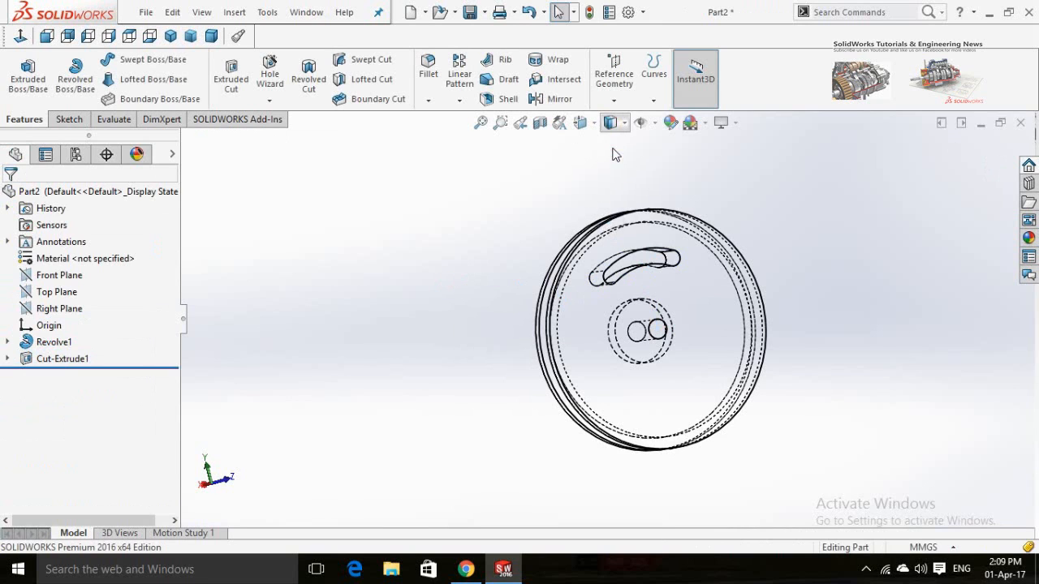
middle_click_drag(475, 264, 479, 202)
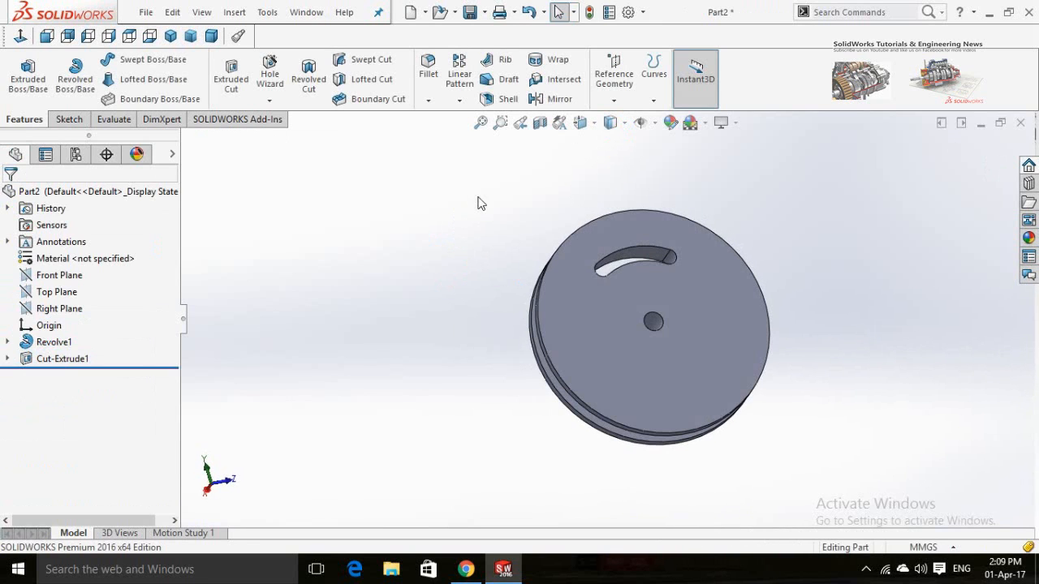
- Set up a circular pattern of the arc slot cut using the wheel's outer circular edge as the rotation reference
left_click(459, 102)
left_click(492, 136)
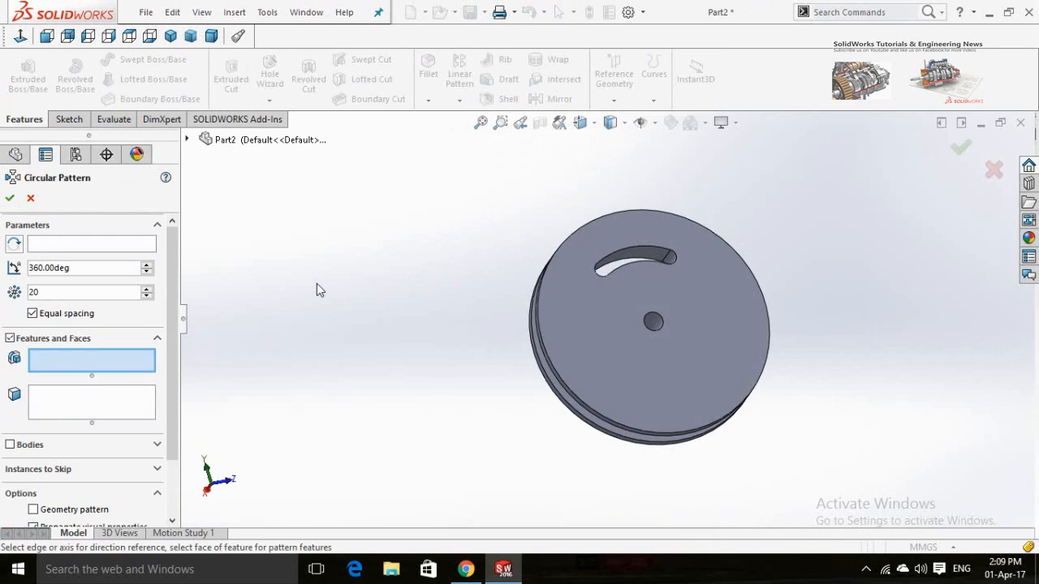
left_click(55, 248)
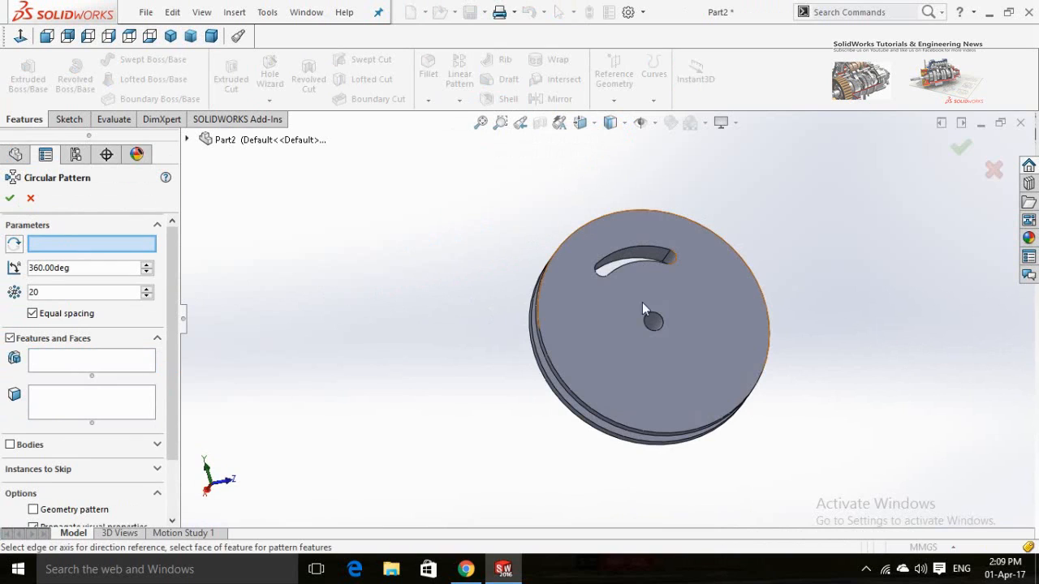
left_click(770, 332)
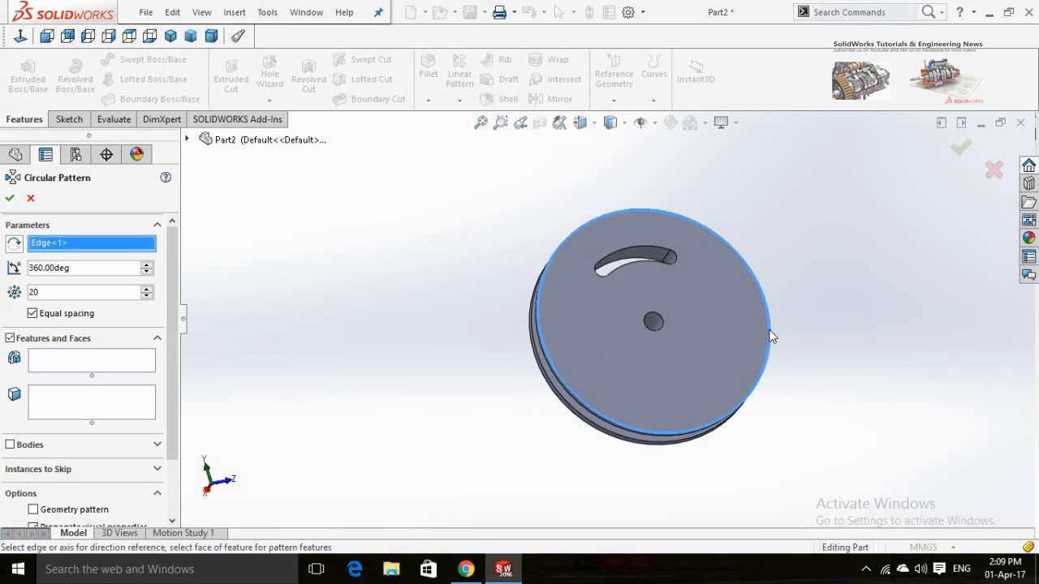
left_click(92, 362)
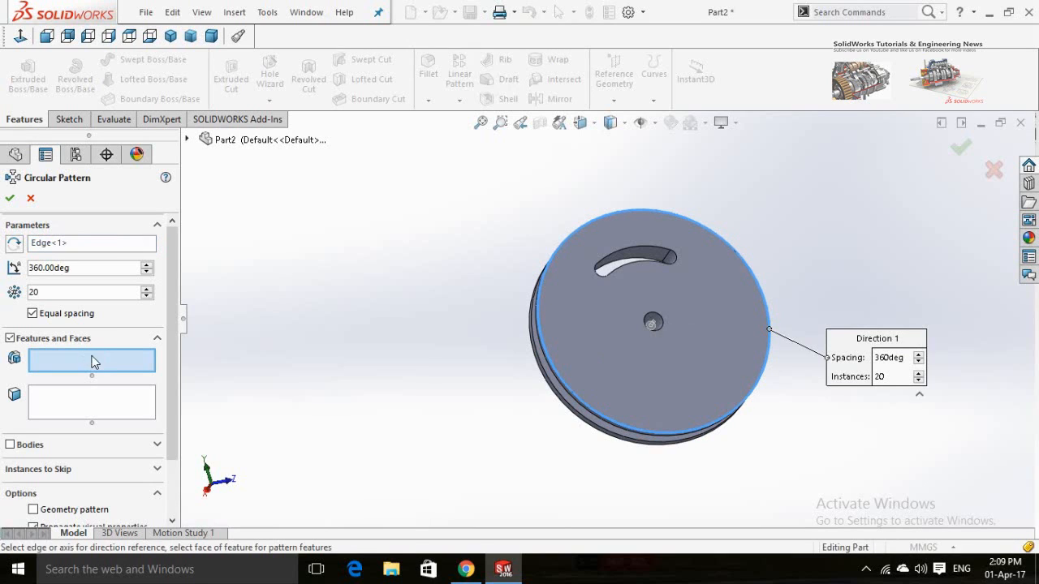
scroll(654, 258, "down", 2)
left_click(644, 265)
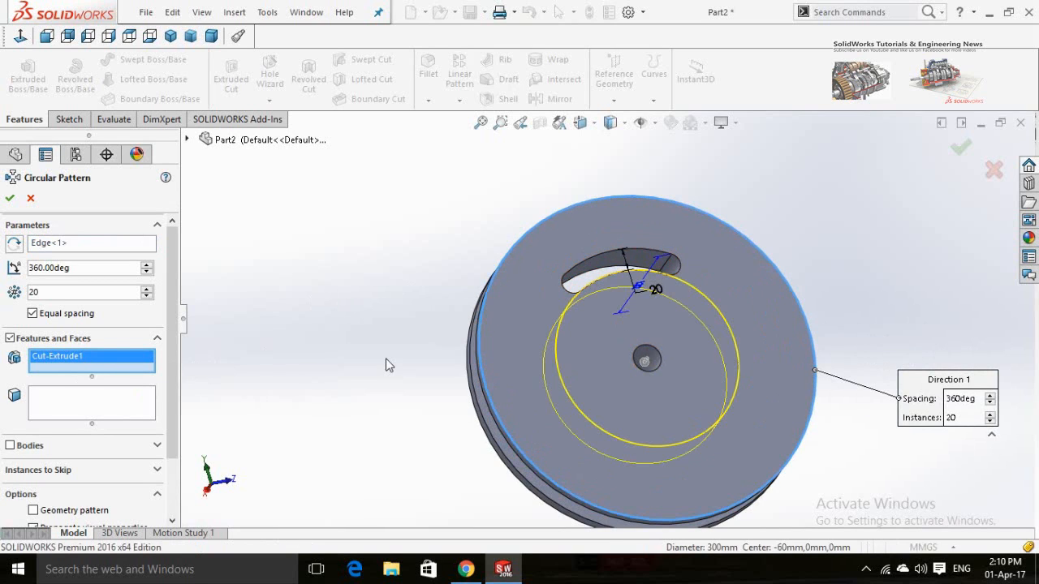
- Set the circular pattern to 3 equally spaced instances over 360 degrees and finish it
scroll(388, 365, "up", 3)
middle_click_drag(389, 364, 422, 364)
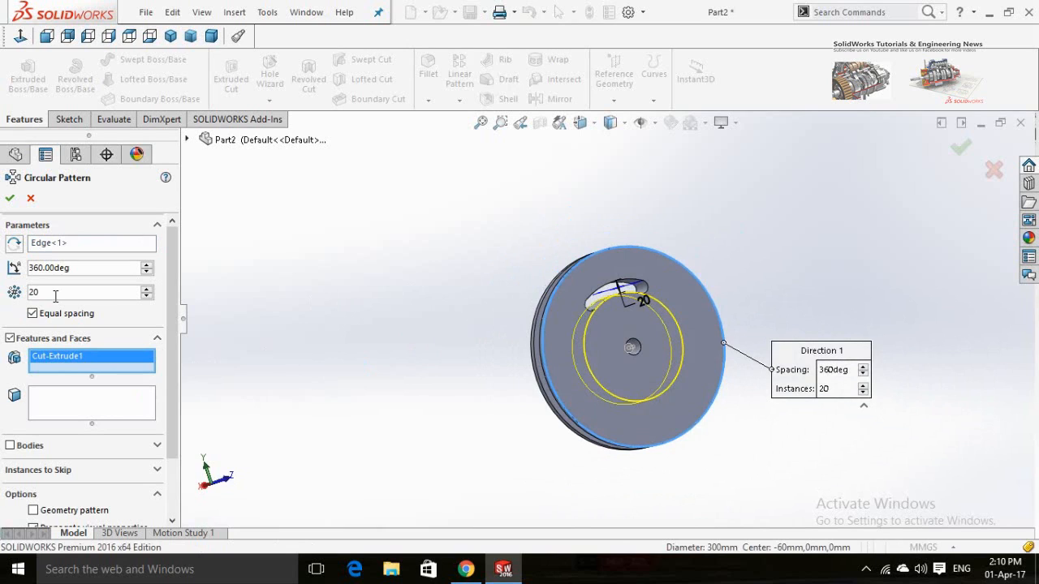
key("BackSpace")
key("BackSpace")
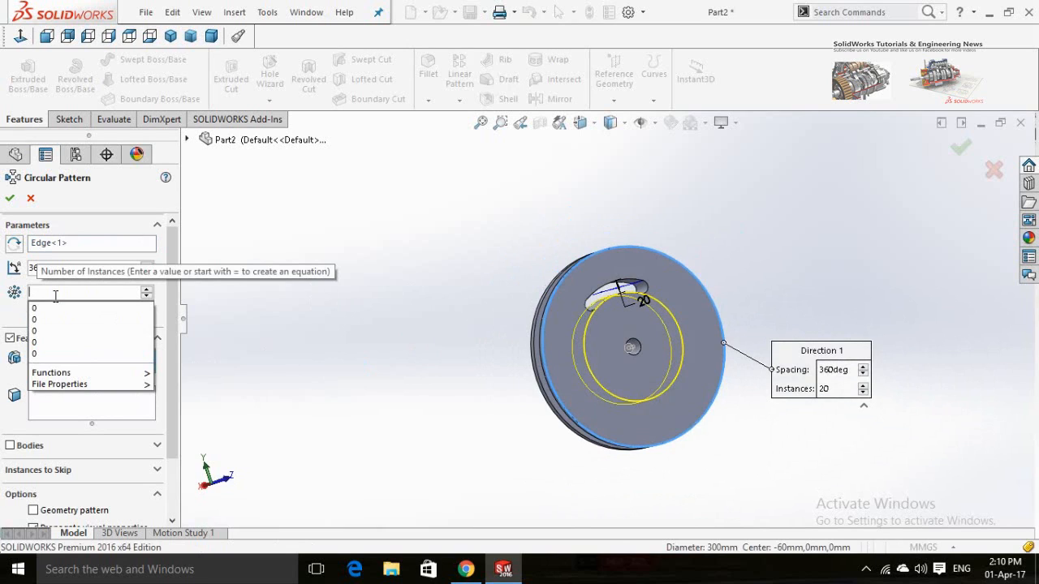
type("3")
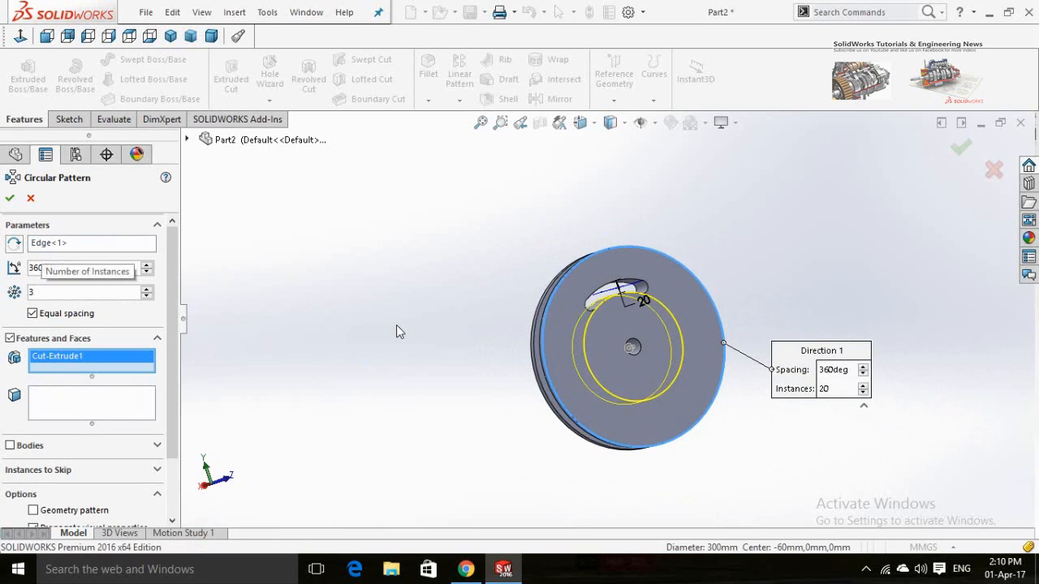
middle_click_drag(454, 323, 438, 361)
left_click(10, 199)
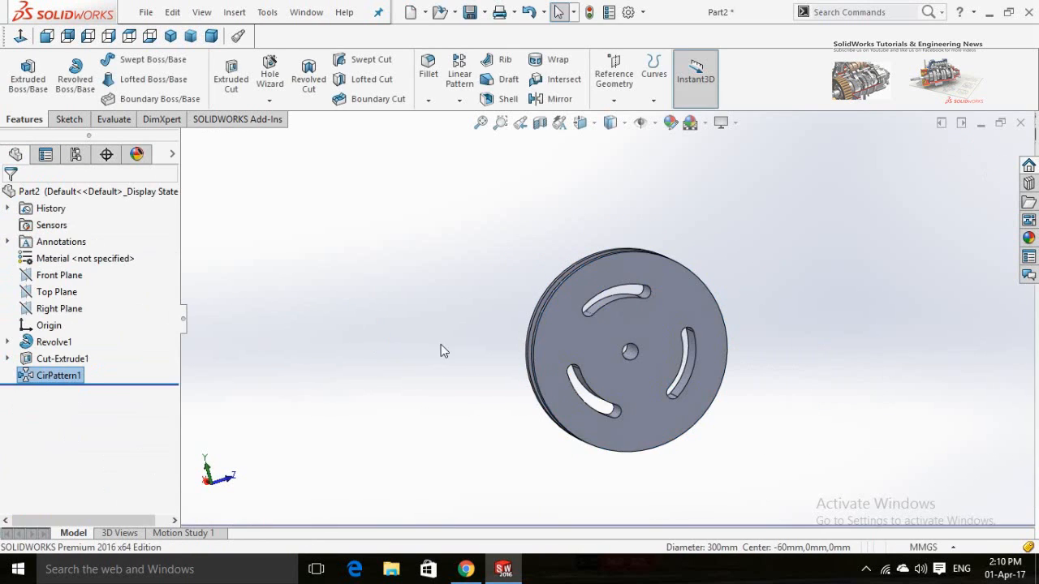
- Open a new sketch on the end face of the hub and view it face-on
middle_click_drag(441, 345, 588, 371)
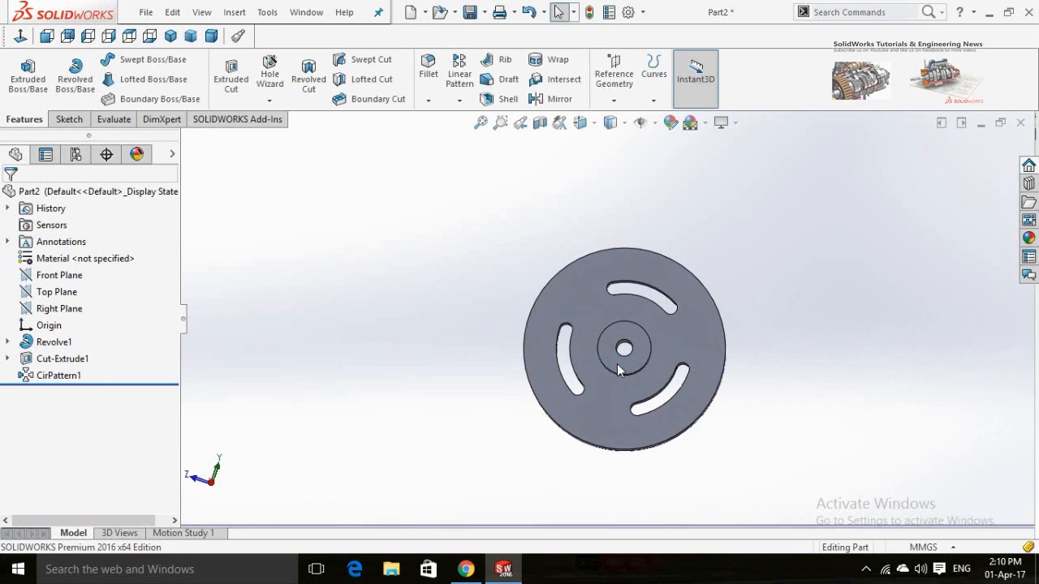
left_click(622, 361)
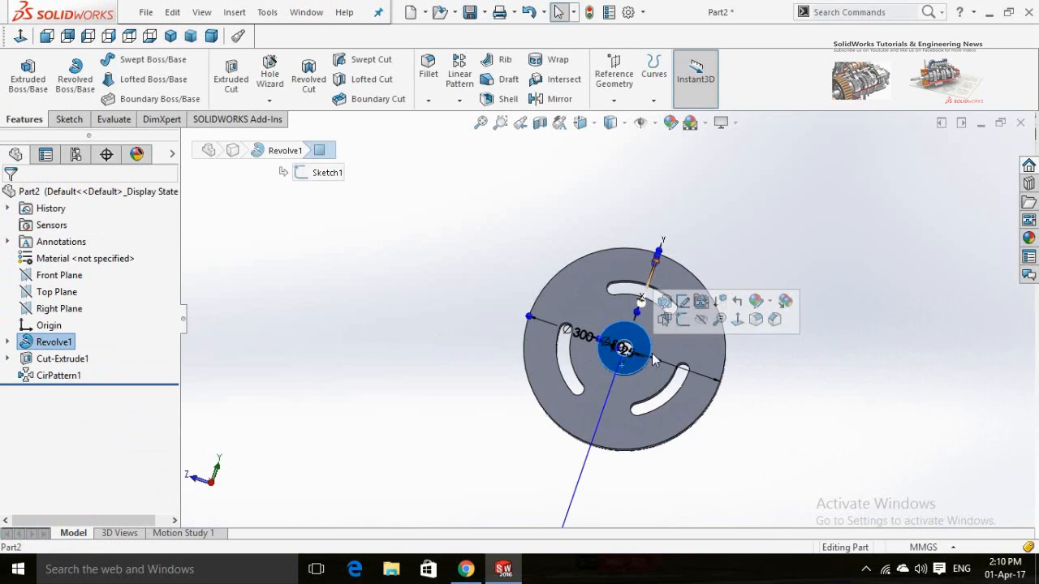
left_click(682, 319)
left_click(20, 37)
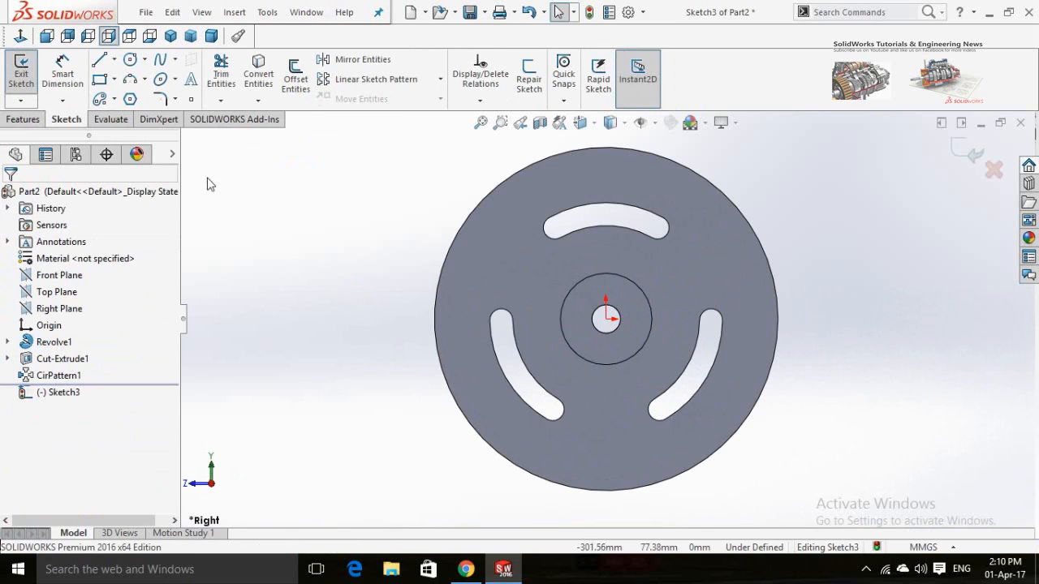
- Sketch a corner rectangle across the upper edge of the hub bore and place a point at the bore's top quadrant
scroll(601, 333, "down", 5)
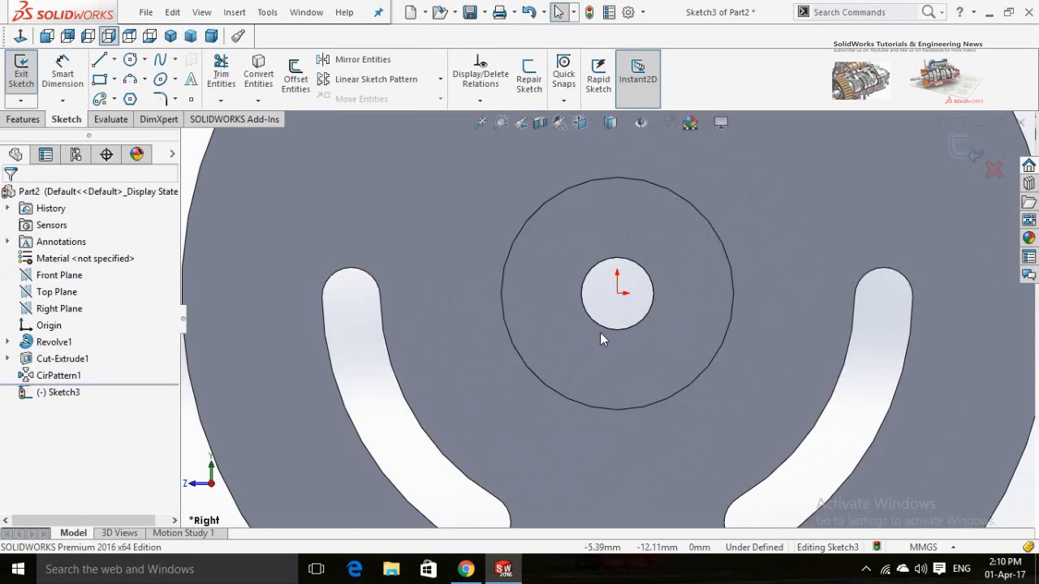
left_click(99, 80)
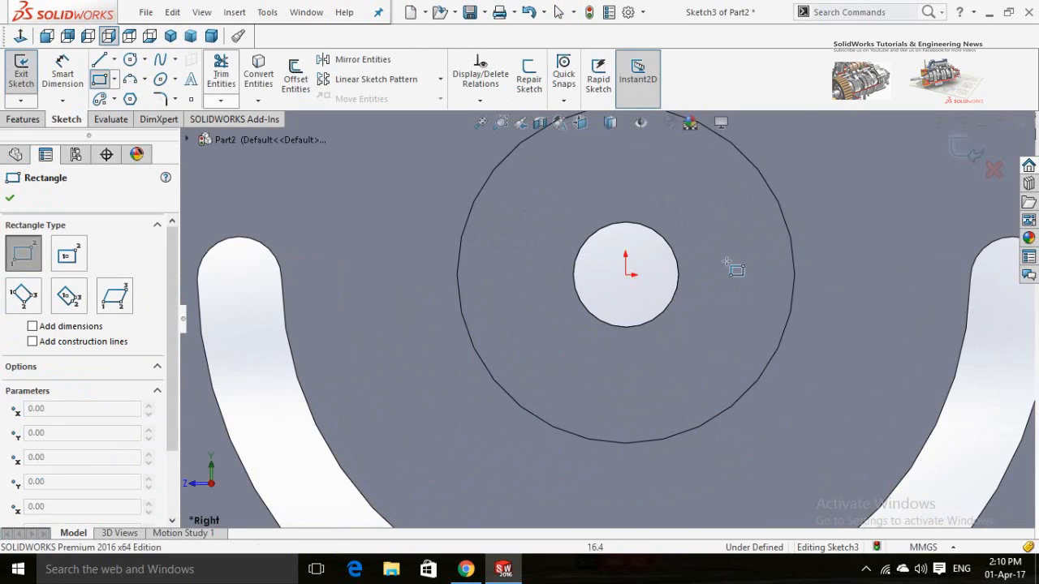
left_click(595, 247)
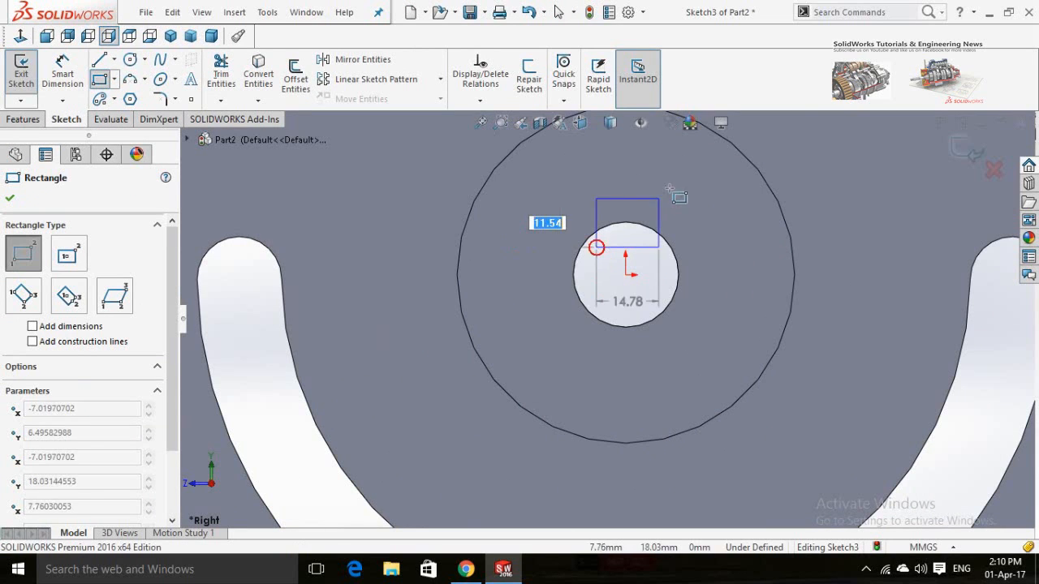
left_click(679, 181)
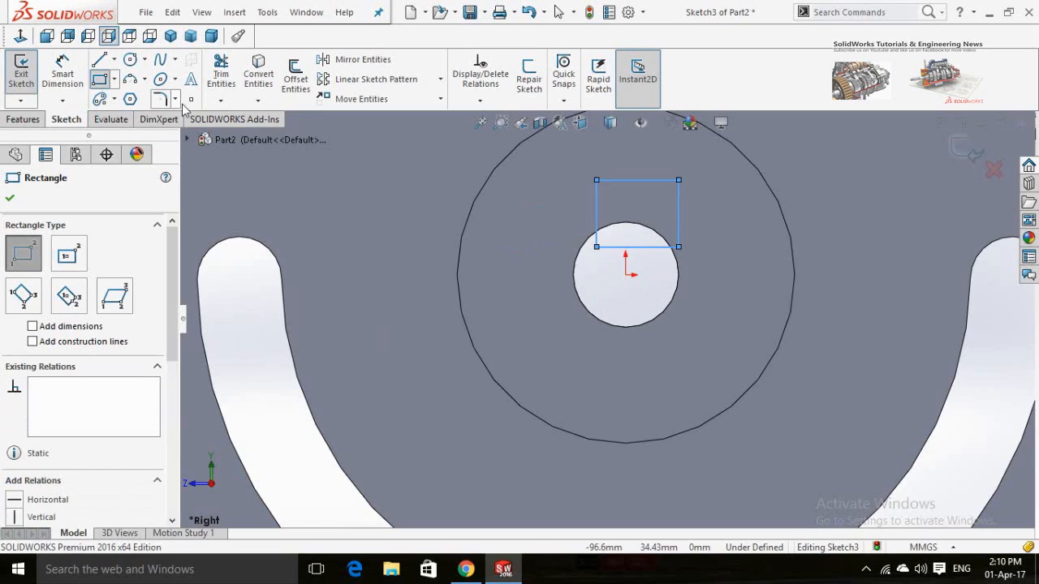
key("Escape")
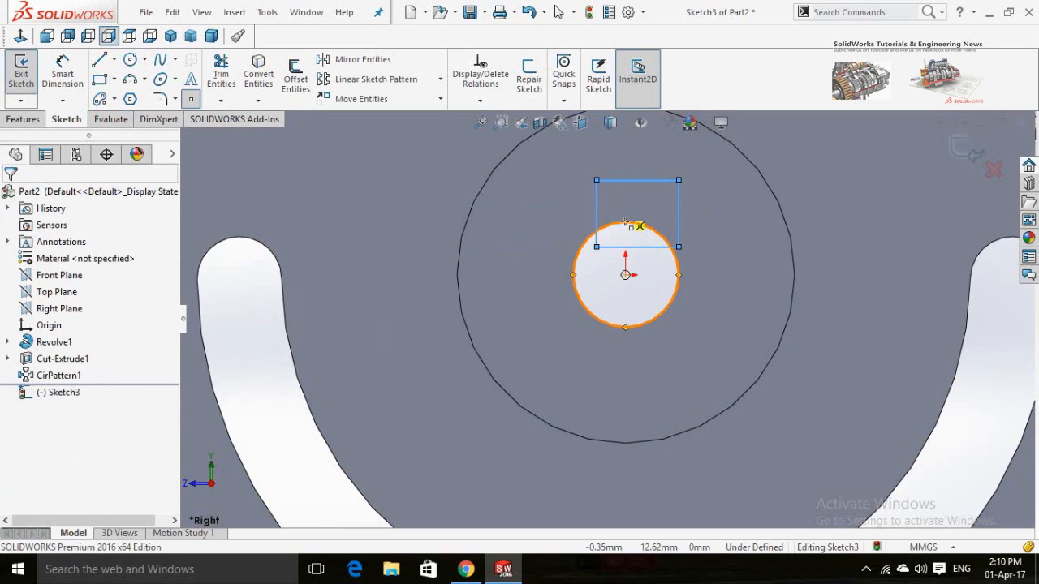
left_click(625, 221)
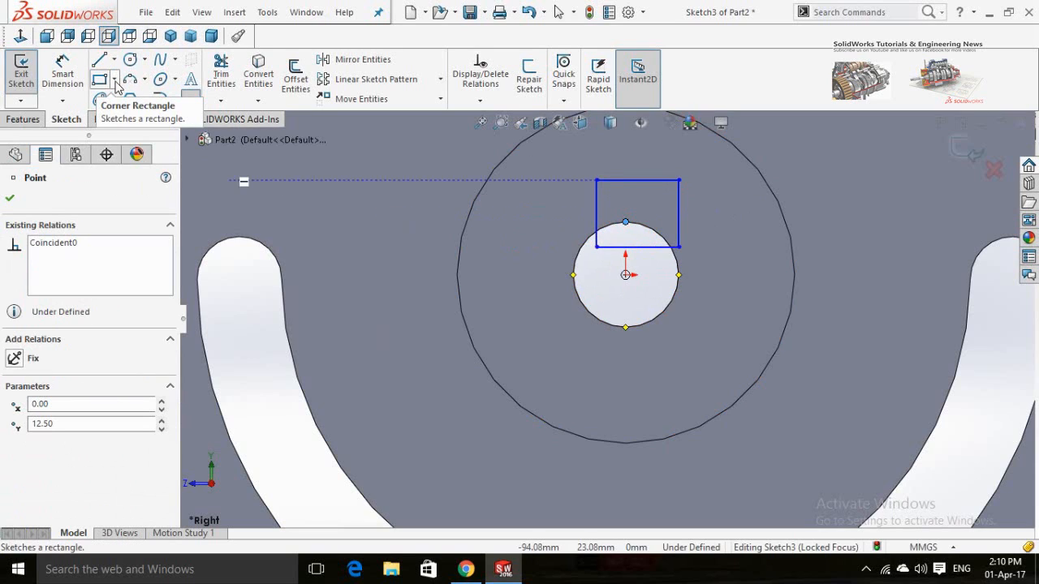
- Sketch a centerline from the origin to the midpoint of the keyway rectangle's upper edge
left_click(114, 59)
left_click(125, 95)
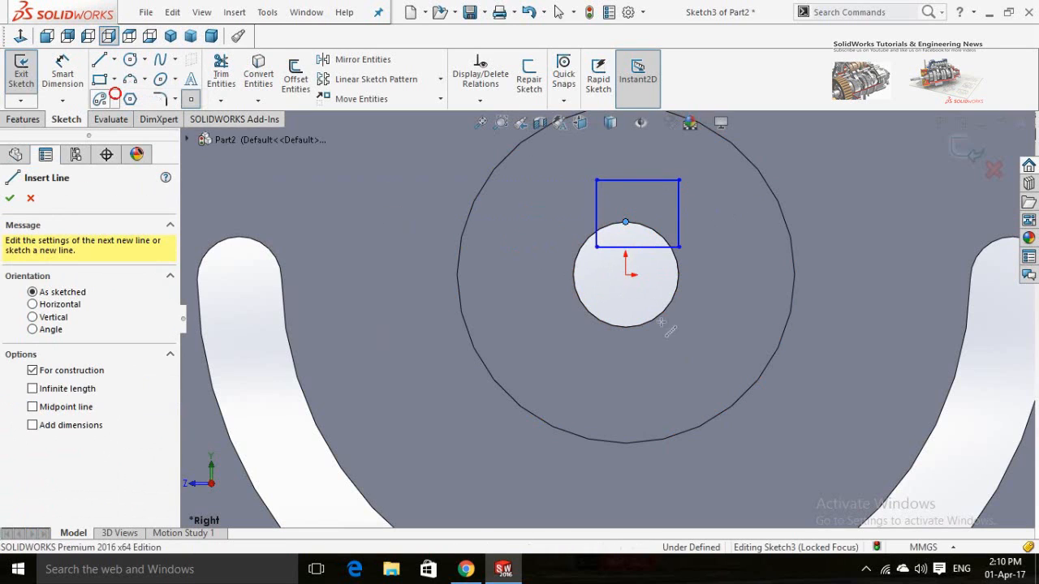
left_click(625, 274)
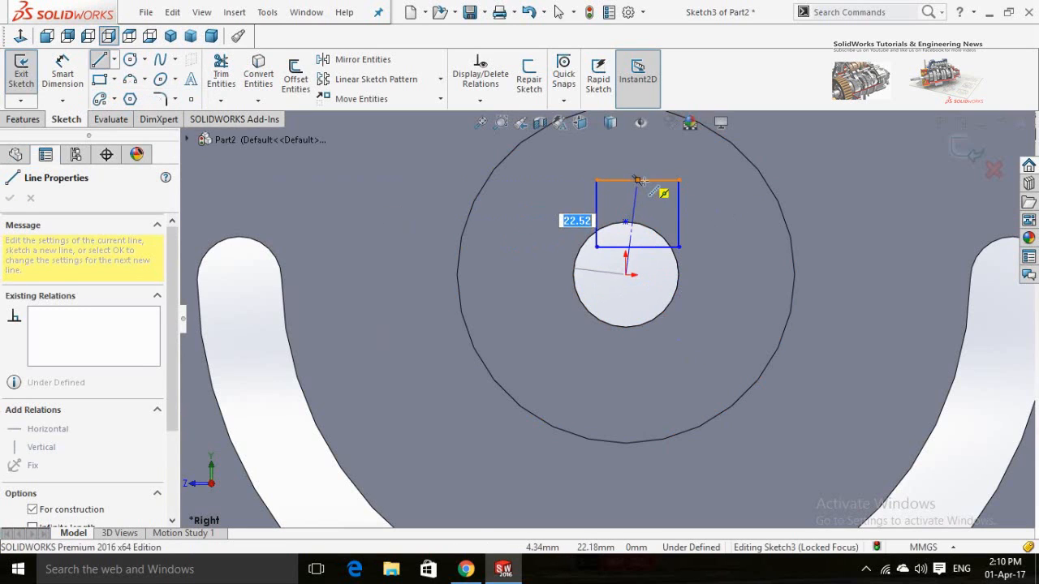
left_click(637, 180)
key("Escape")
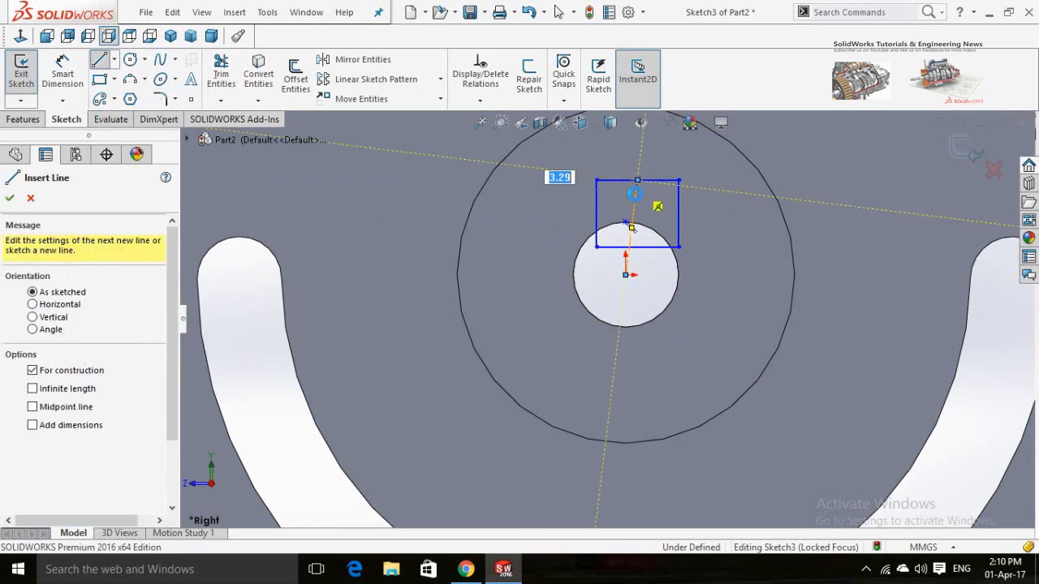
key("Escape")
- Add a vertical relation to the centerline so the rectangle is centred above the origin
left_click(635, 201)
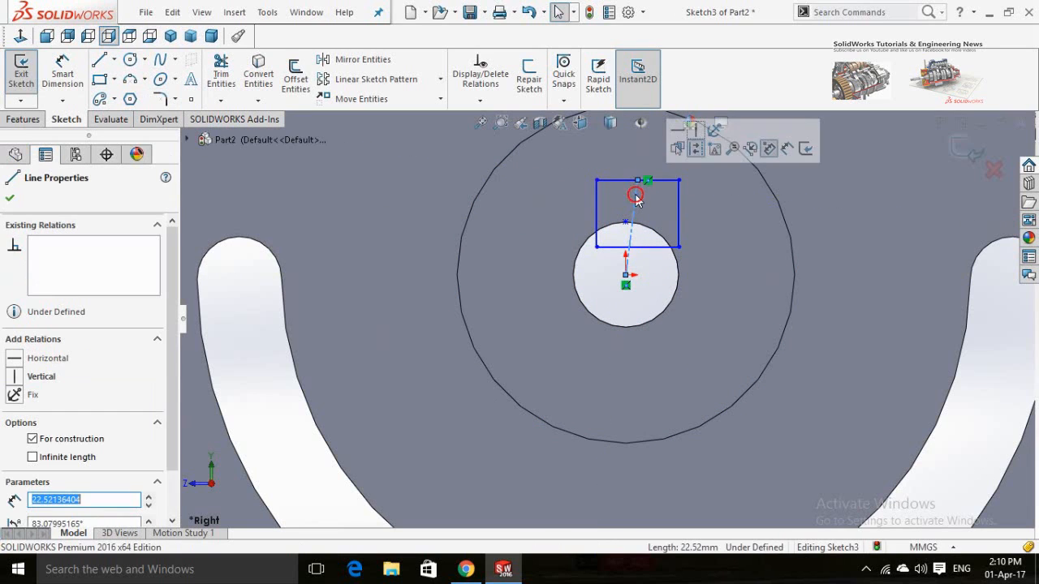
left_click(698, 133)
left_click(631, 297)
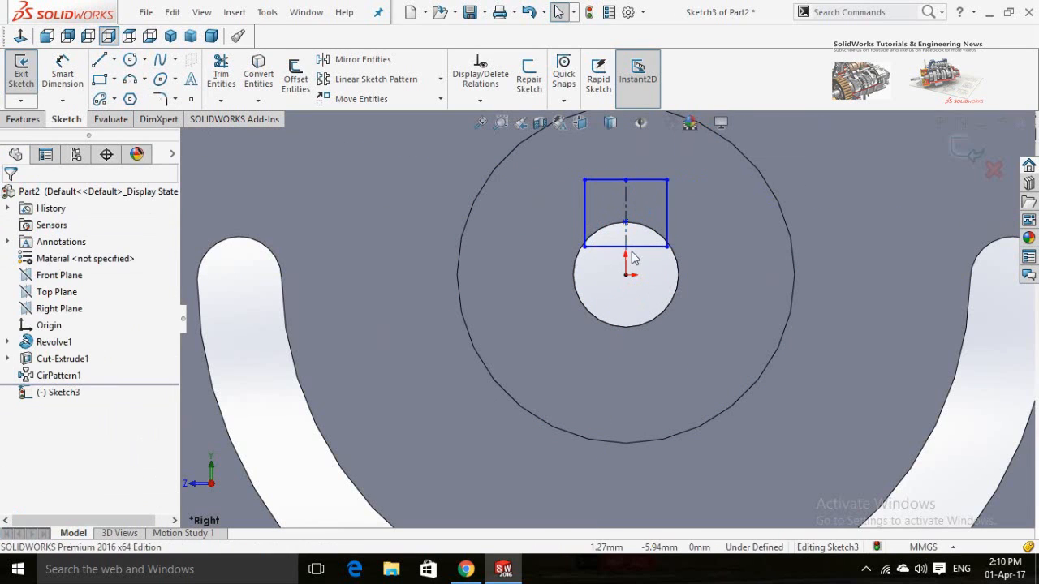
- Dimension the width of the keyway rectangle along its upper edge to 10 mm
right_click_drag(633, 240, 625, 210)
left_click(654, 180)
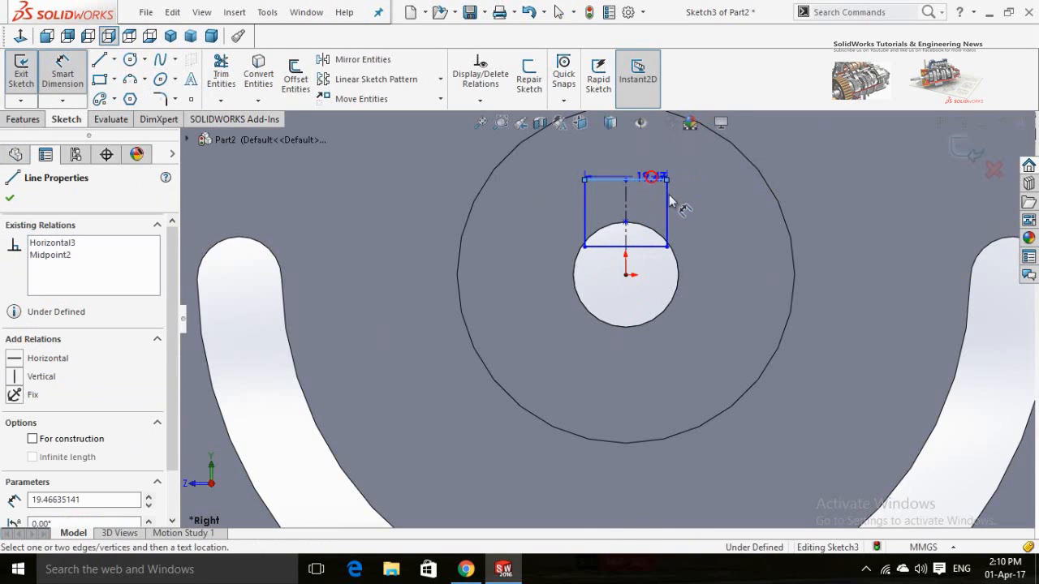
left_click(721, 171)
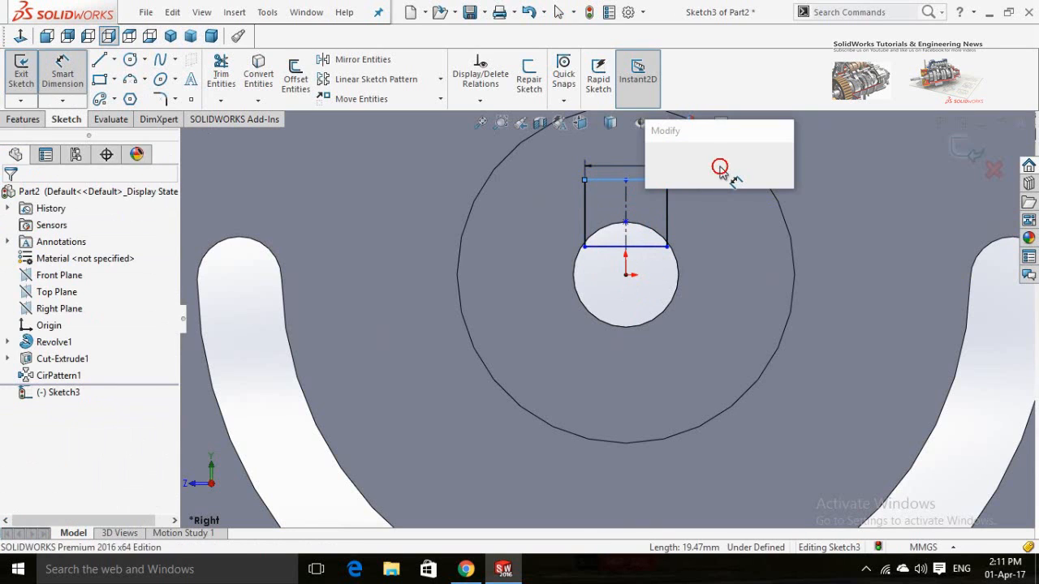
type("10")
key("Return")
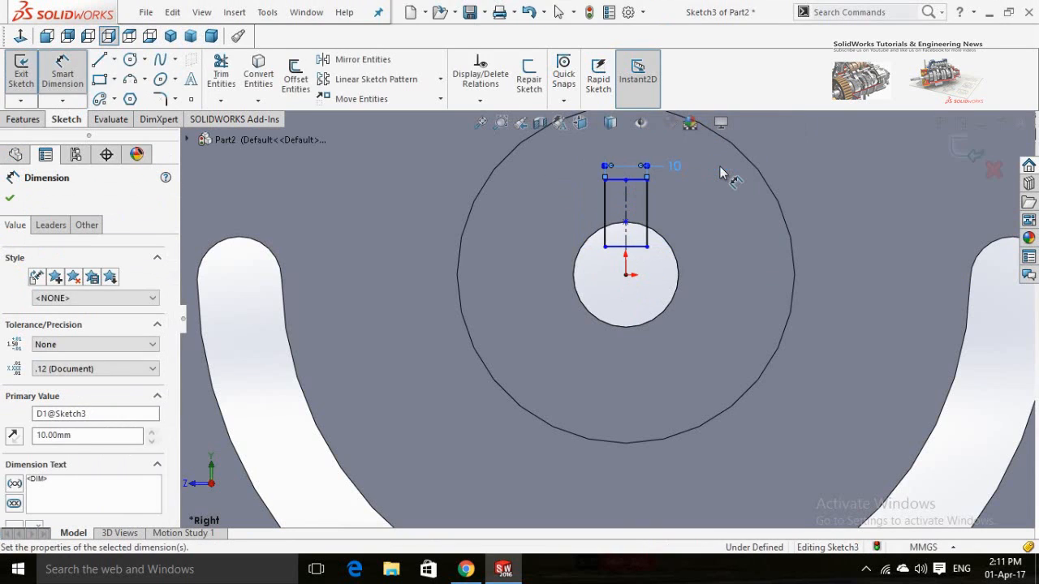
- Dimension the vertical distance from the bore's top quadrant point to the midpoint of the rectangle's upper edge to 10 mm
scroll(627, 218, "down", 2)
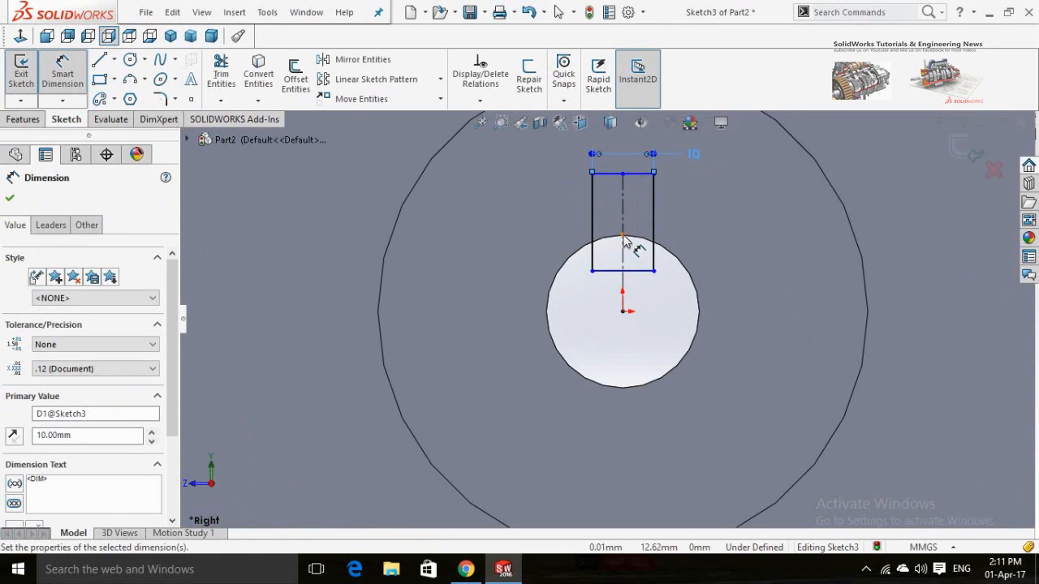
left_click(623, 236)
scroll(630, 232, "down", 5)
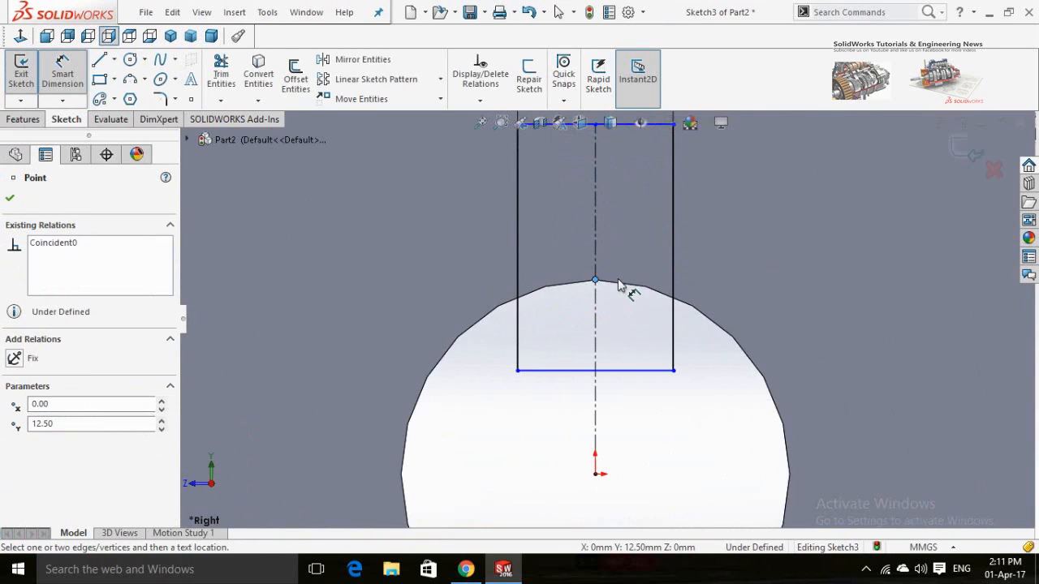
scroll(619, 307, "up", 3)
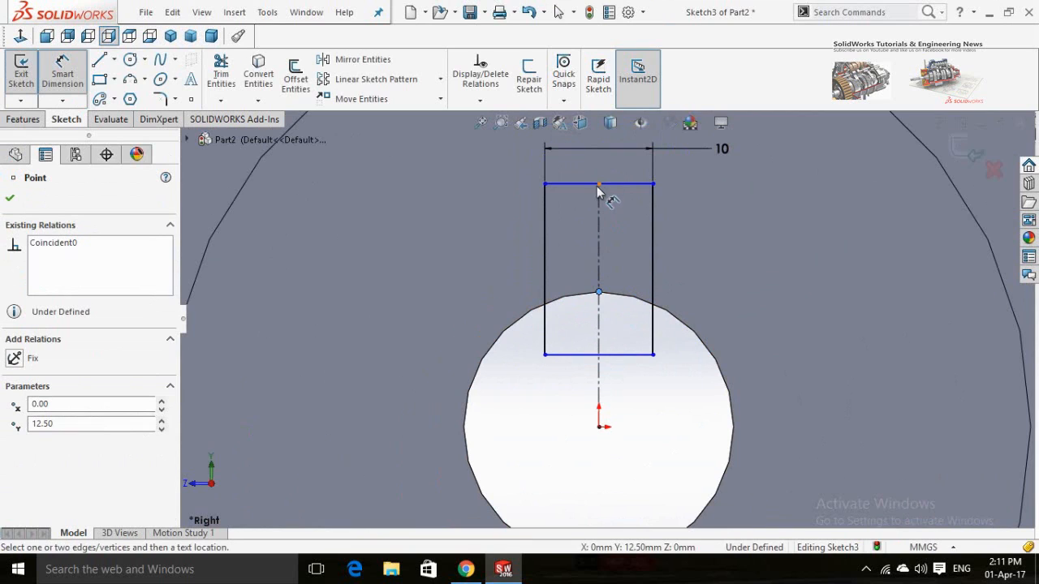
left_click(599, 186)
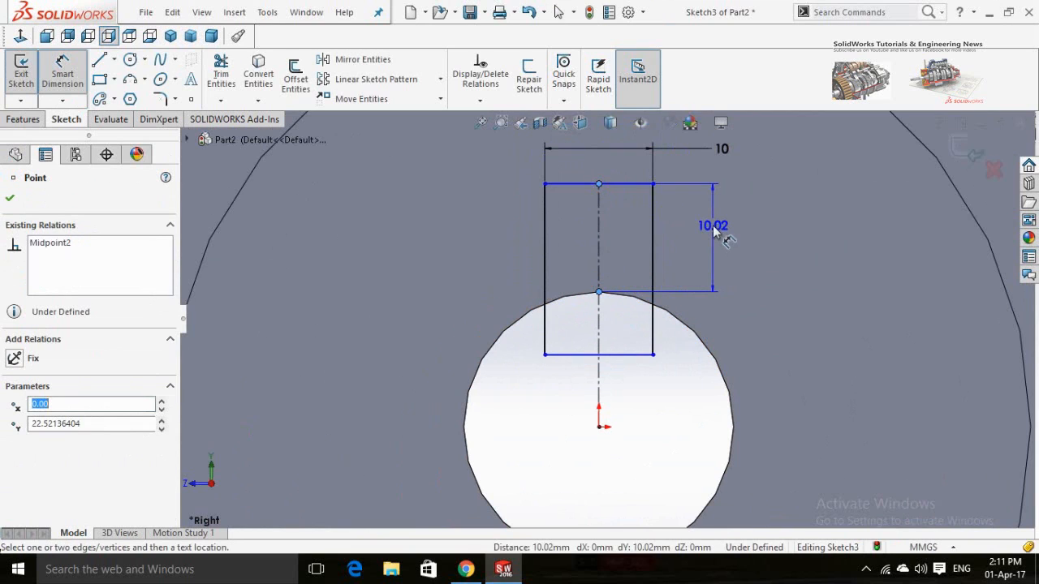
left_click(714, 233)
type("10")
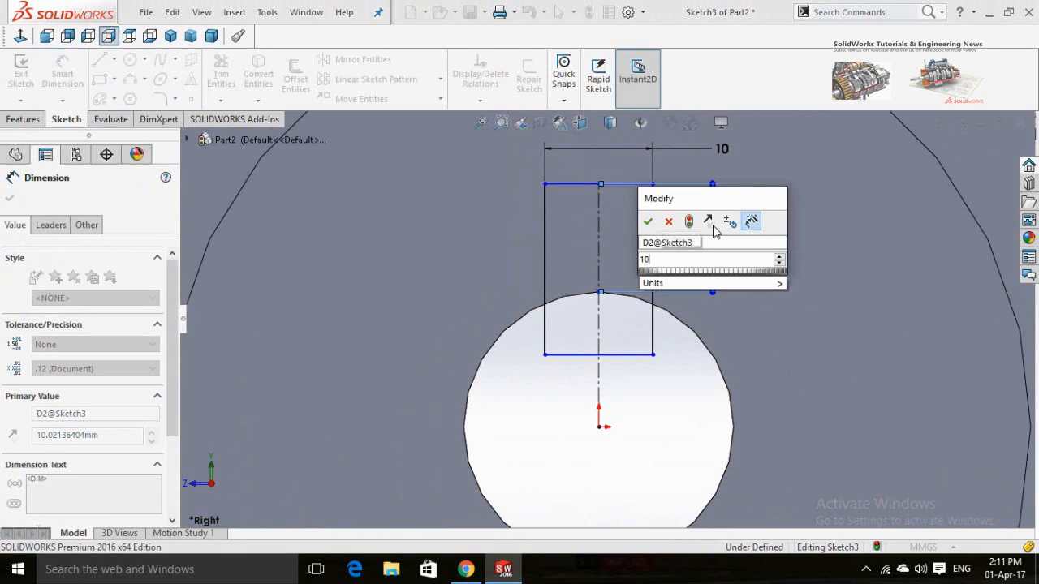
key("Return")
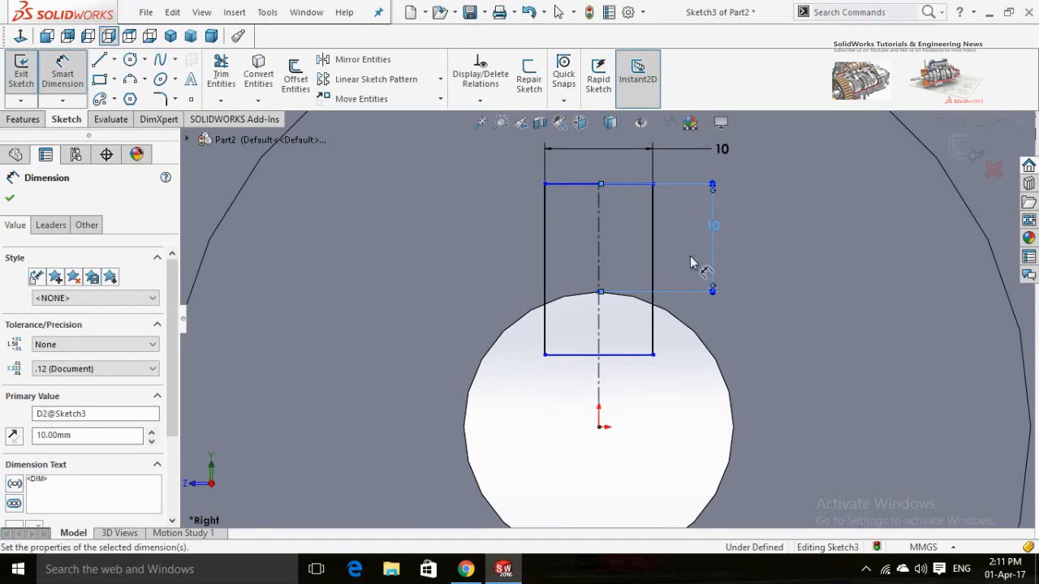
scroll(622, 352, "up", 2)
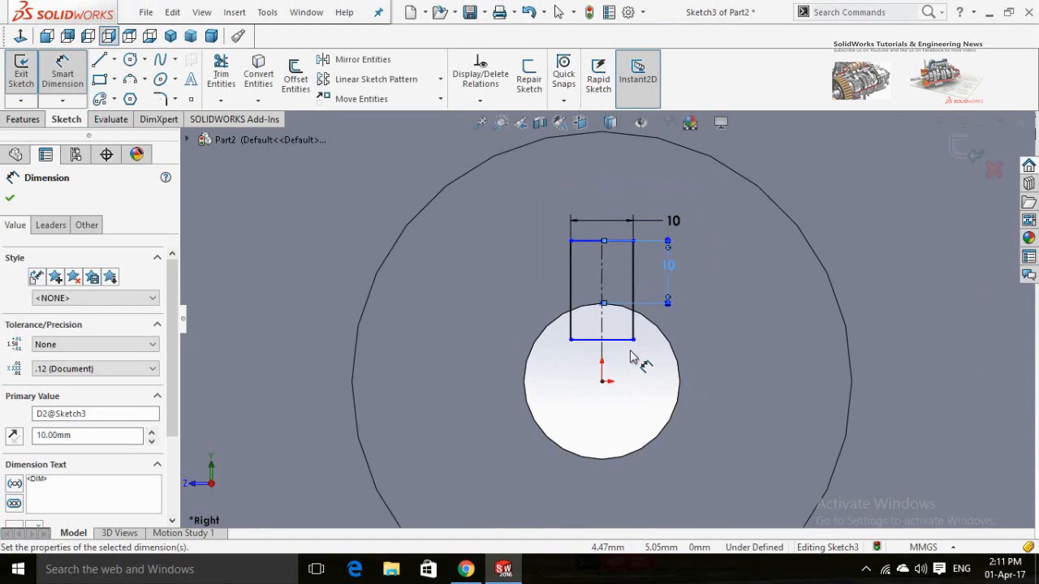
scroll(631, 358, "down", 1)
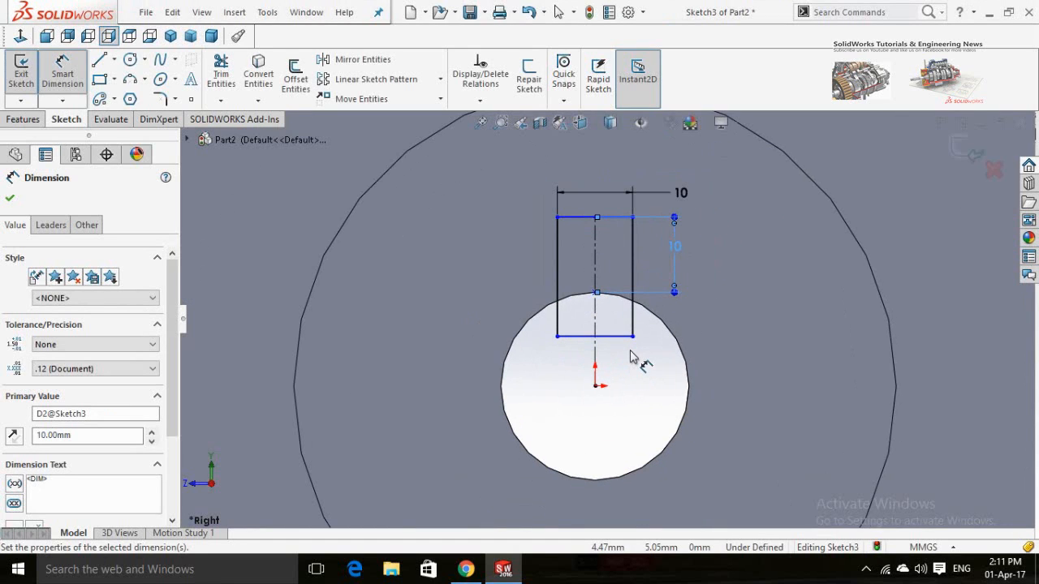
key("Escape")
- Cut-extrude the keyway rectangle through the hub with a blind depth of 132 mm
scroll(632, 357, "down", 2)
scroll(599, 270, "down", 4)
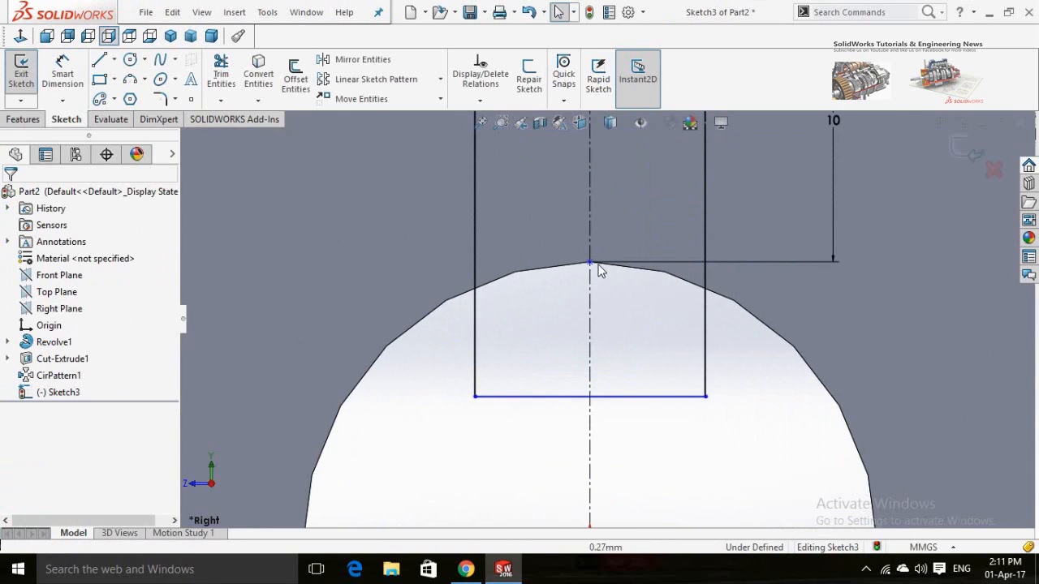
scroll(592, 284, "down", 3)
scroll(580, 322, "up", 5)
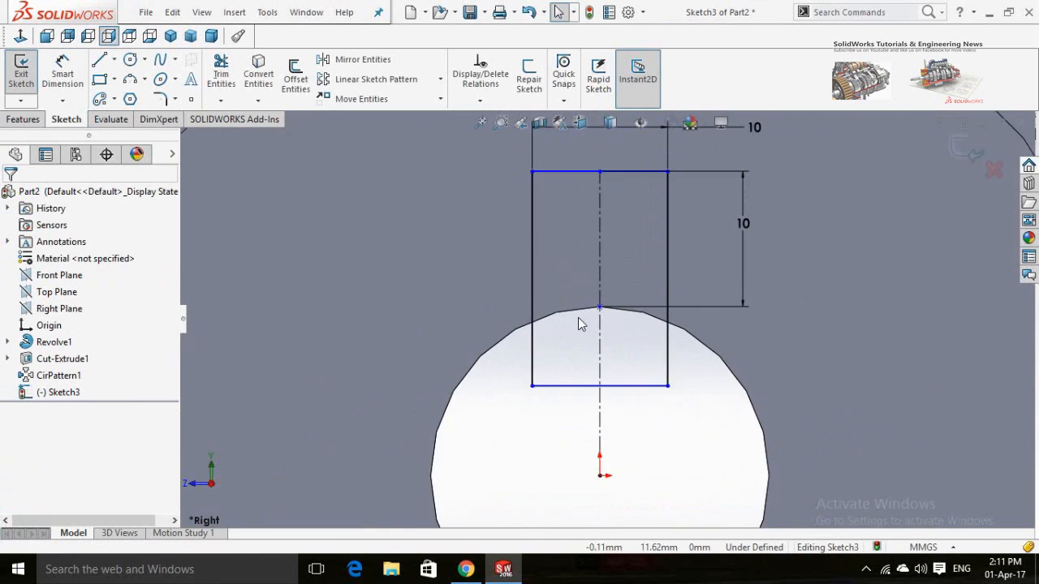
scroll(580, 322, "up", 4)
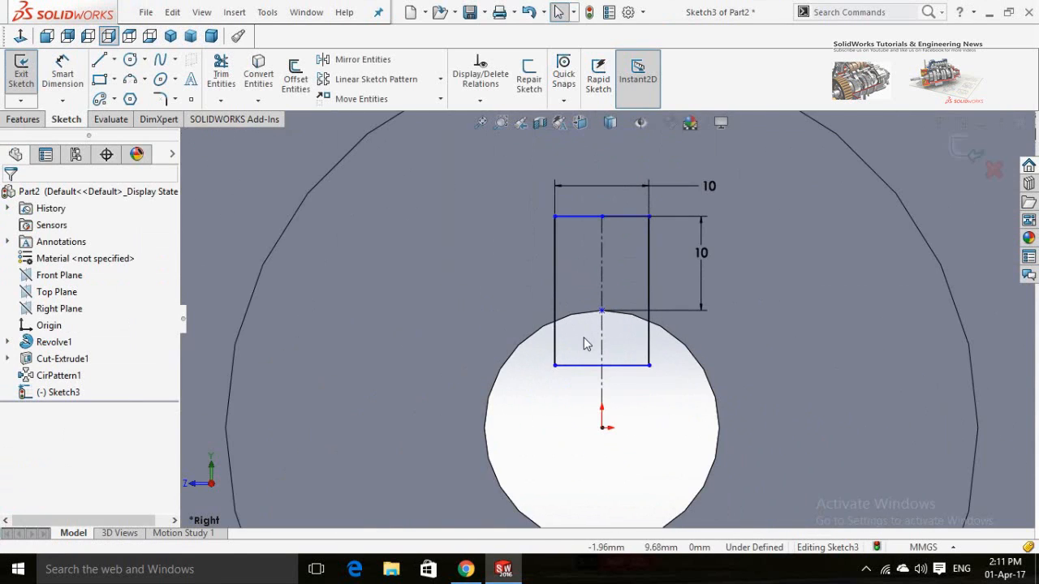
left_click(17, 119)
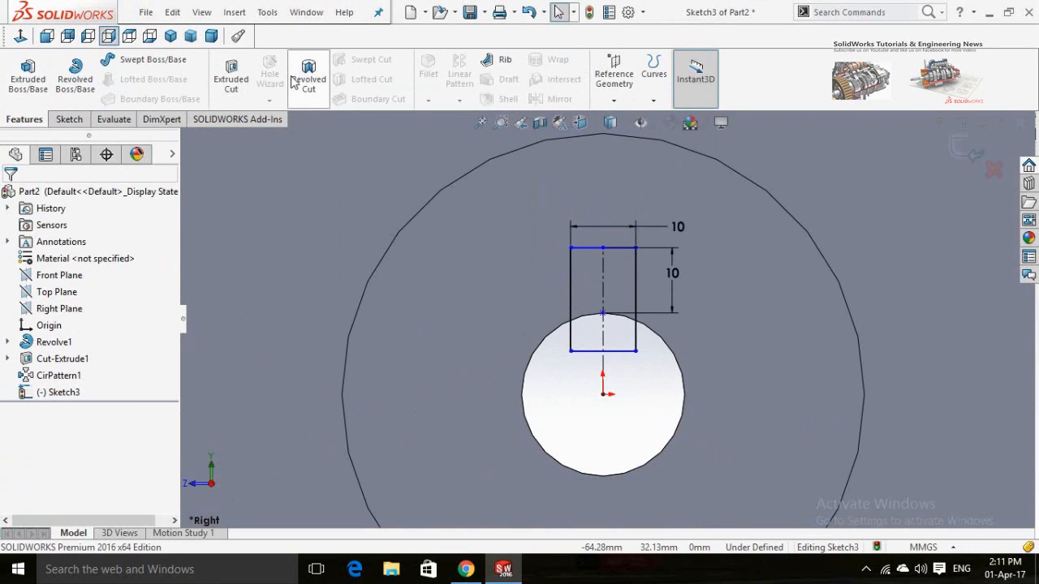
left_click(233, 75)
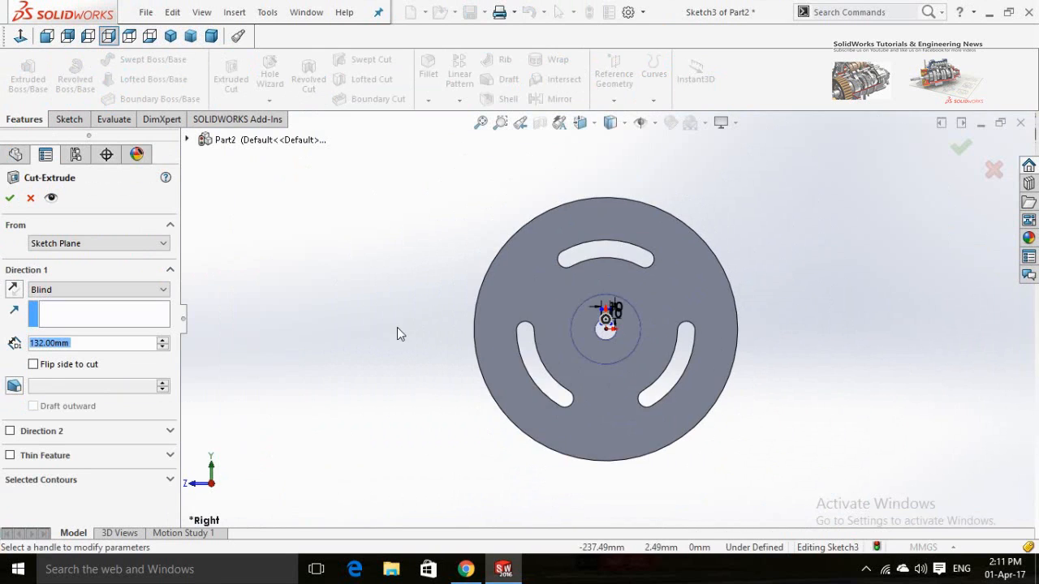
middle_click_drag(397, 327, 497, 371)
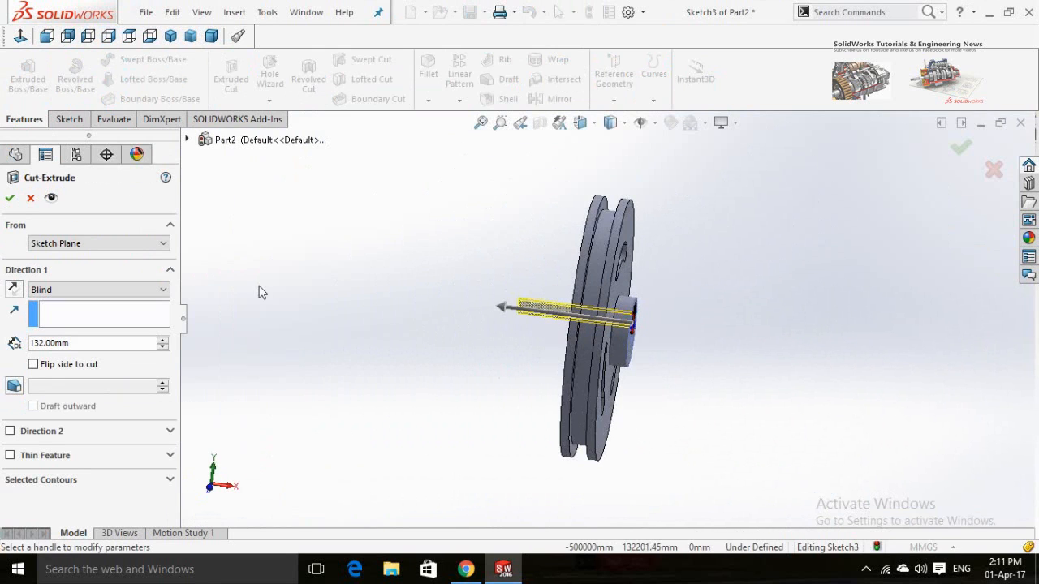
left_click(9, 201)
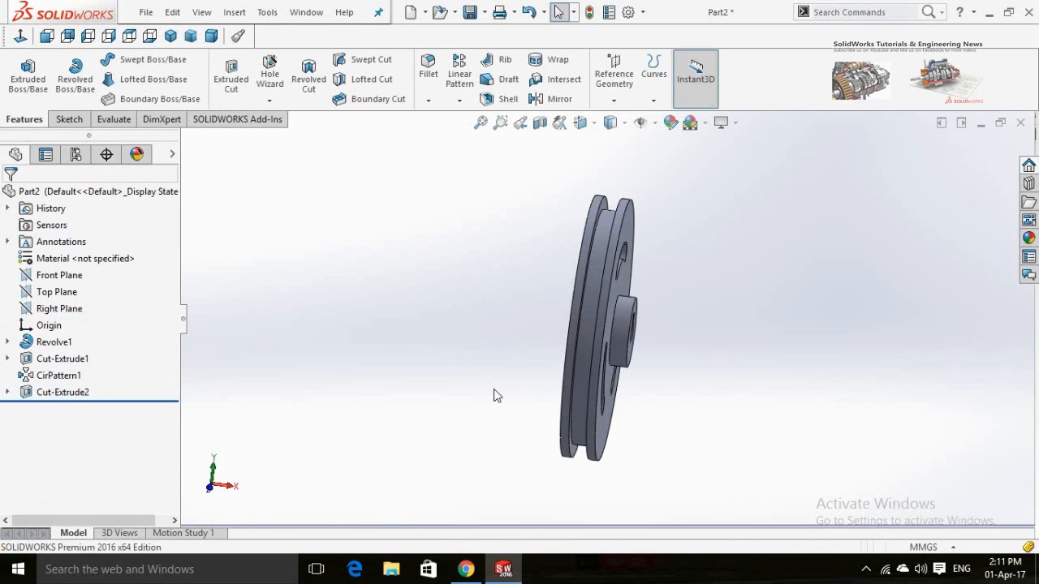
- Browse the appearance library to the Steel finishes in the Metal category
middle_click_drag(494, 395, 415, 350)
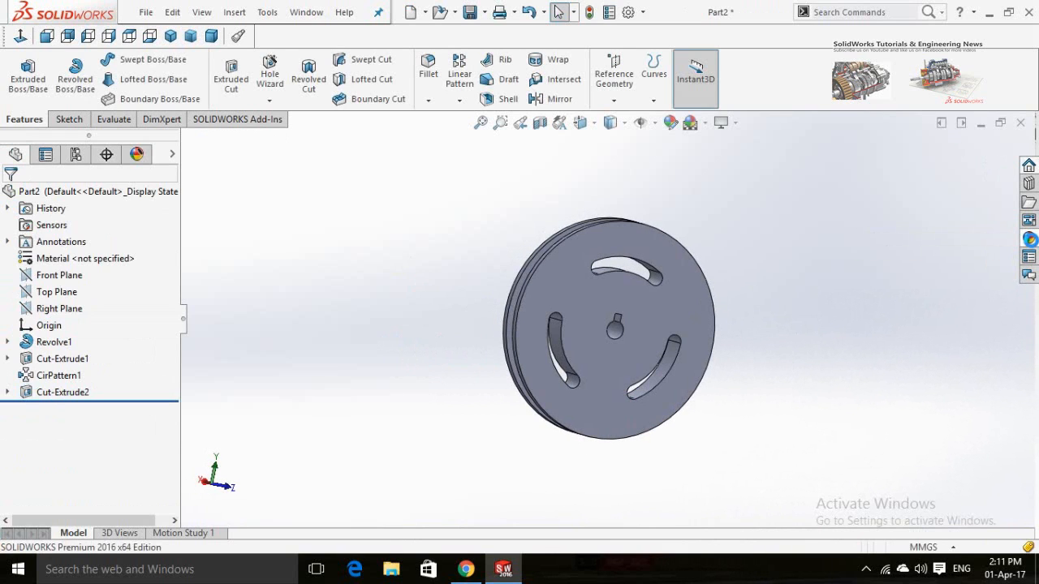
left_click(1029, 239)
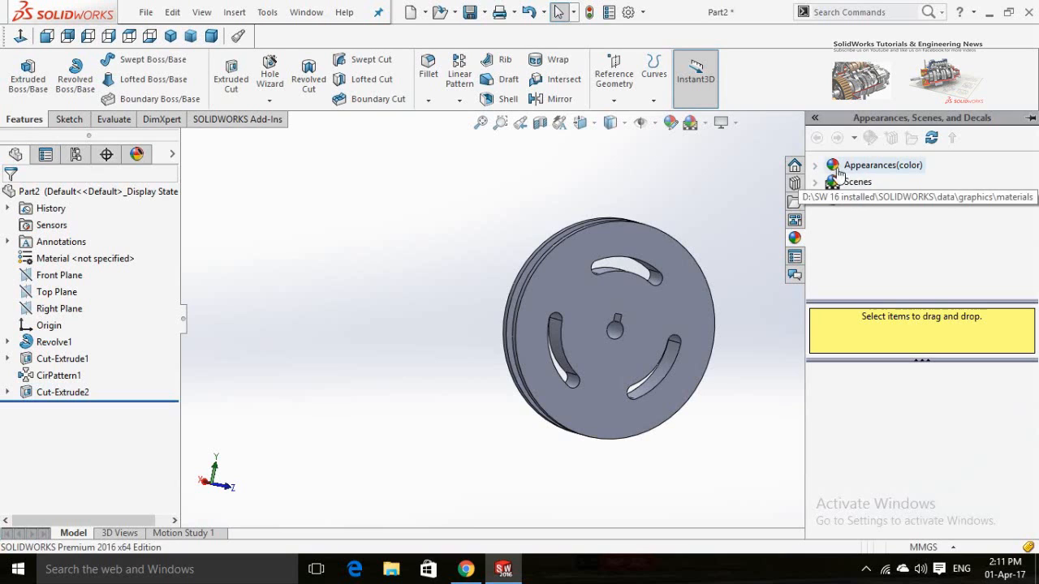
left_click(816, 166)
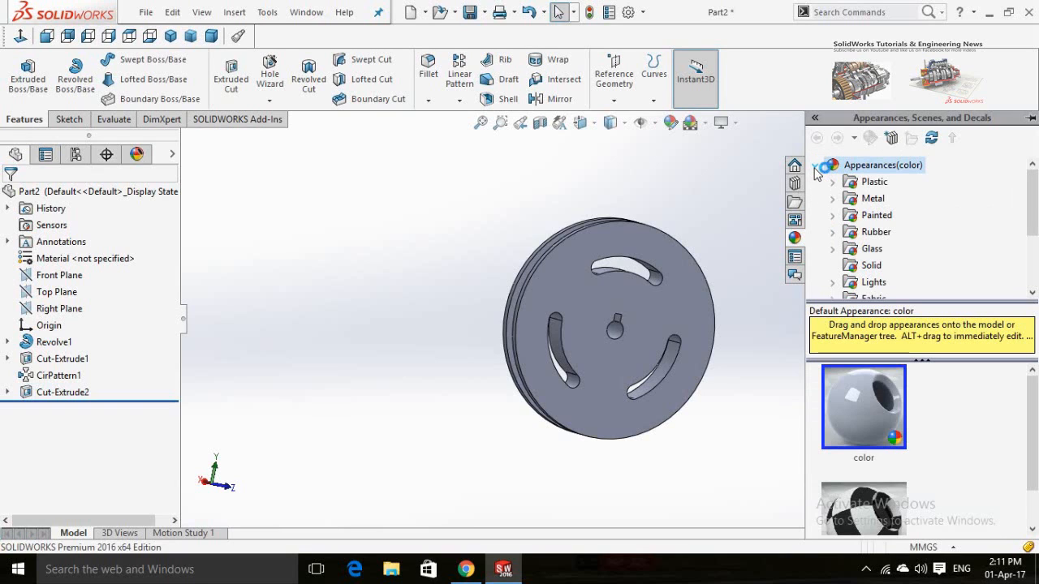
left_click(870, 196)
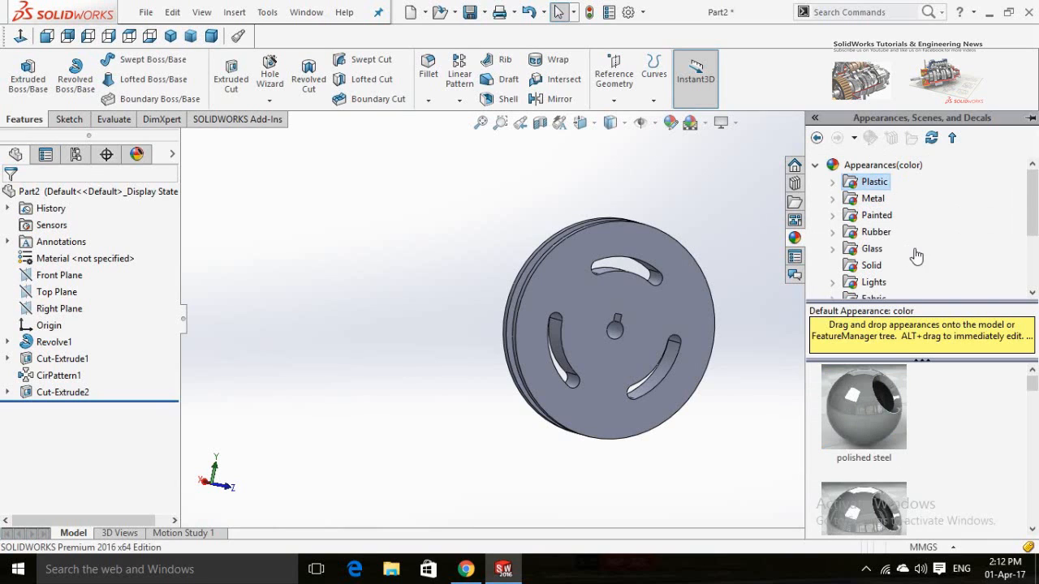
scroll(917, 253, "down", 2)
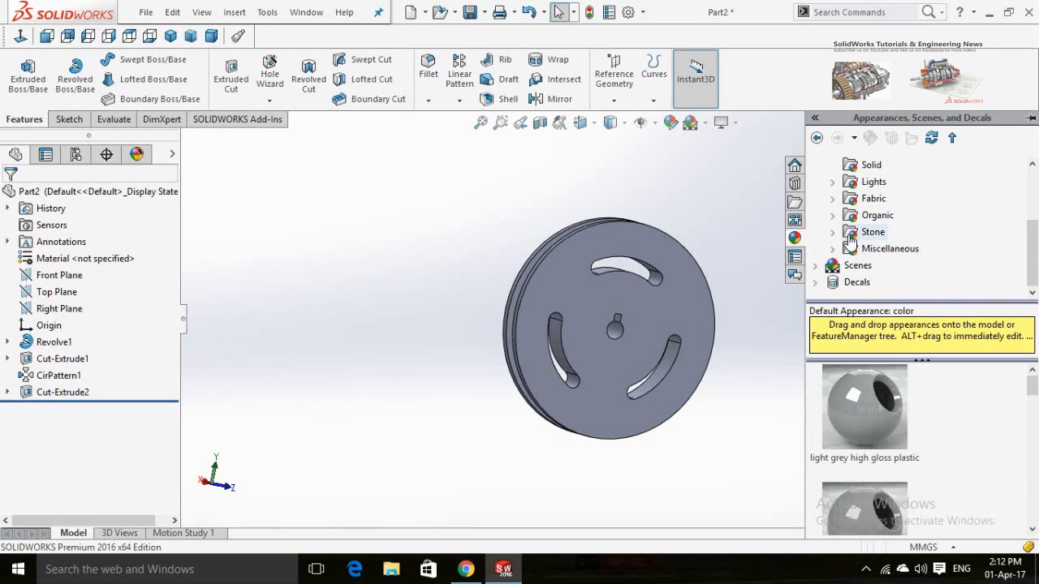
scroll(884, 227, "up", 1)
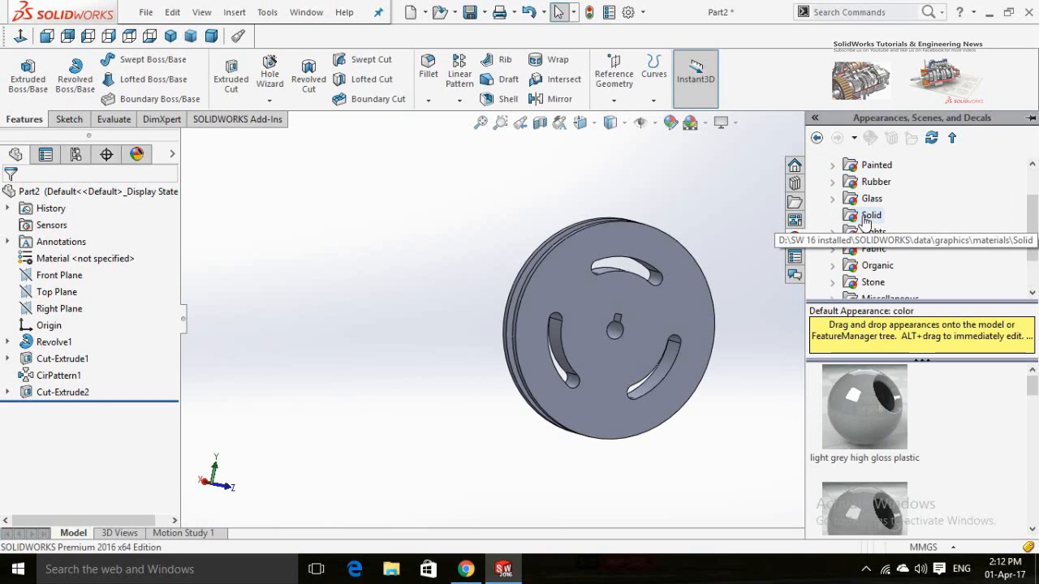
scroll(864, 219, "up", 1)
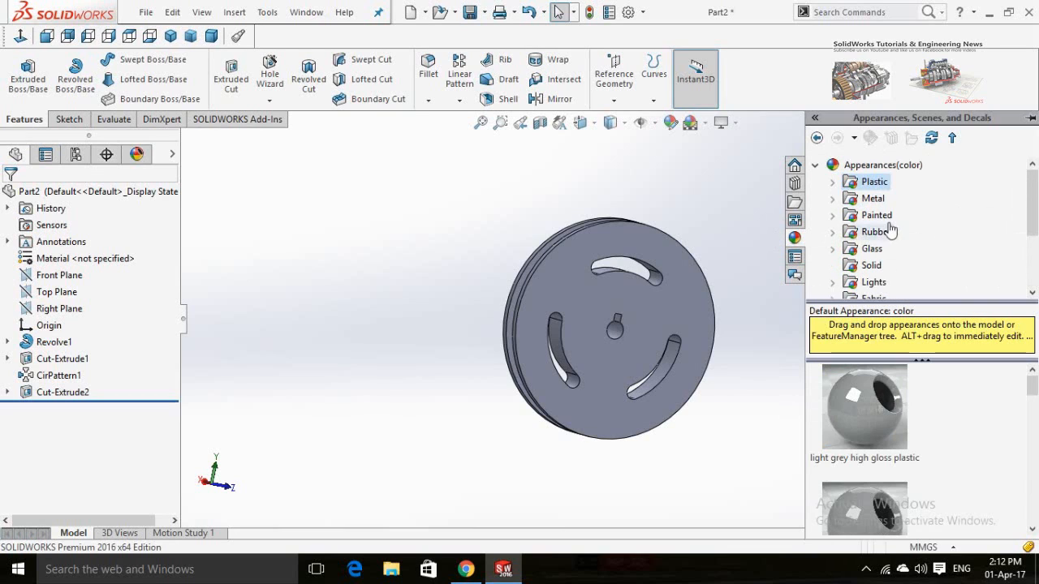
left_click(834, 199)
left_click(869, 182)
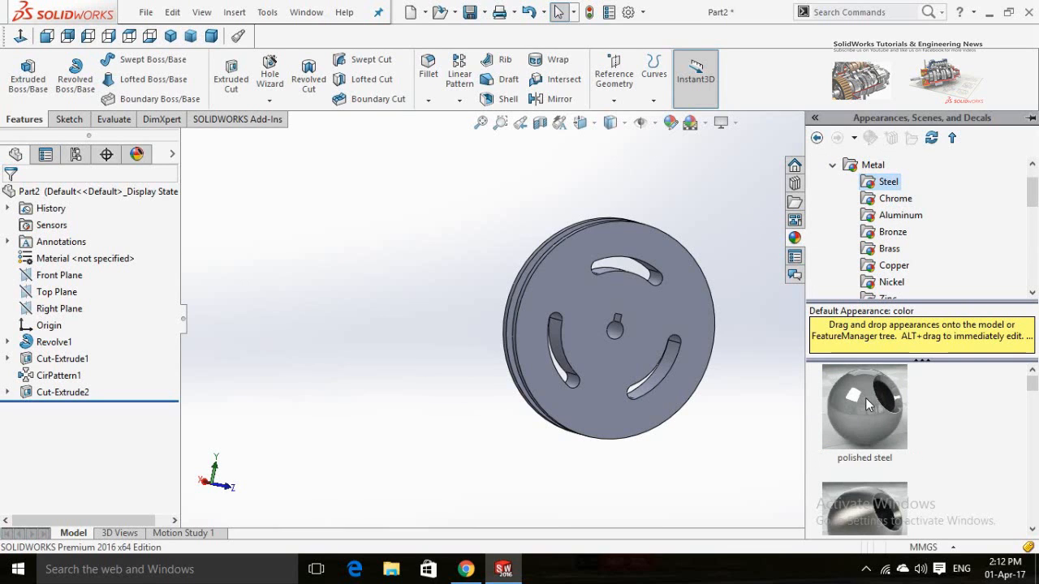
- Try the polished steel and satin finish stainless steel appearances on the wheel
left_click_drag(868, 406, 648, 346)
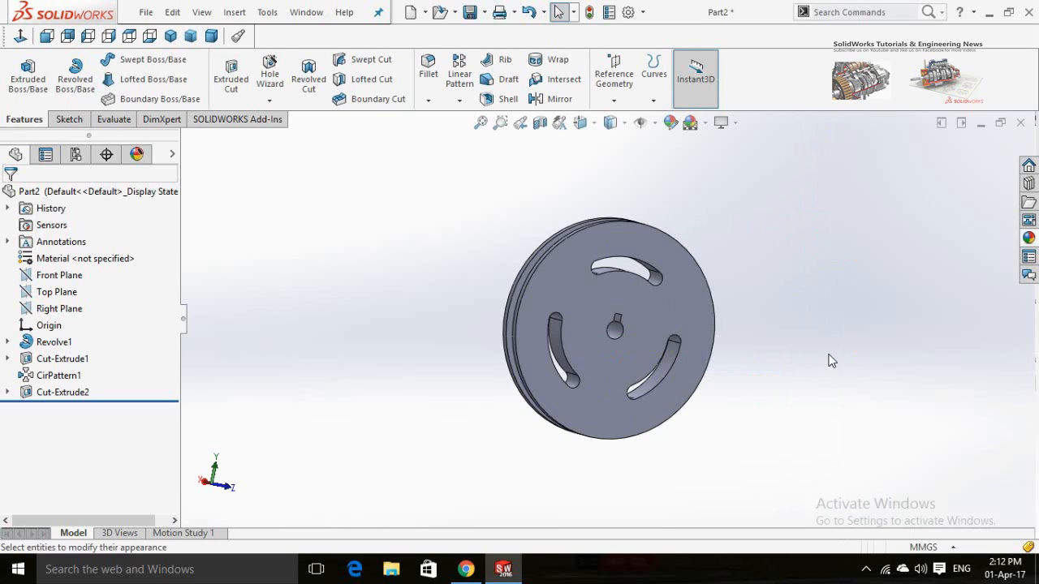
left_click(1028, 237)
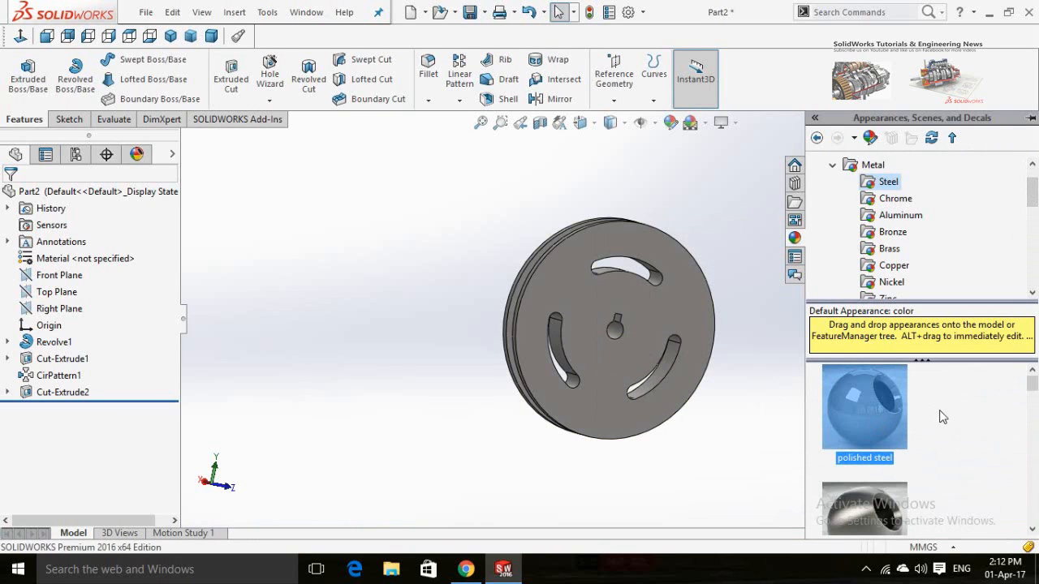
scroll(942, 416, "down", 2)
double_click(869, 462)
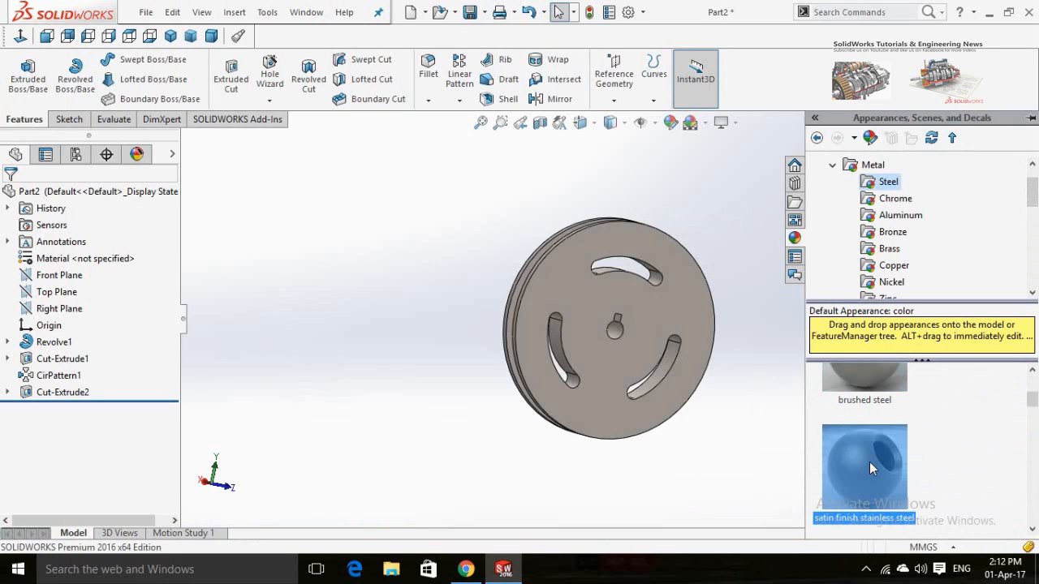
- Apply the sandblasted steel appearance to the wheel
scroll(978, 416, "down", 2)
double_click(852, 464)
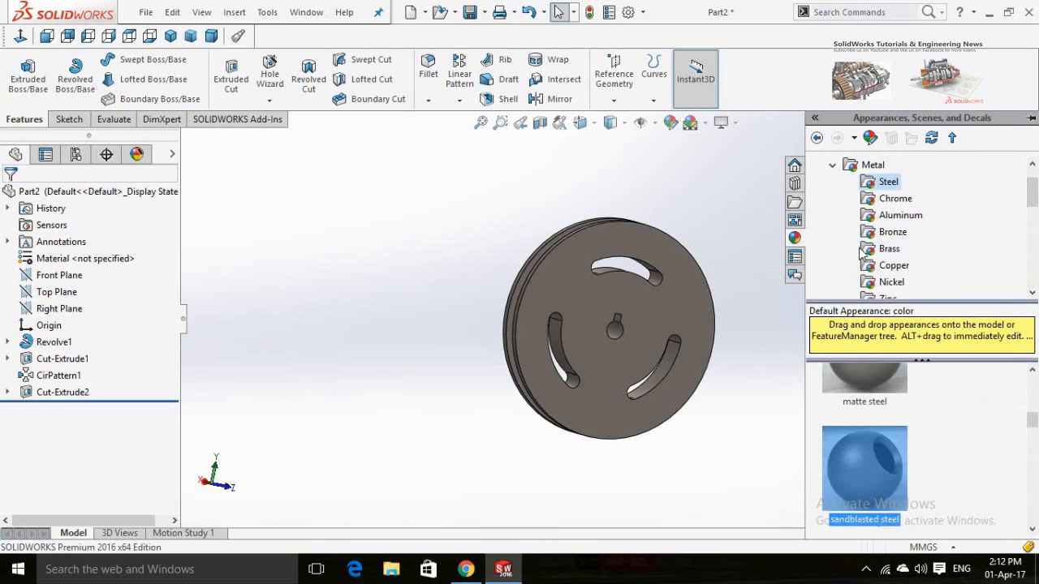
- Try the brushed brass finish from the Metal category's Brass folder, and leave the wheel with the matte brass appearance
left_click(888, 249)
scroll(926, 439, "down", 2)
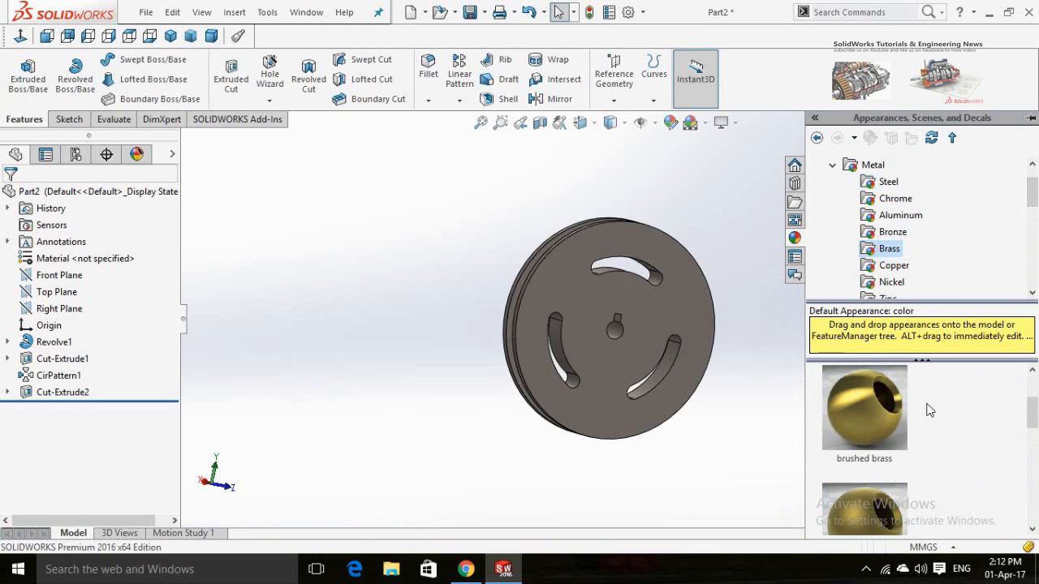
double_click(858, 404)
scroll(971, 421, "down", 2)
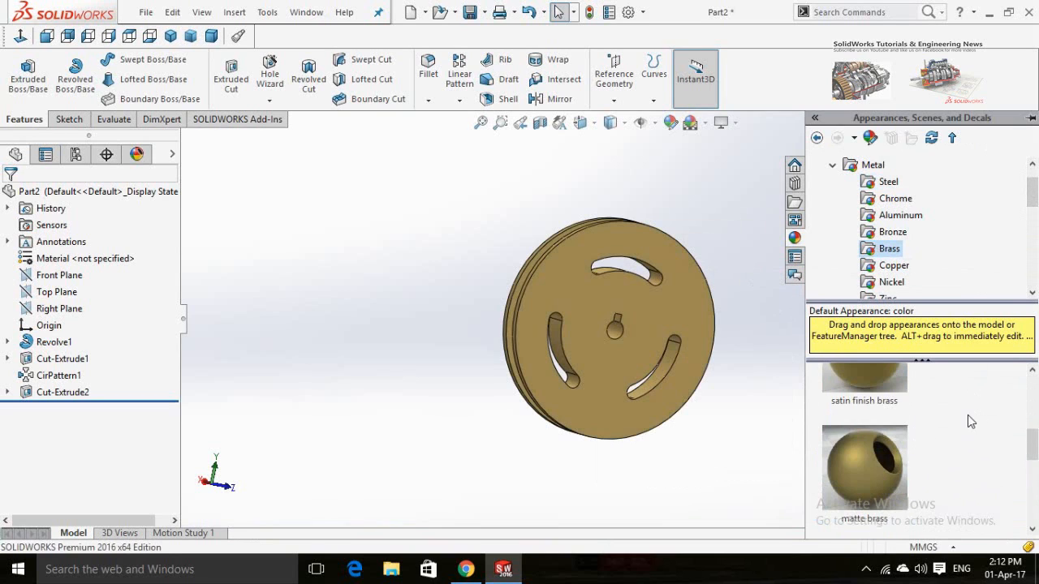
double_click(881, 460)
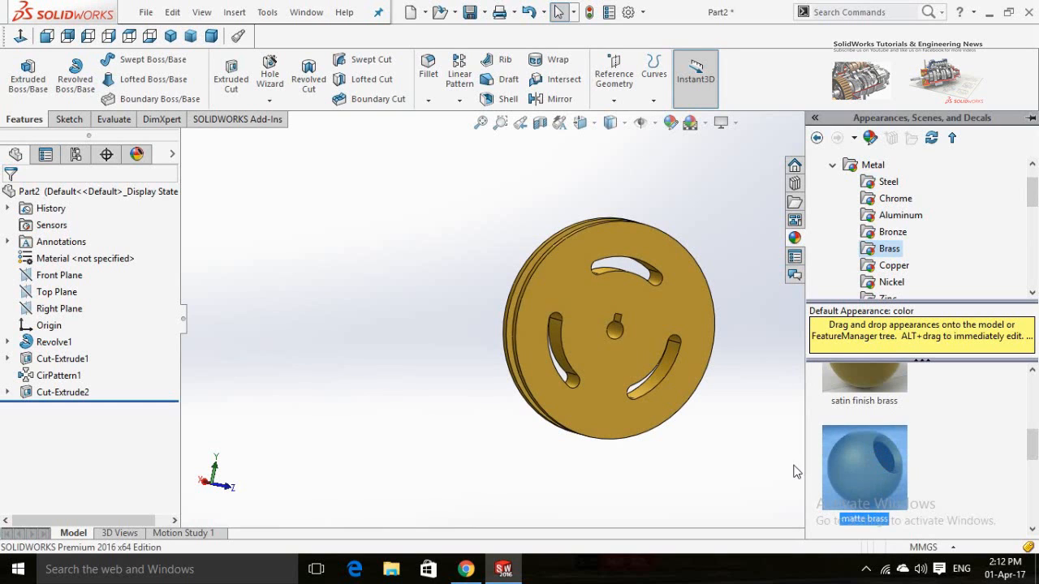
left_click(580, 475)
middle_click_drag(478, 413, 578, 470)
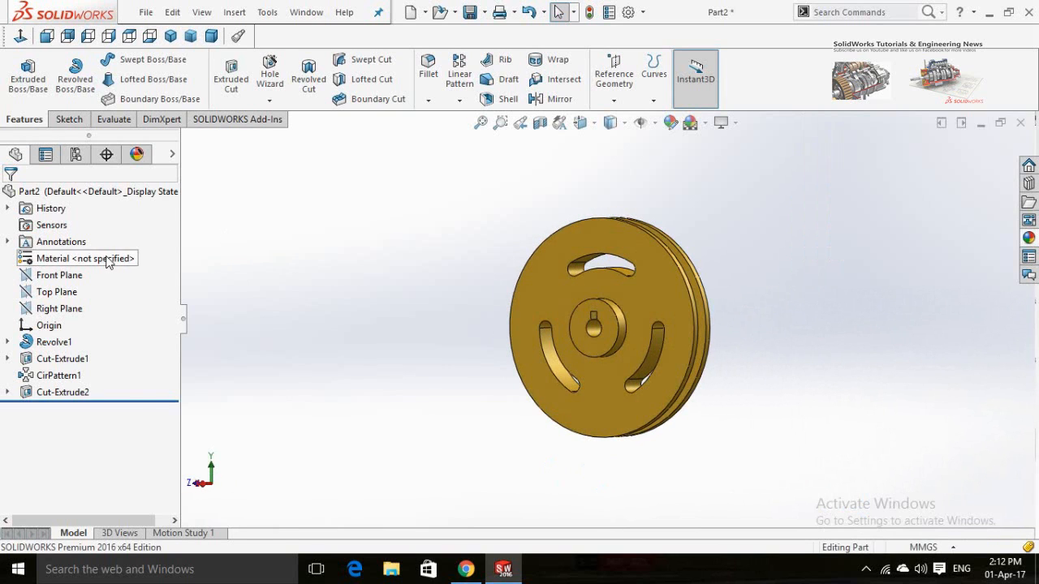
- Open the material library for the part and list the materials in the Copper Alloys category
right_click(131, 260)
left_click(140, 245)
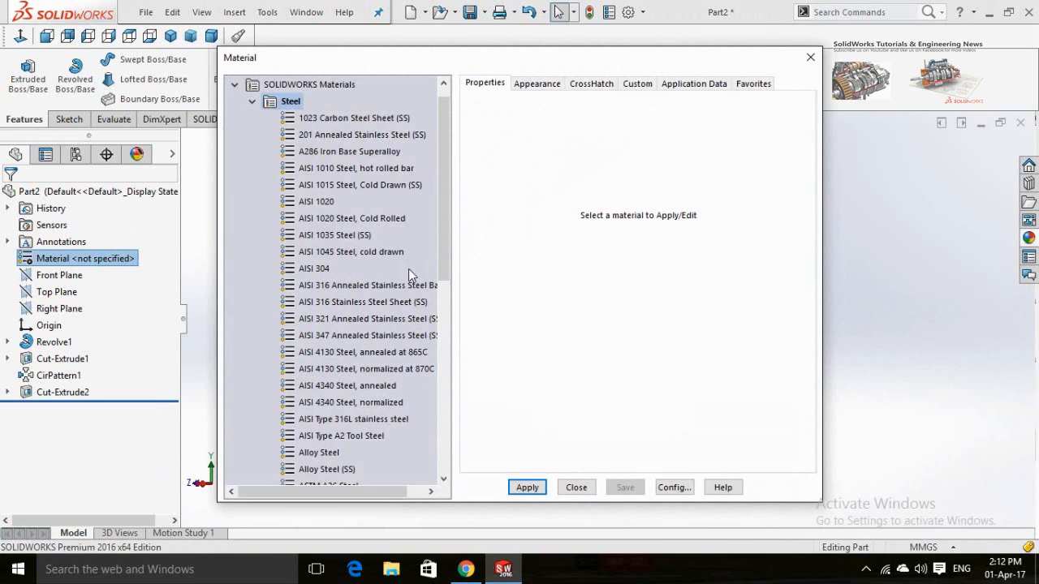
scroll(408, 272, "down", 2)
scroll(408, 272, "down", 1)
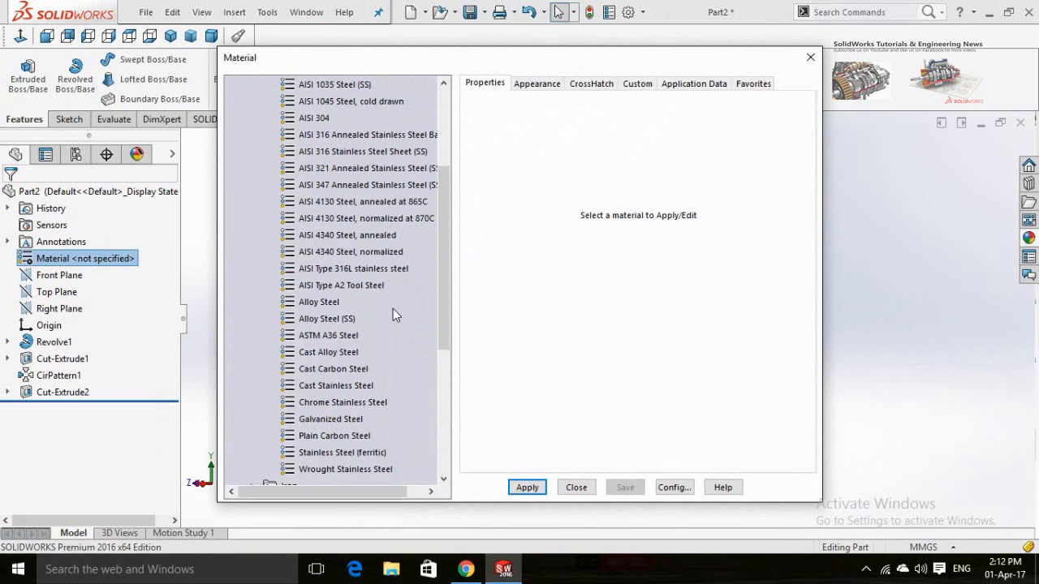
scroll(393, 309, "down", 2)
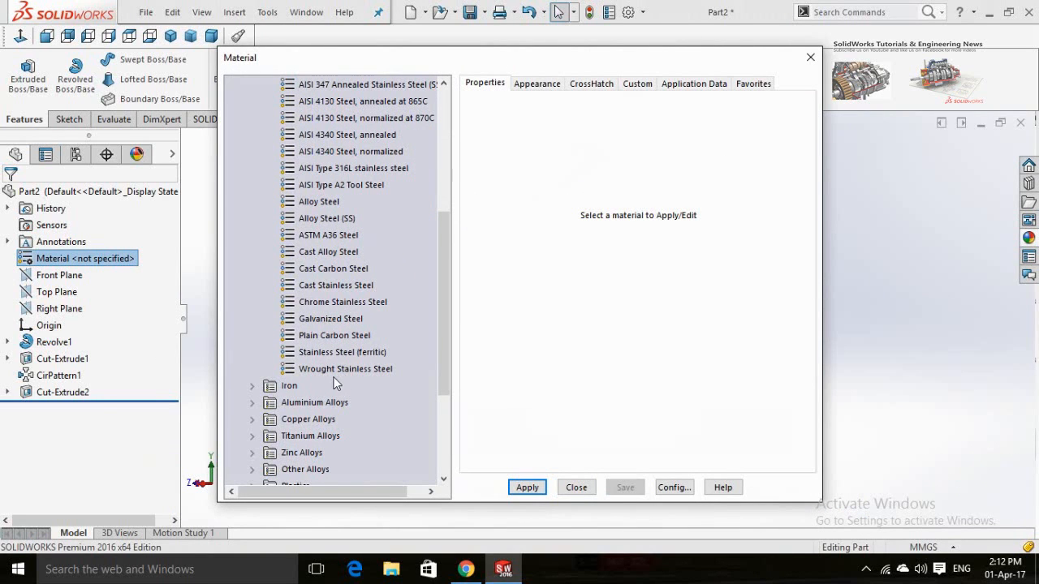
scroll(267, 268, "down", 2)
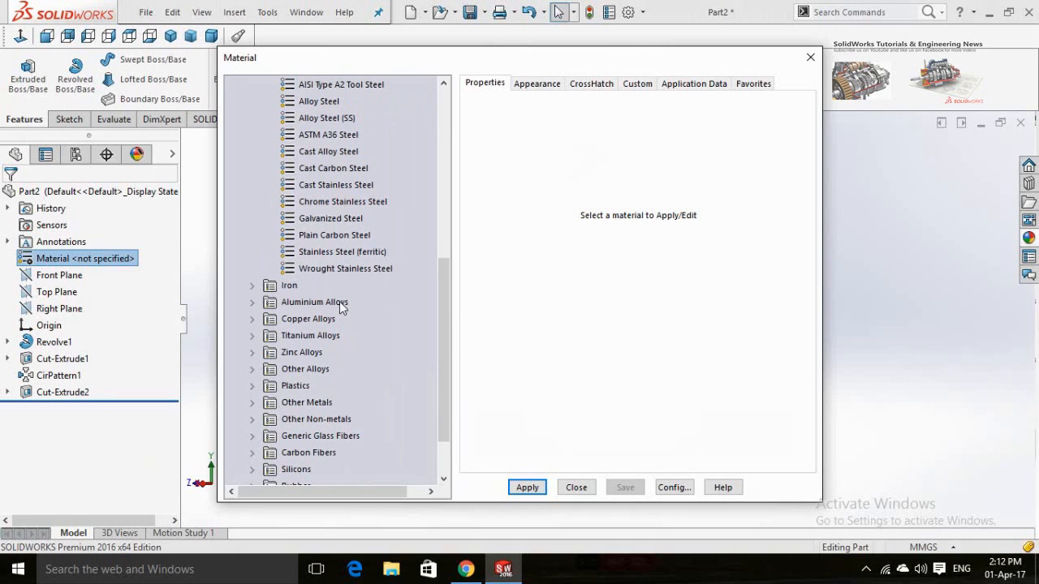
scroll(365, 314, "down", 1)
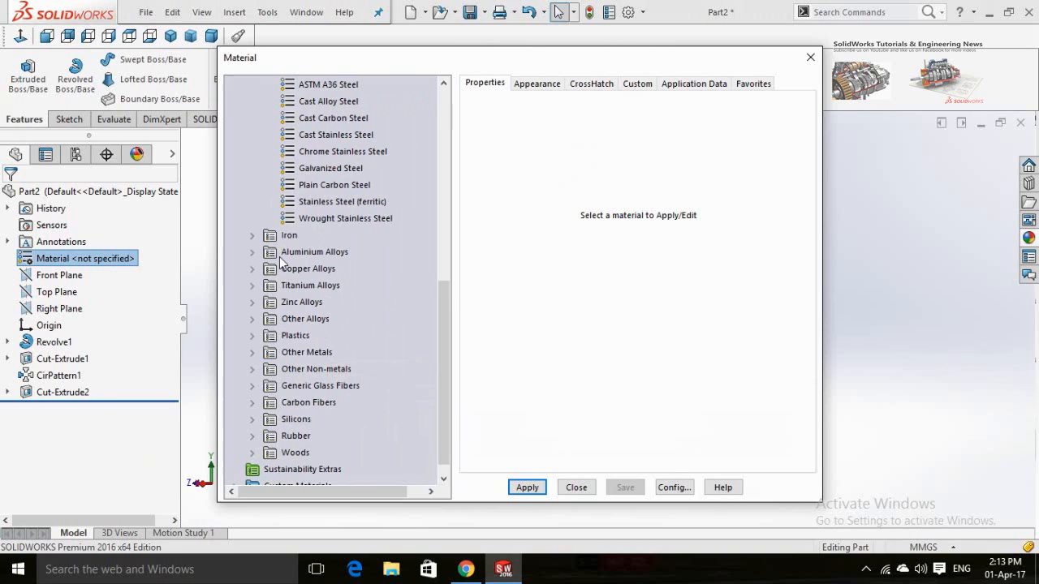
left_click(255, 272)
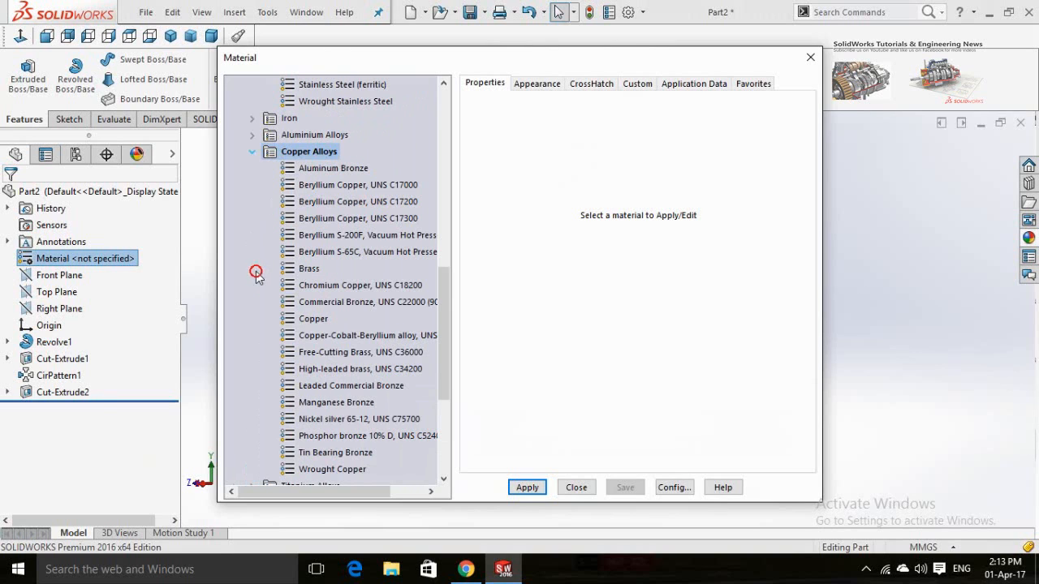
scroll(257, 243, "down", 3)
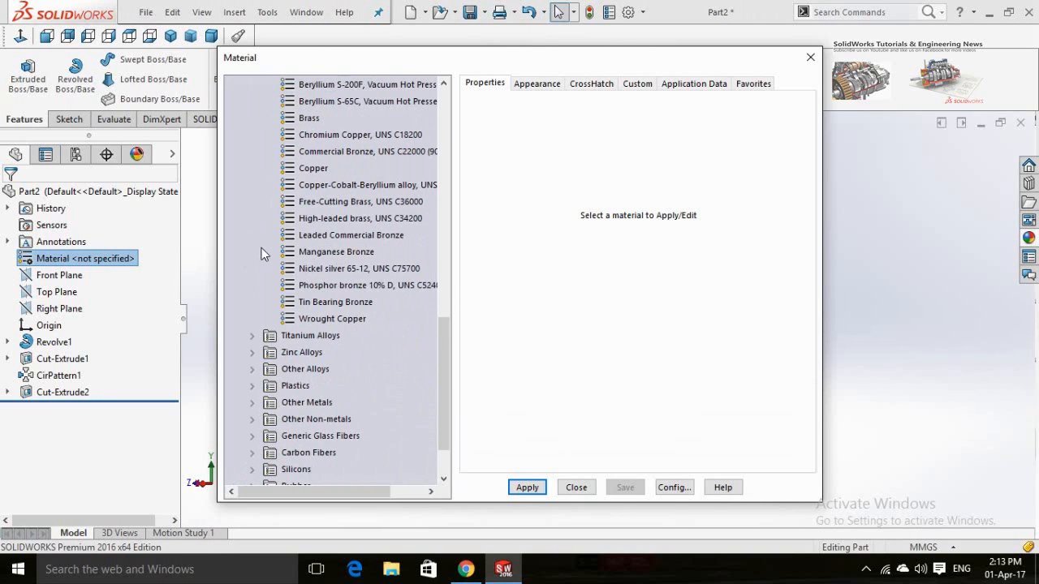
scroll(262, 251, "down", 2)
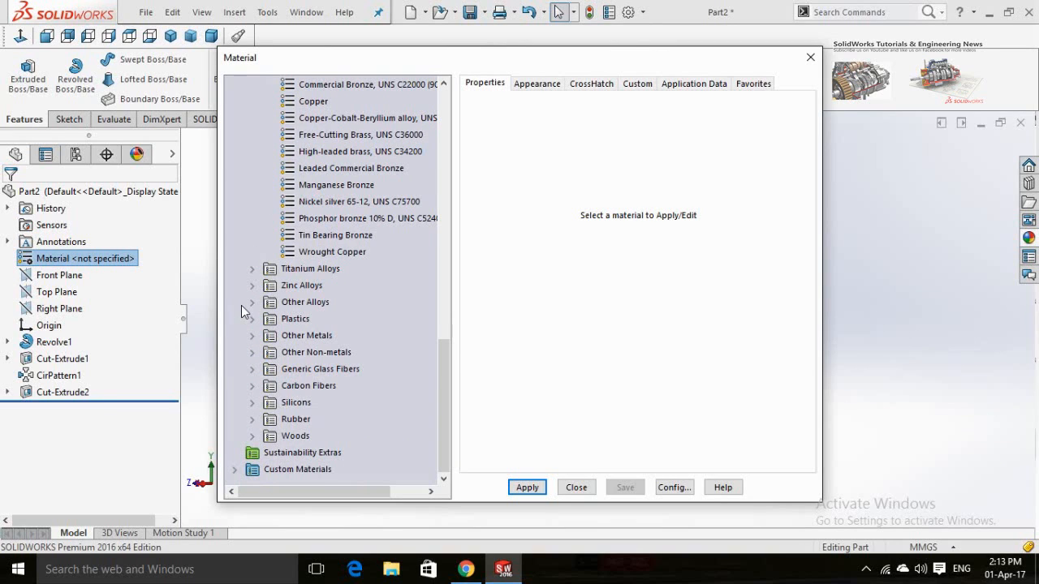
- Look through the Other Metals category of the material library for a suitable material
left_click(251, 335)
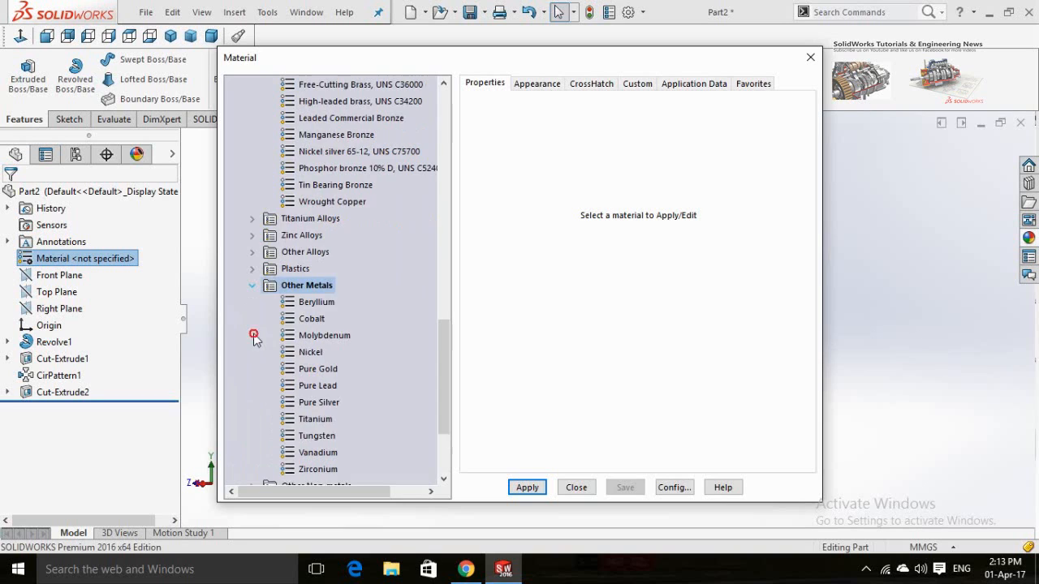
scroll(253, 338, "down", 1)
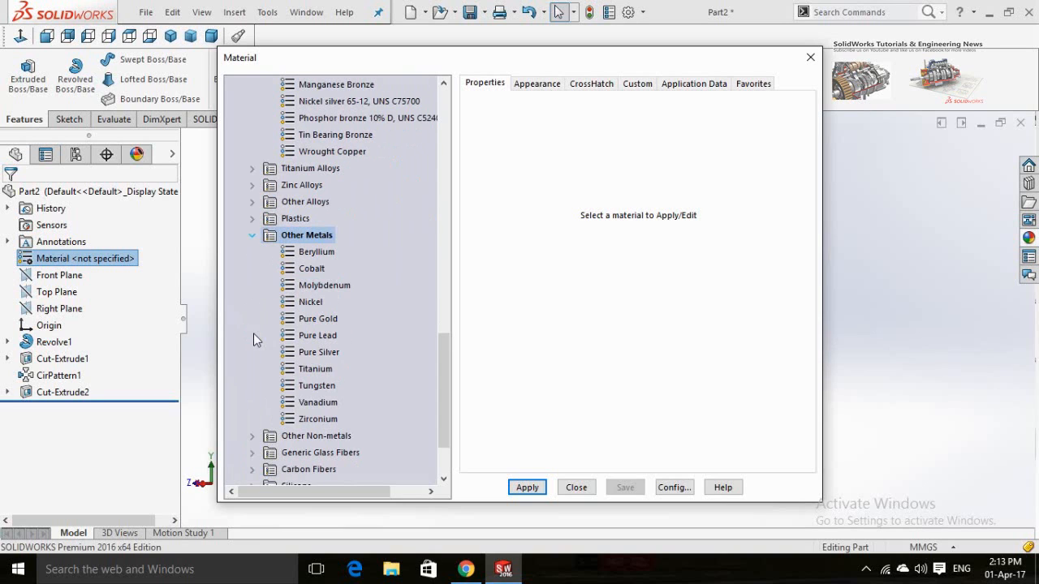
scroll(253, 340, "down", 1)
scroll(253, 339, "up", 2)
scroll(253, 340, "up", 3)
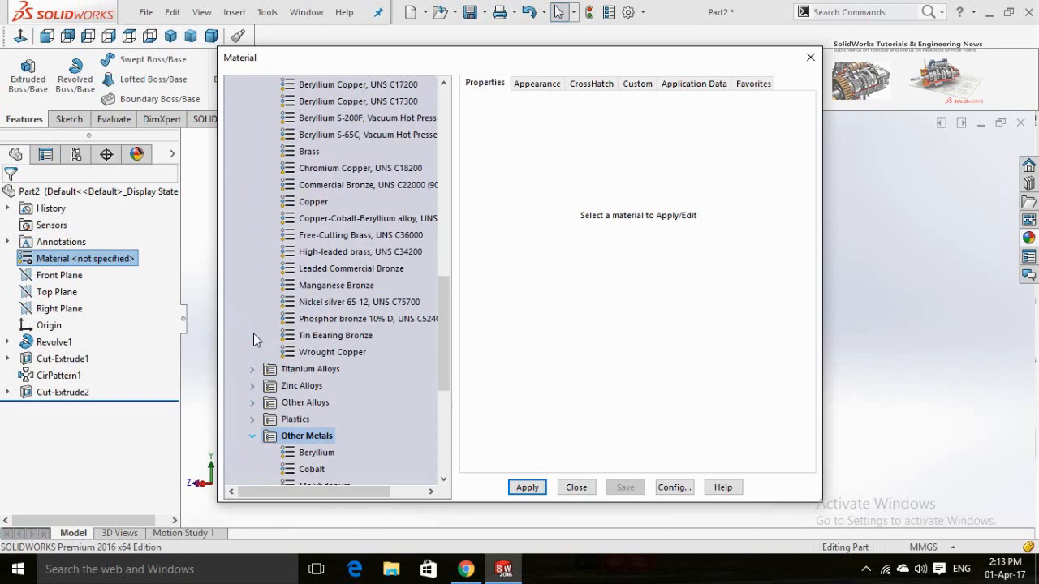
- Assign Brass from the Copper Alloys category as the part's material and close the material library
left_click(307, 151)
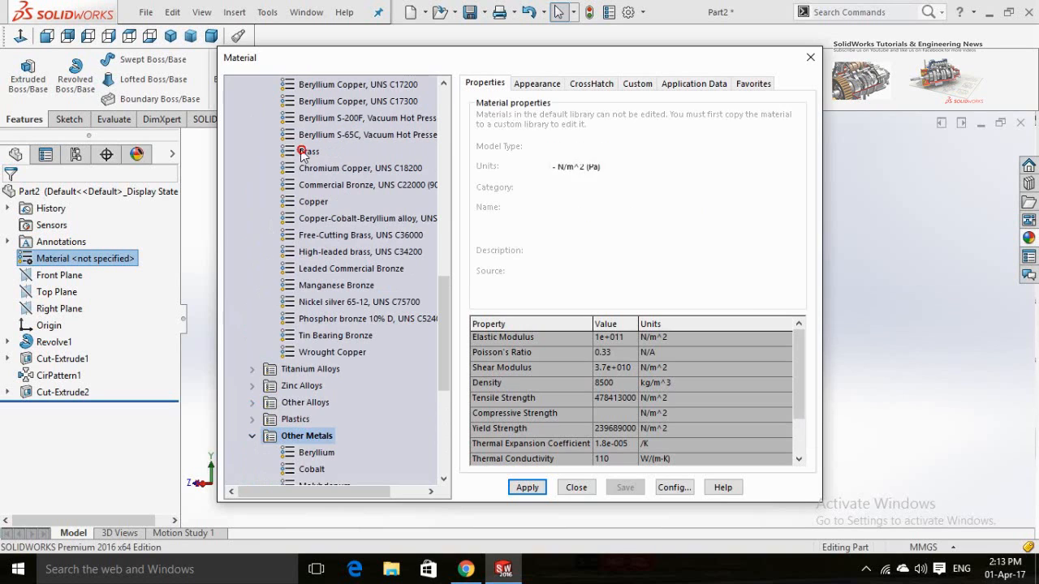
left_click(528, 488)
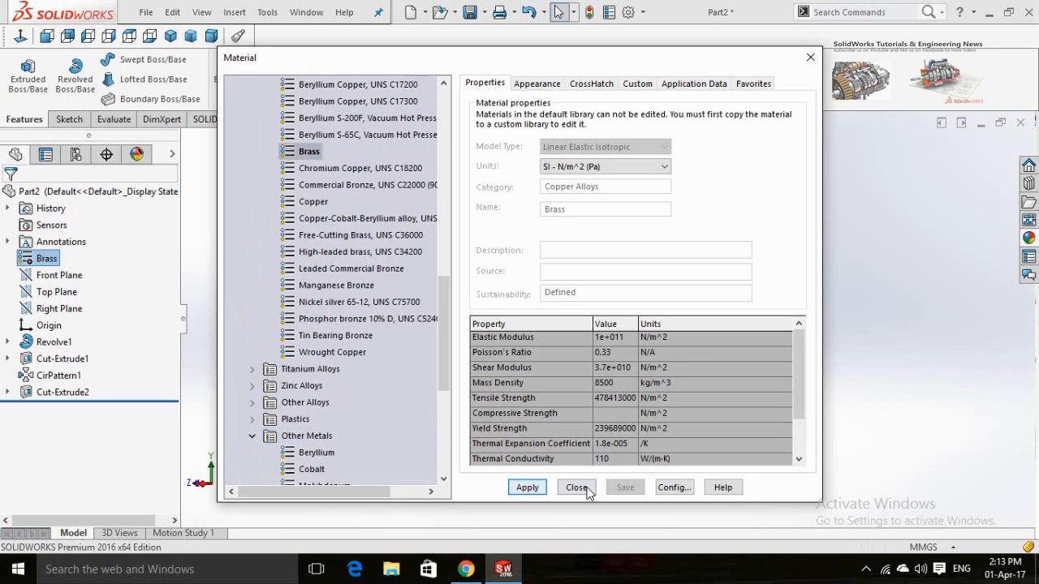
left_click(576, 488)
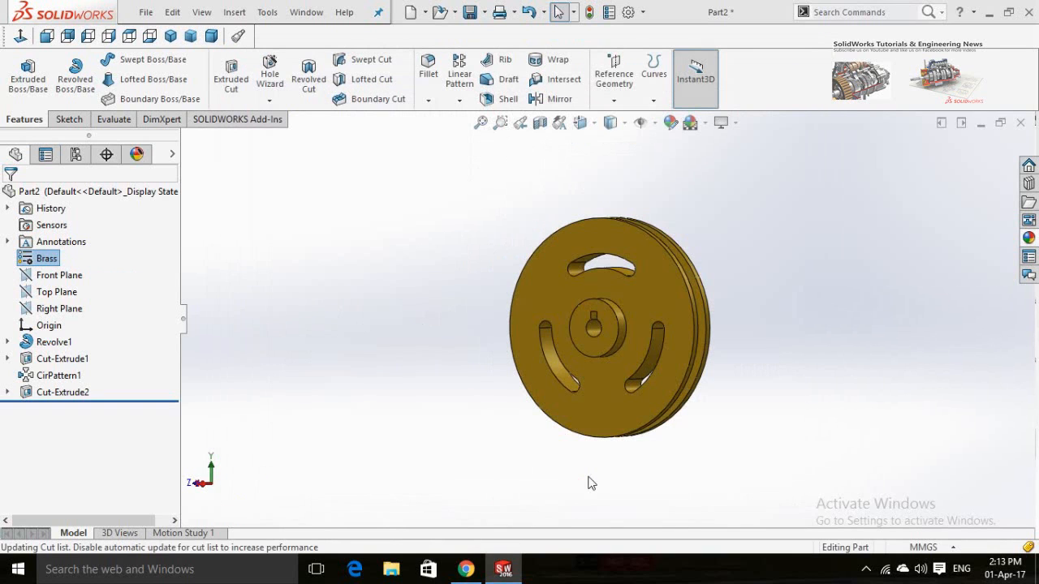
left_click(316, 248)
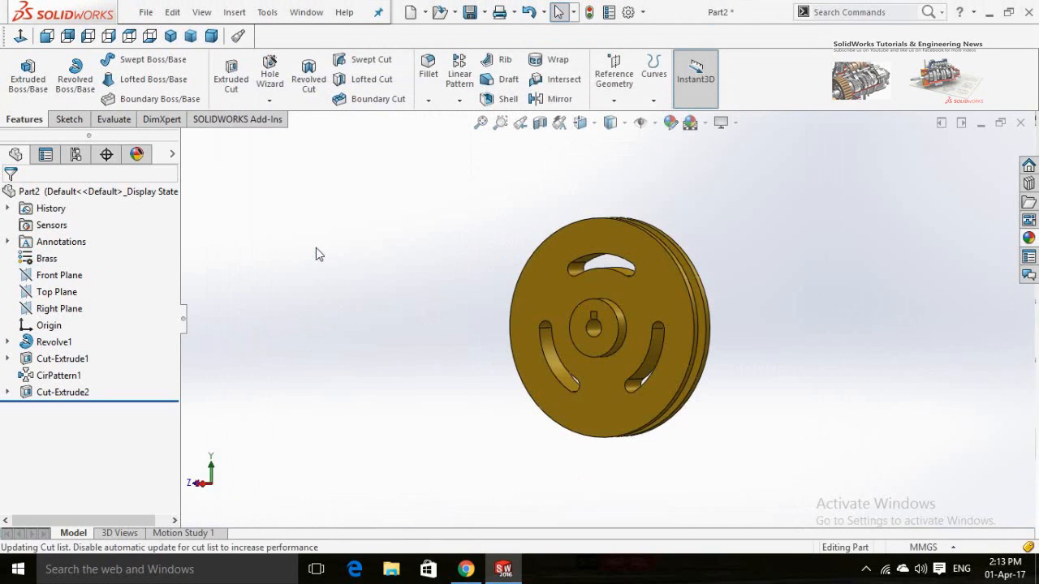
- Evaluate the mass properties of the brass wheel, check its mass, and close the report
left_click(114, 120)
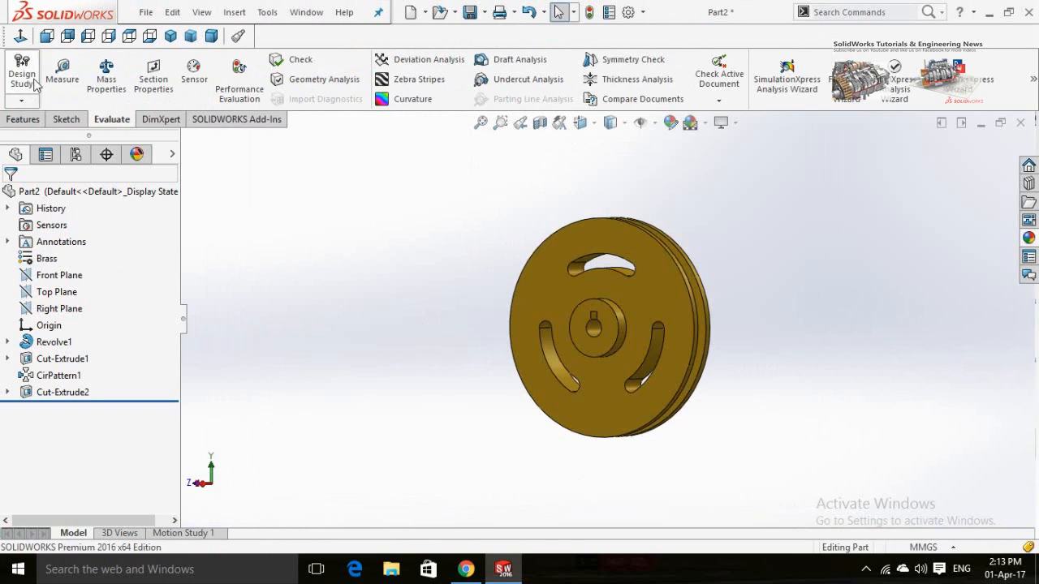
left_click(107, 78)
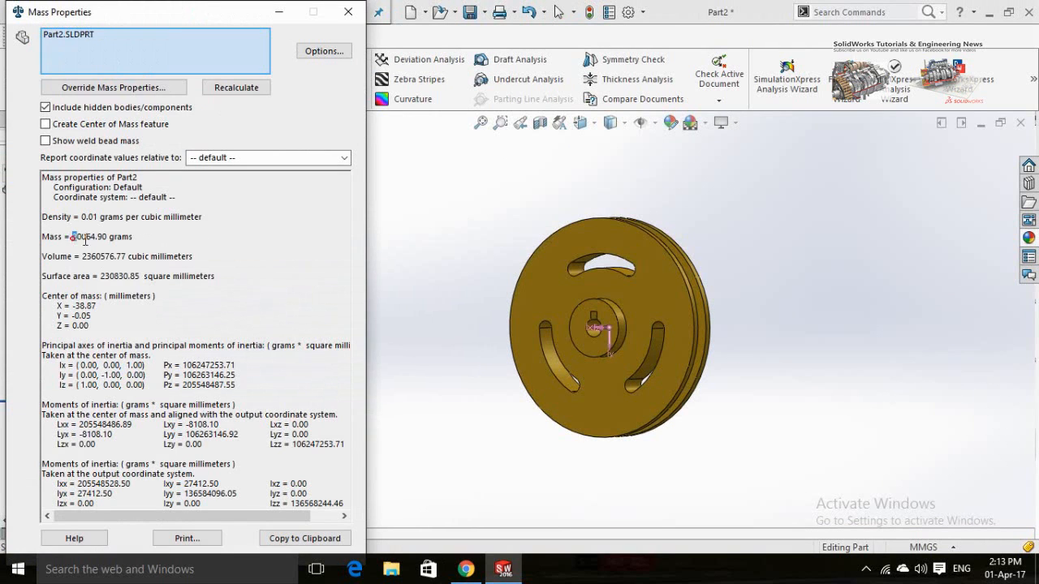
left_click_drag(85, 241, 95, 241)
left_click(348, 12)
middle_click_drag(472, 391, 535, 388)
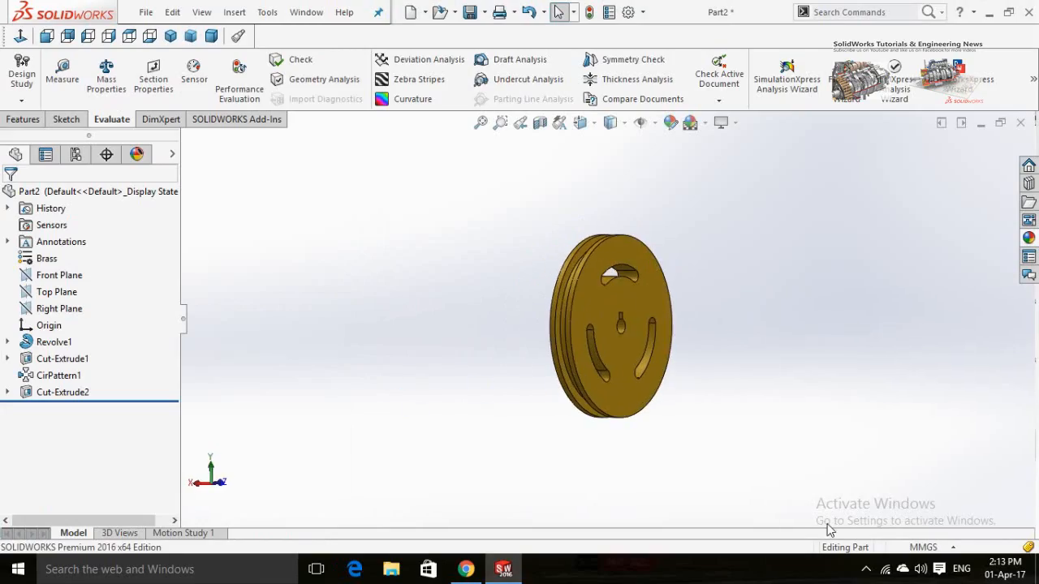